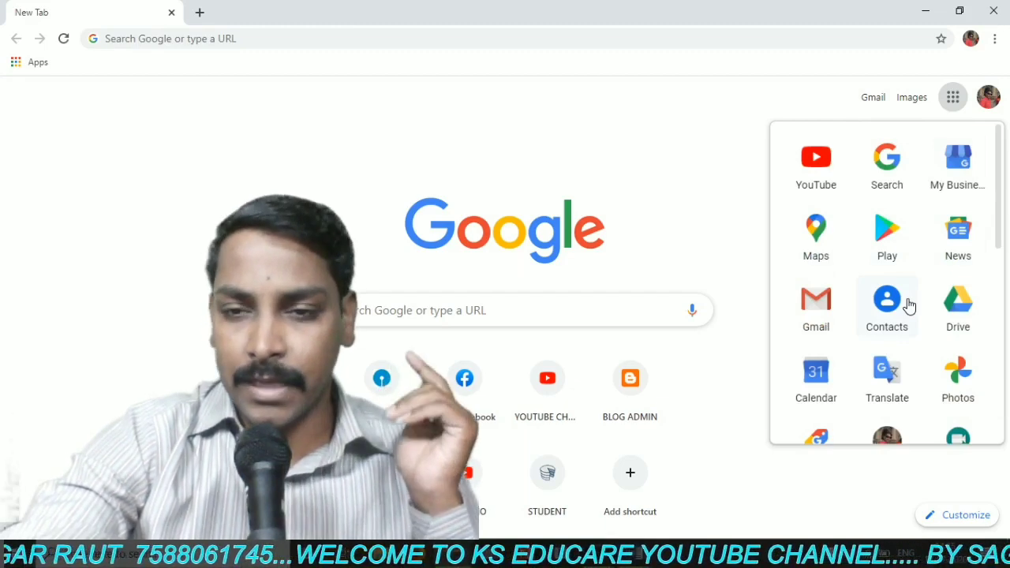
Open Google Docs from the list of Google apps and switch from there to Google Forms
scroll(909, 305, "down", 4)
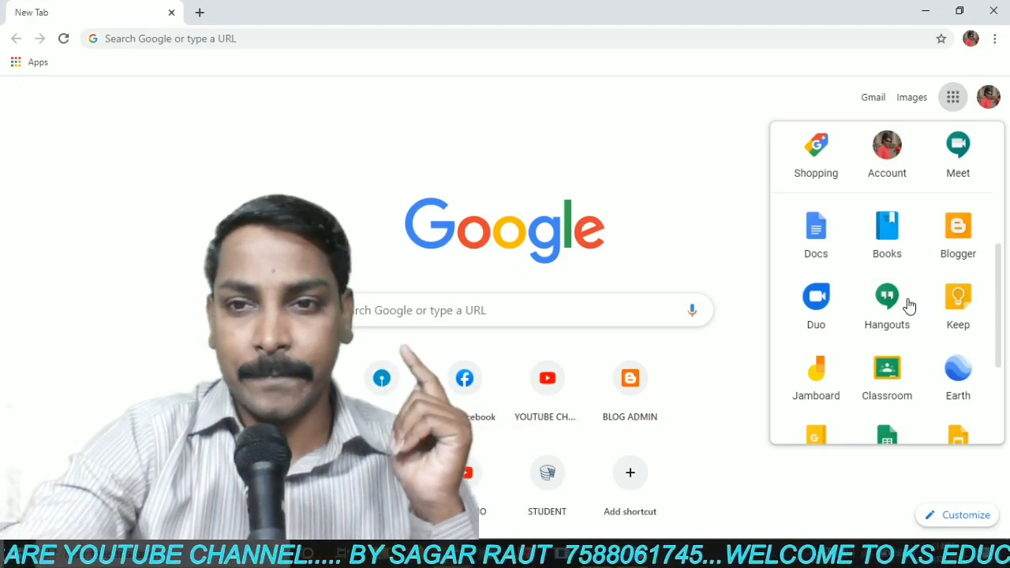
left_click(701, 141)
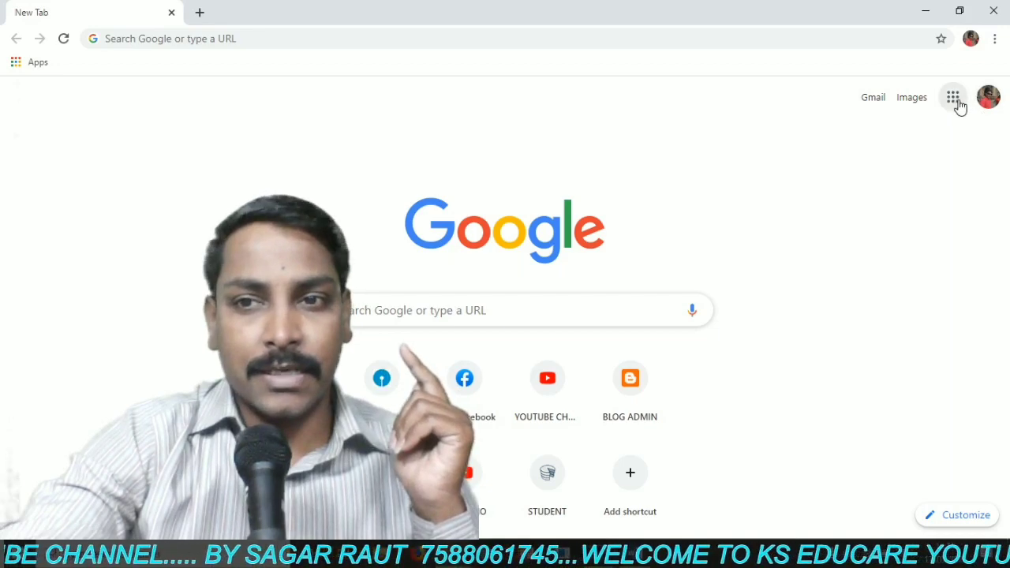
left_click(953, 98)
scroll(895, 236, "down", 4)
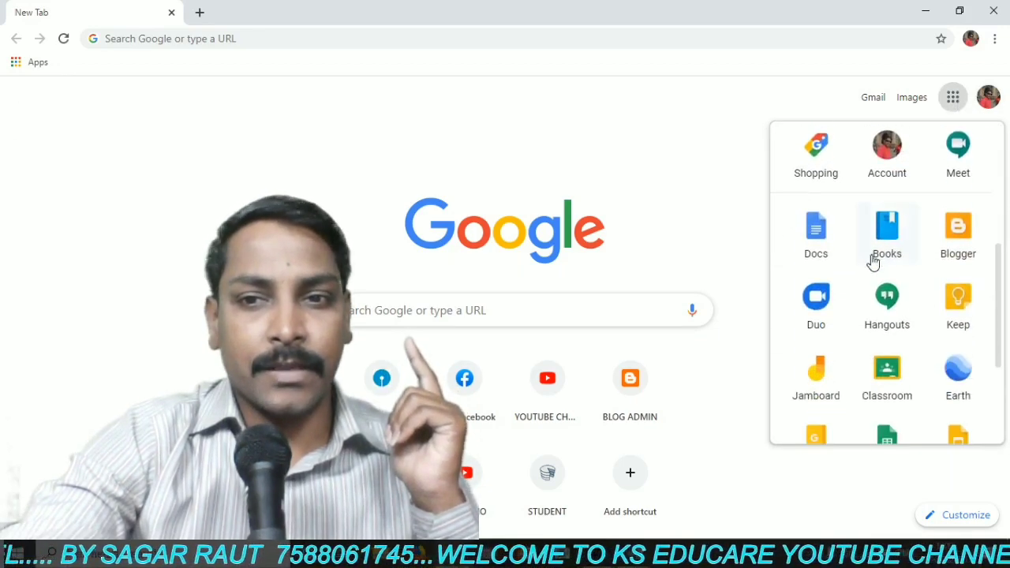
left_click(818, 236)
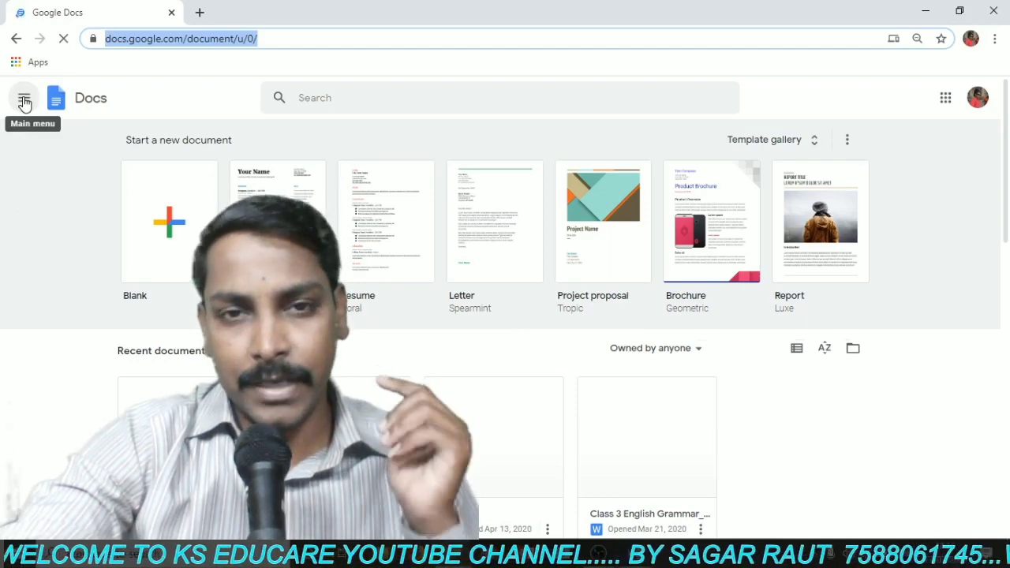
left_click(25, 101)
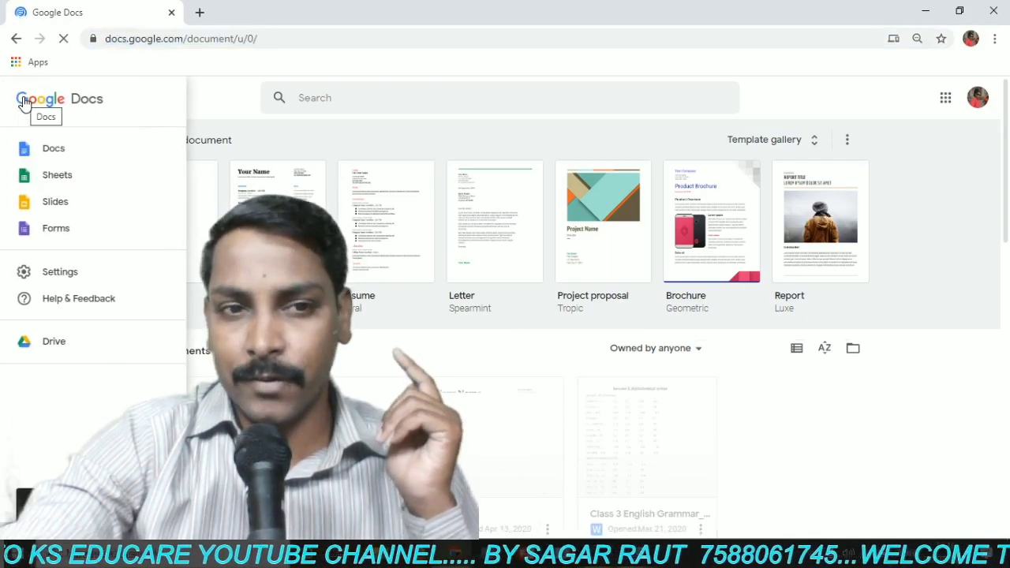
left_click(59, 231)
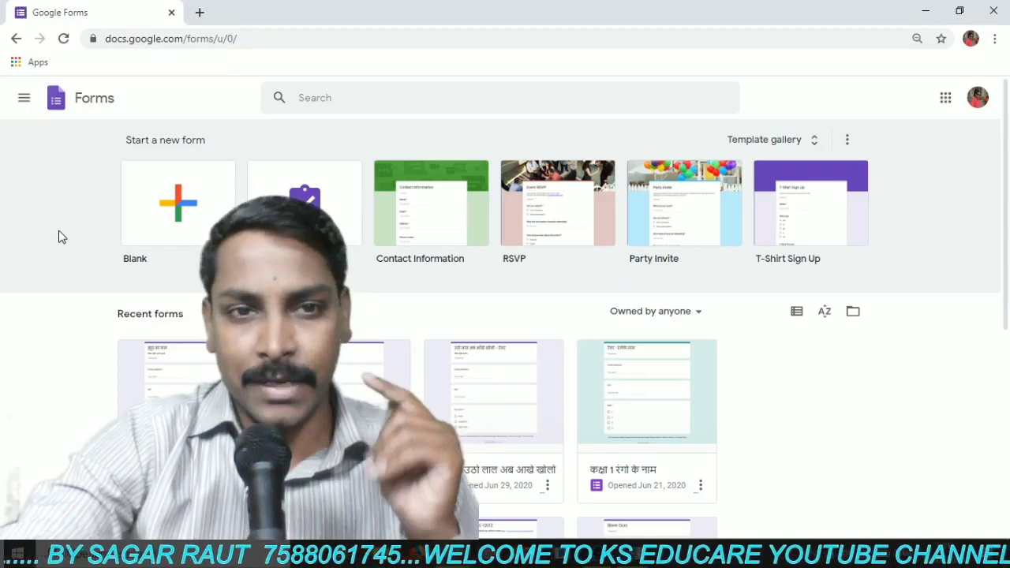
Look through the recent forms and create a new form from the Blank Quiz template
scroll(525, 232, "down", 5)
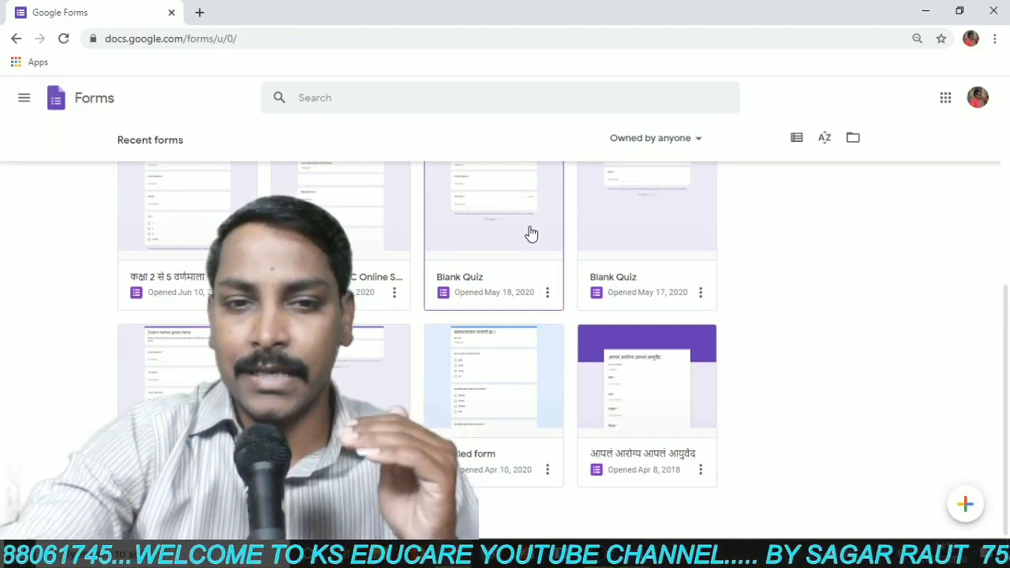
scroll(532, 234, "up", 5)
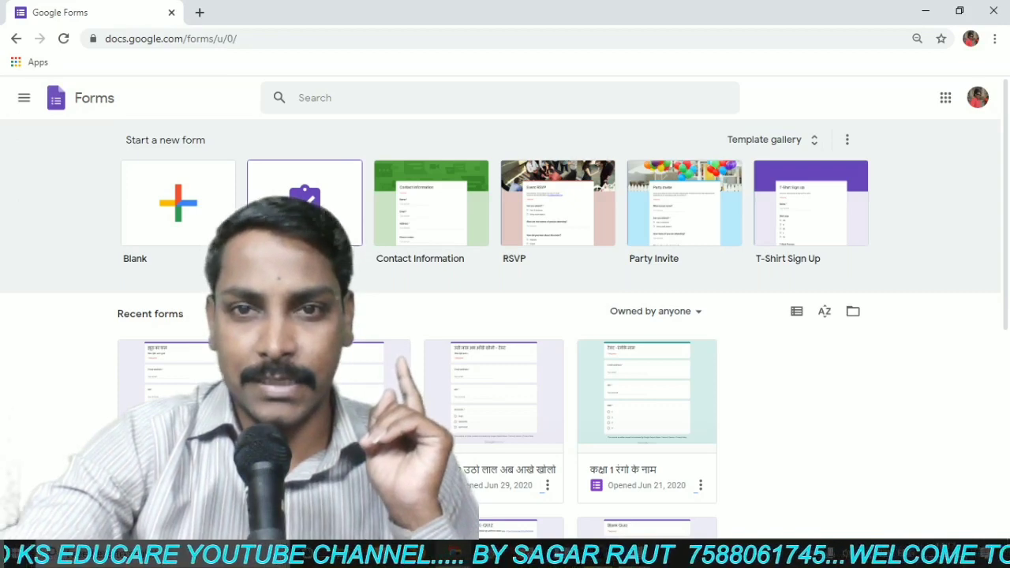
left_click(305, 203)
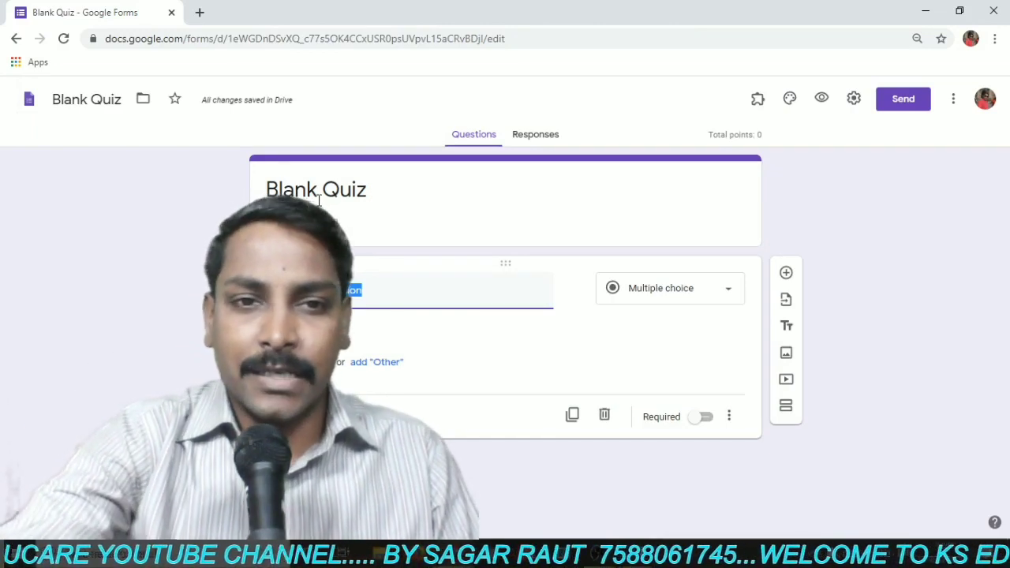
Replace the form title with "सामान्यज्ञान टेस्ट नं.5"
triple_click(276, 188)
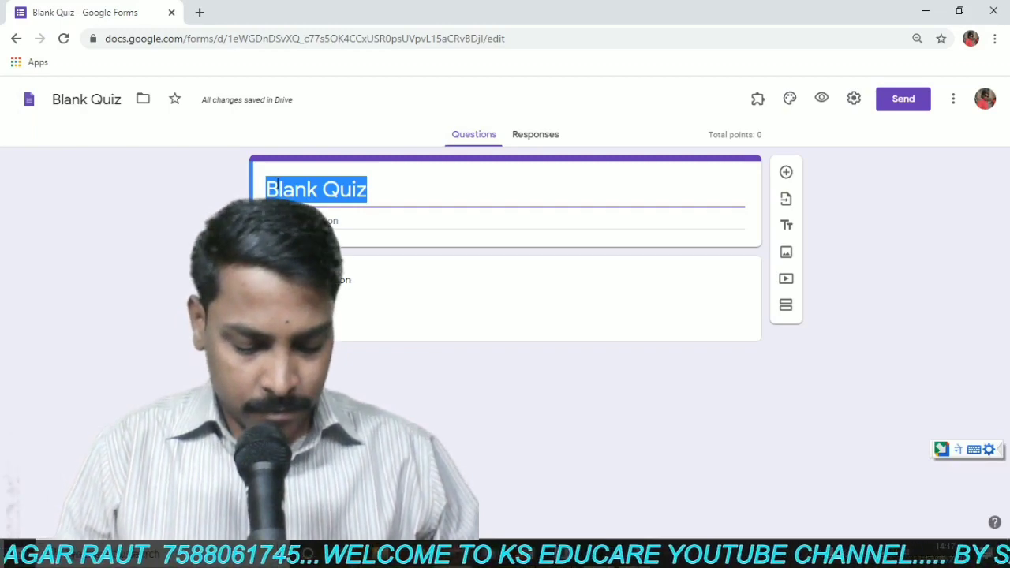
type("samanydnyan ")
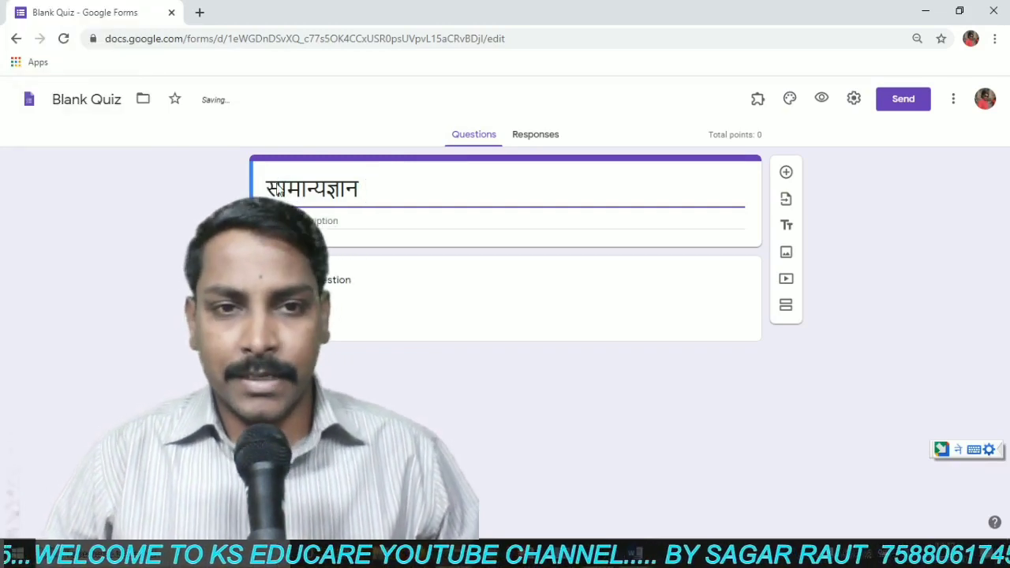
type("test ")
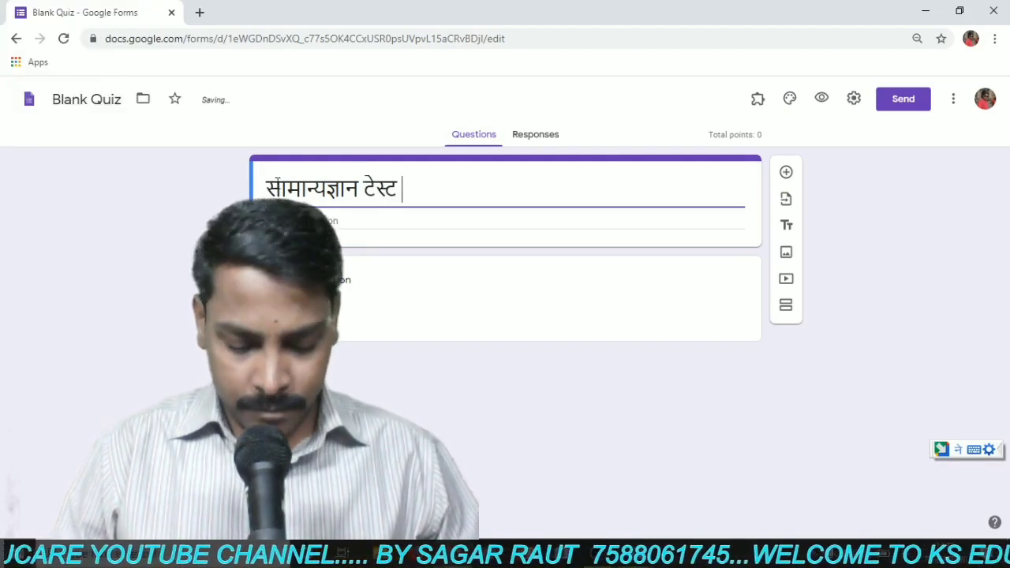
type("nam")
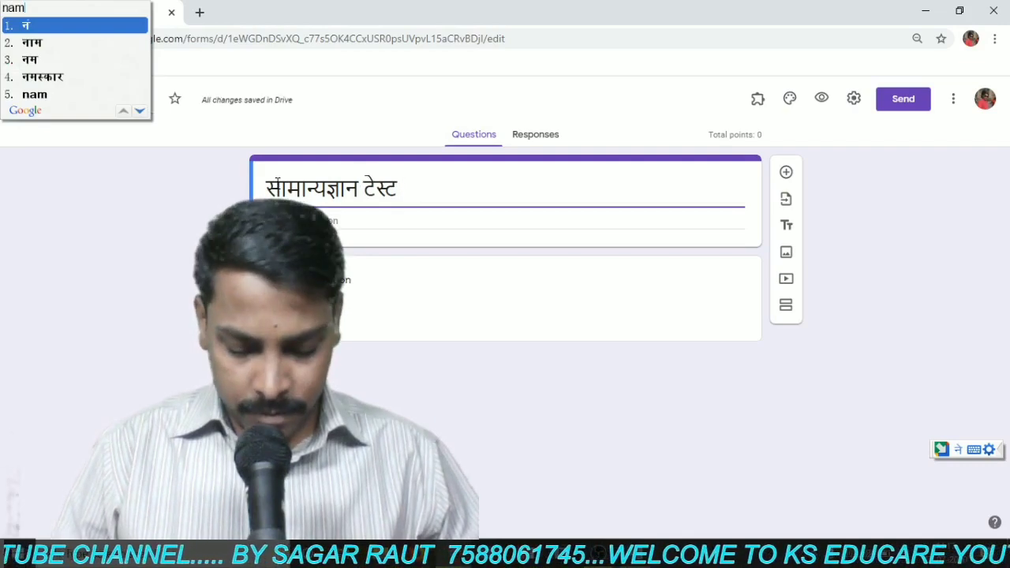
type(".5")
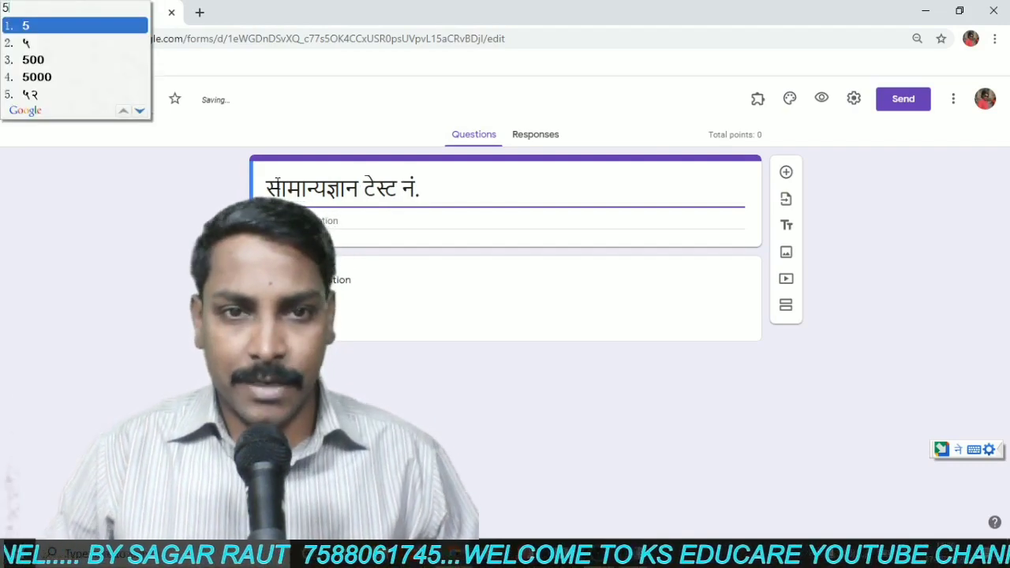
left_click(98, 23)
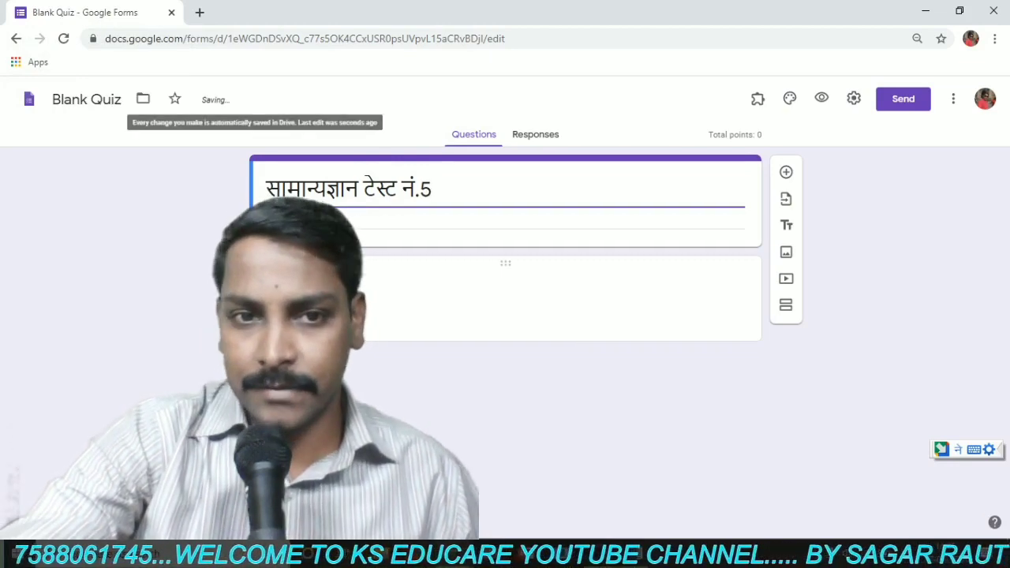
Enter "महाराष्ट्र" in the form description
left_click(316, 221)
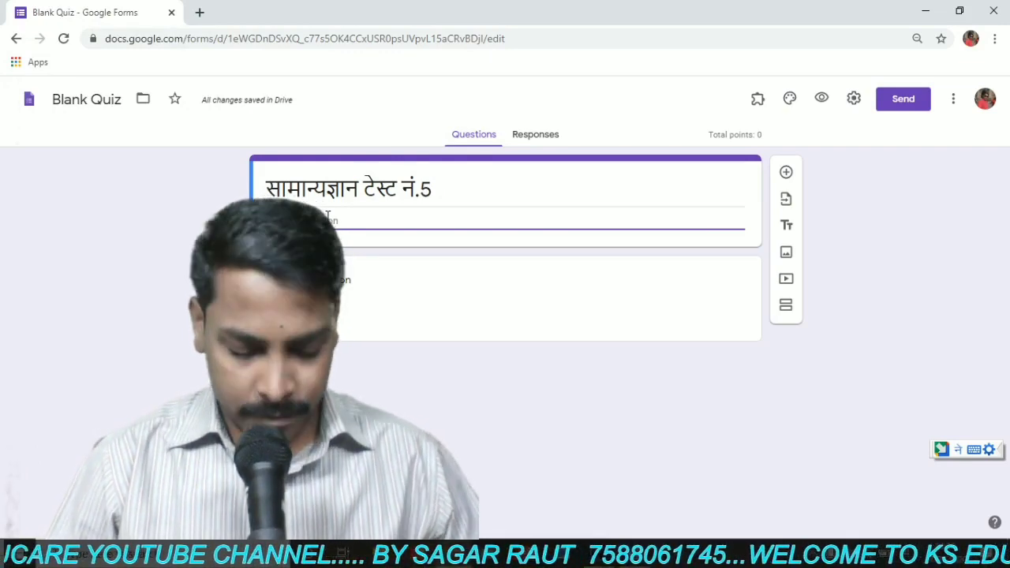
type("m")
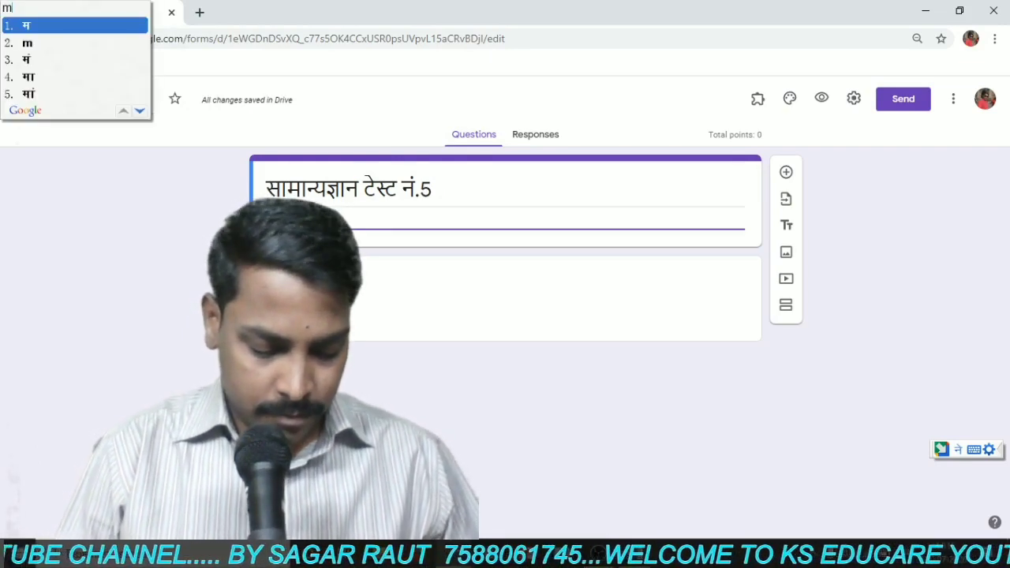
type("aharashtra")
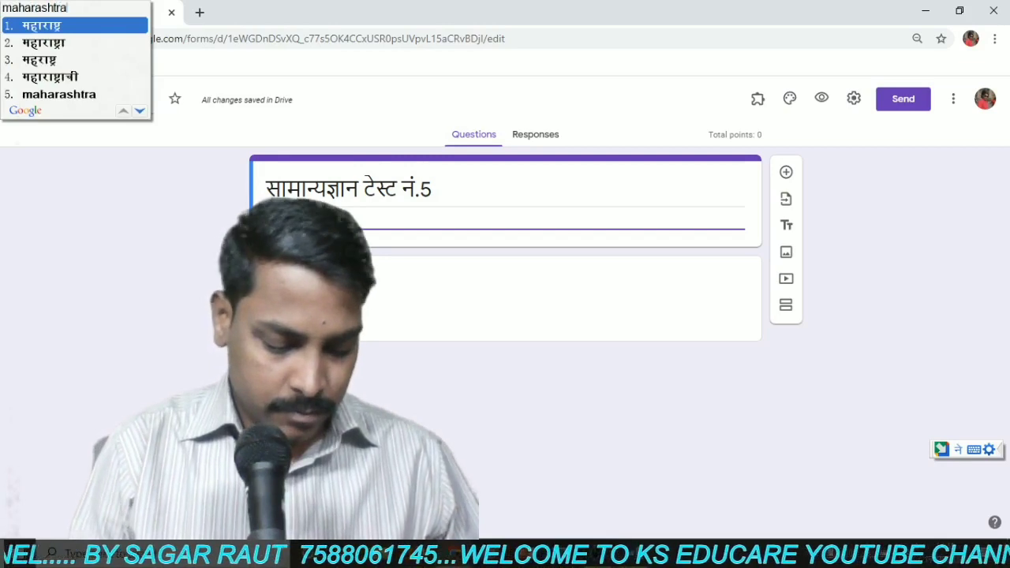
key("space")
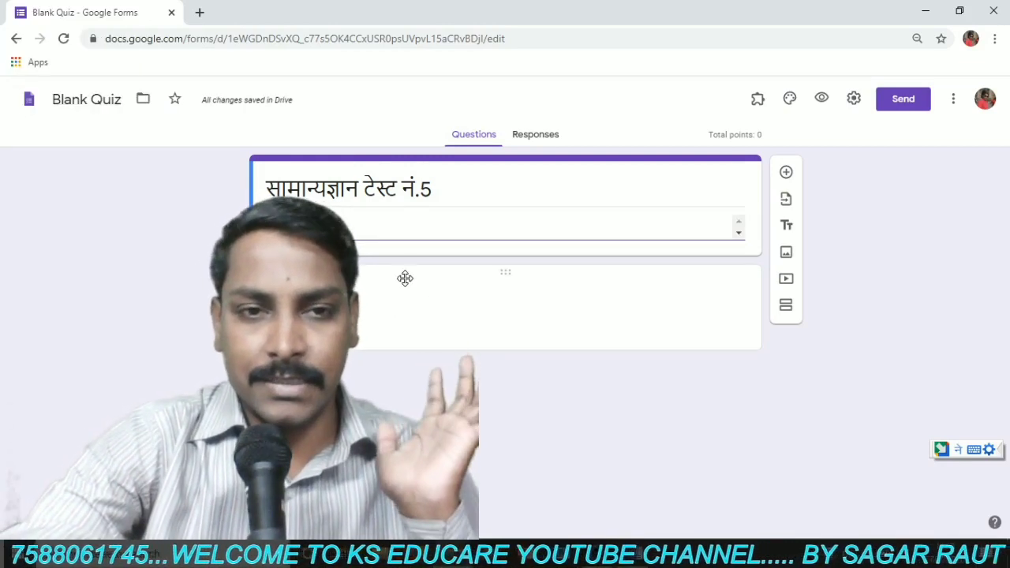
Title the first question "नाव" (naav), set its type to Short answer and make it required
left_click(478, 292)
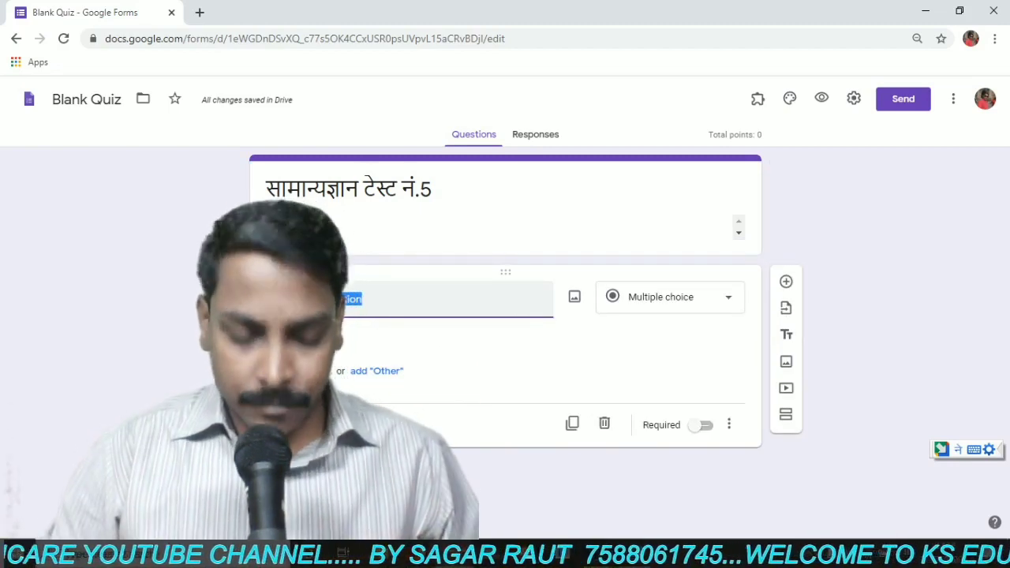
type("naav")
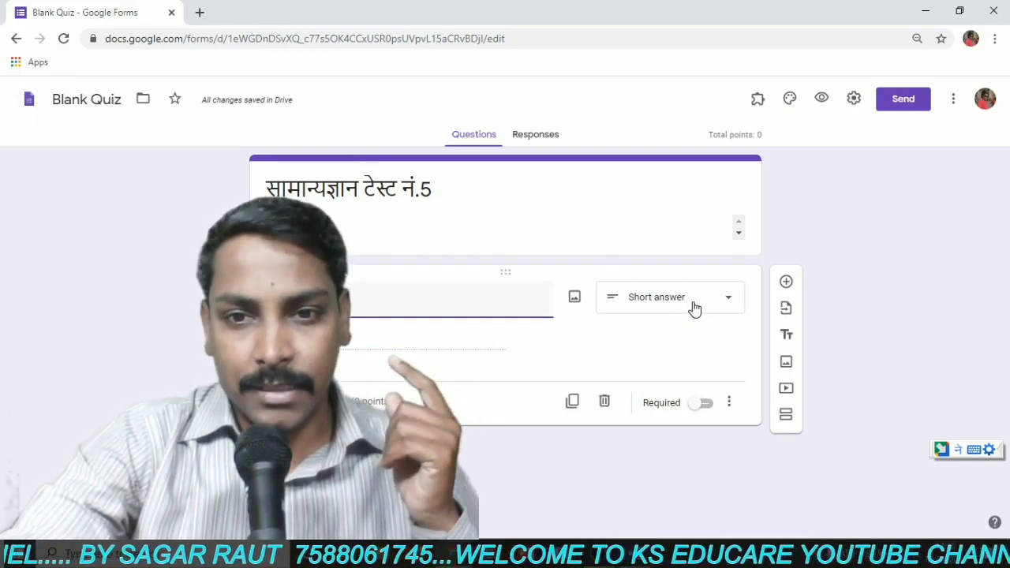
left_click(691, 310)
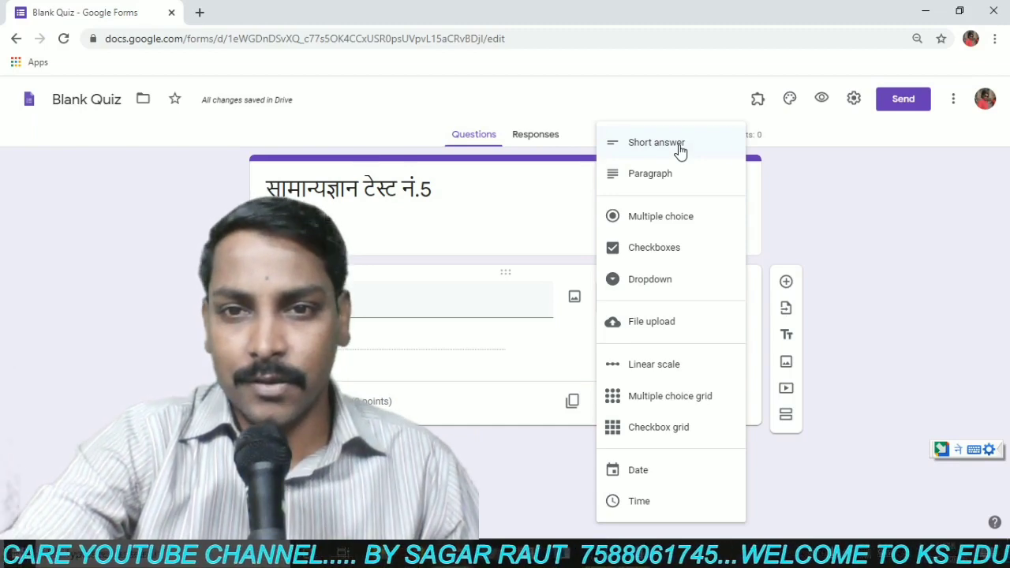
left_click(681, 150)
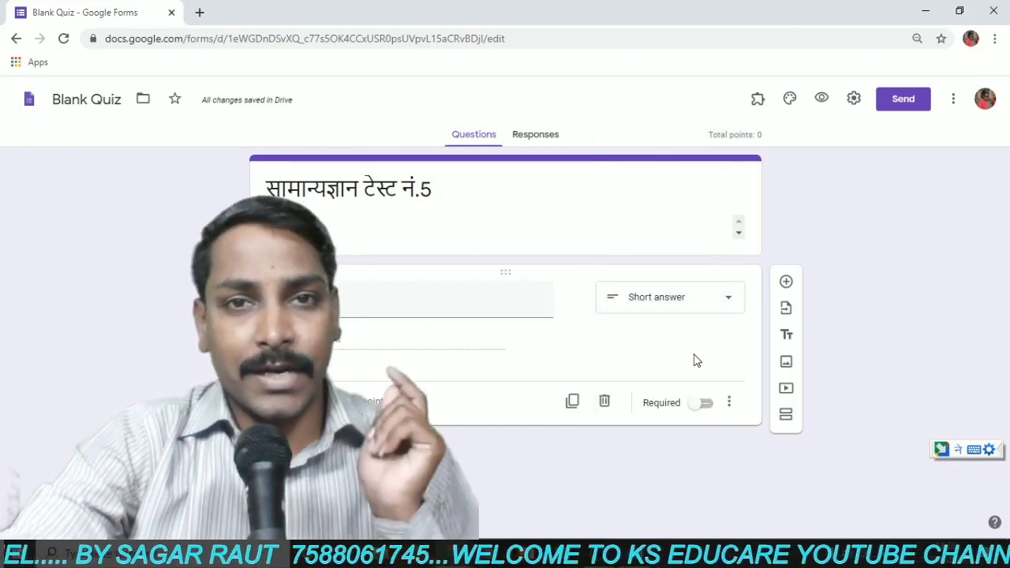
left_click(706, 404)
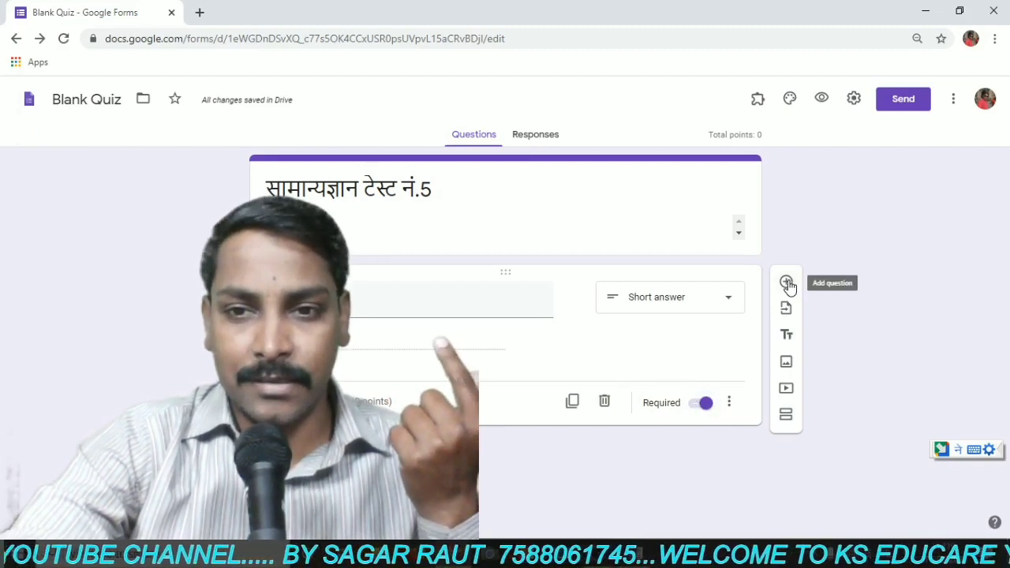
Add a required short-answer question titled "शाळा" below the first question
left_click(787, 283)
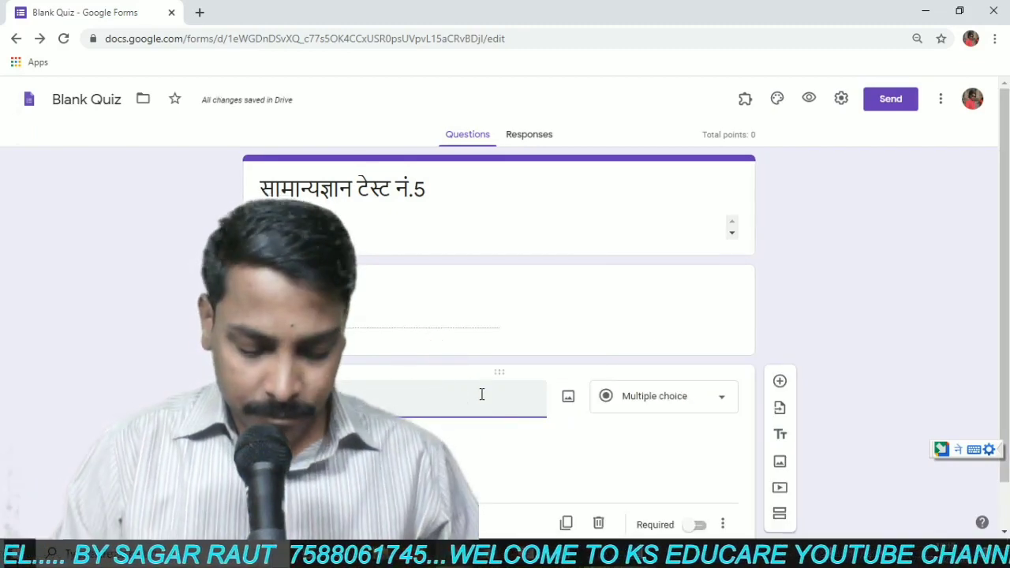
type("shaala")
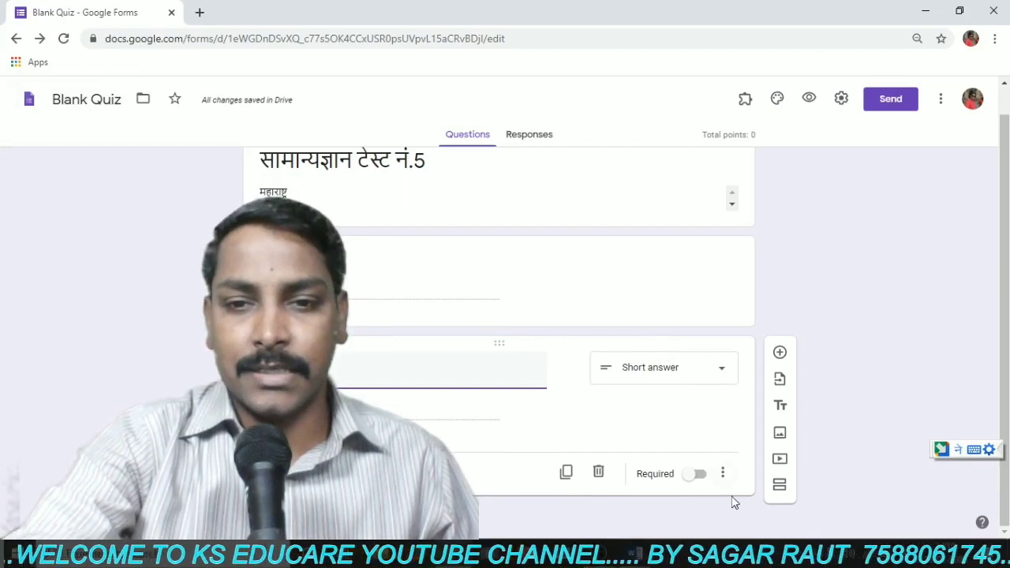
left_click(699, 475)
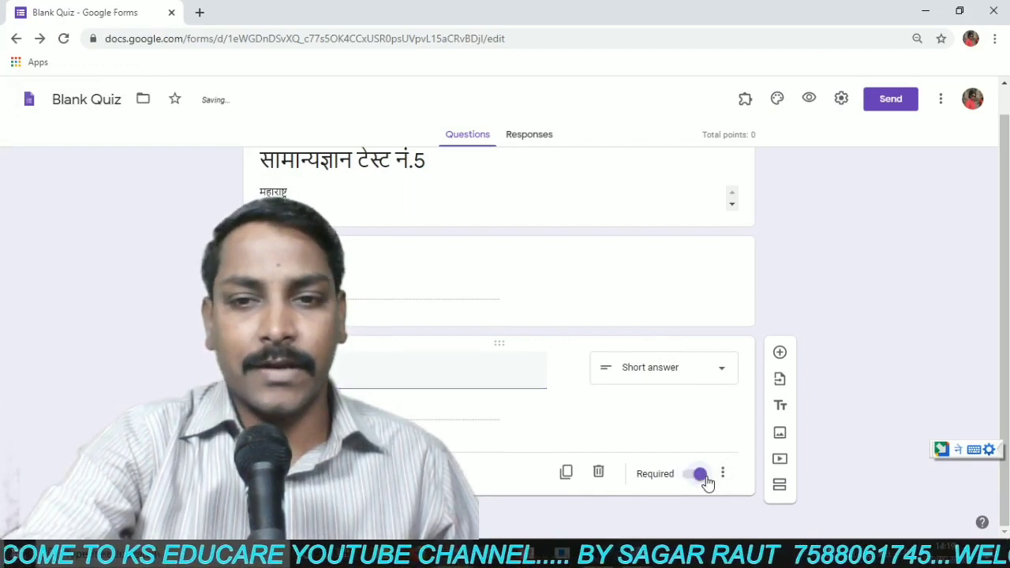
Add a third question titled "इयत्ता" with the Multiple choice type and make it required
left_click(781, 354)
type("iyatt")
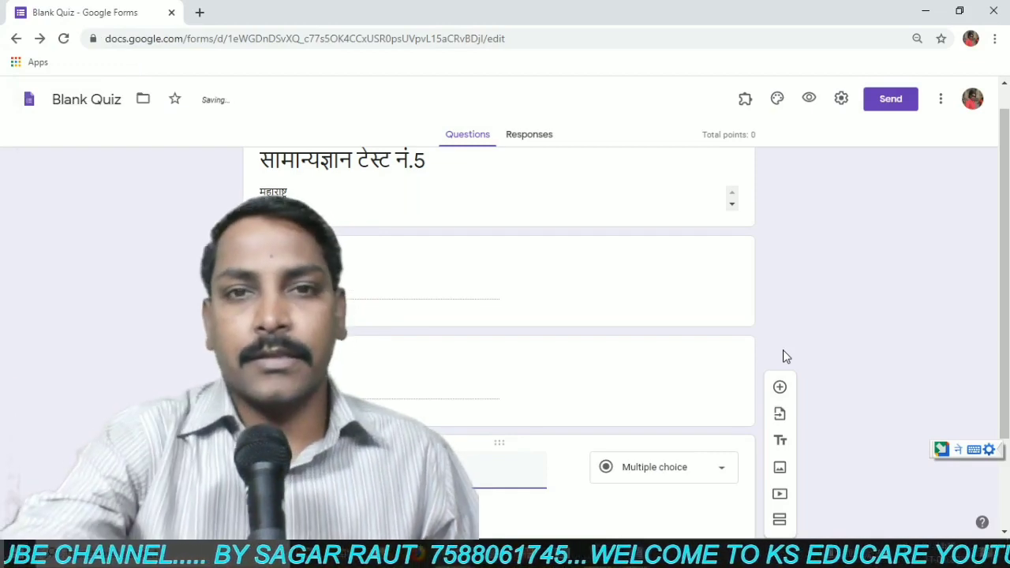
scroll(656, 363, "down", 2)
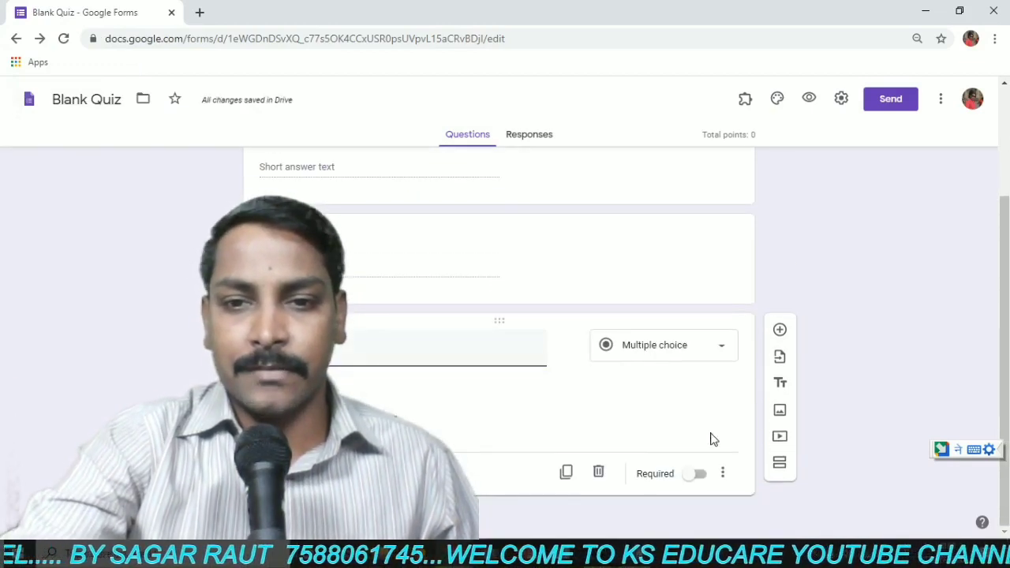
left_click(699, 476)
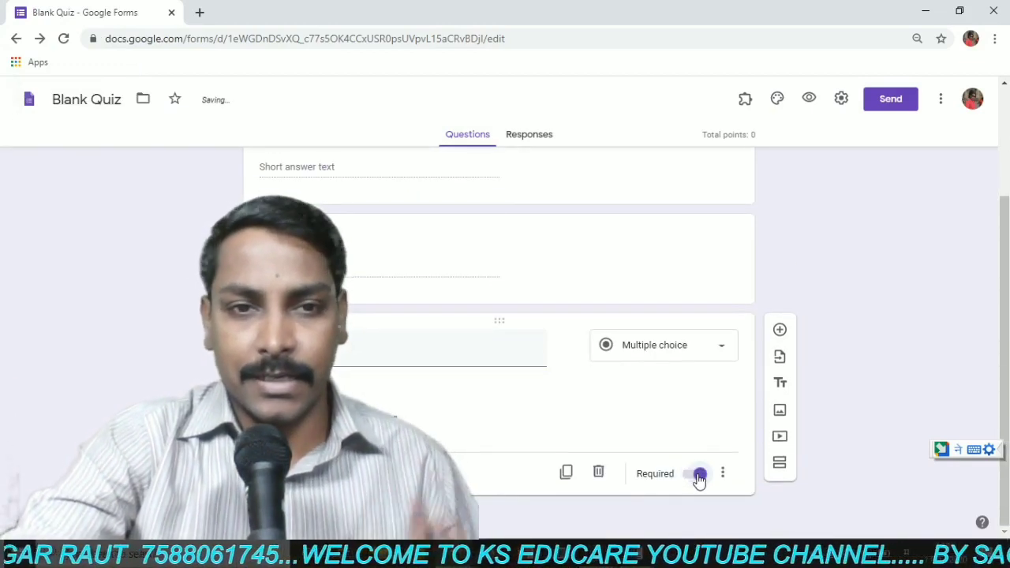
scroll(552, 417, "up", 2)
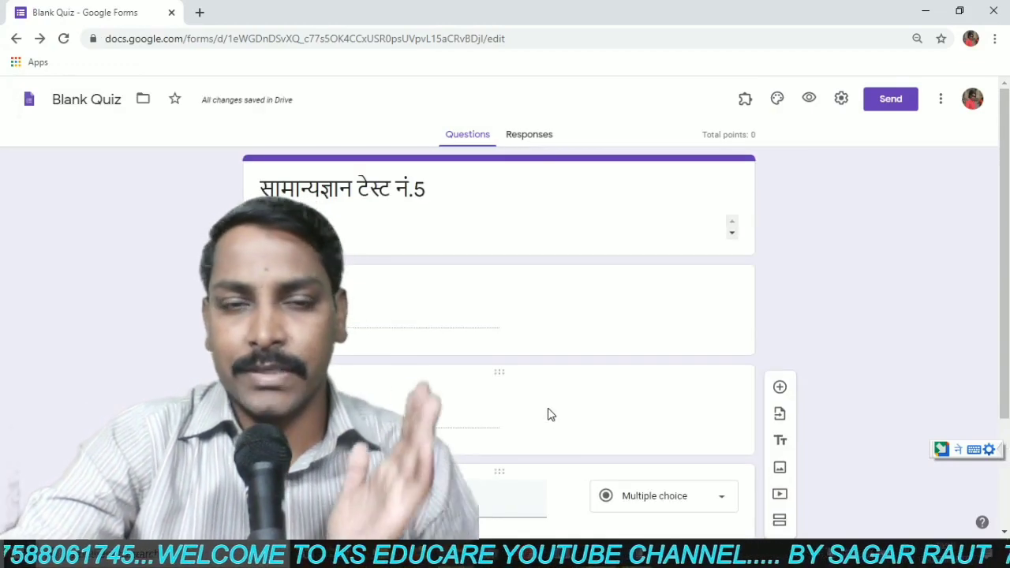
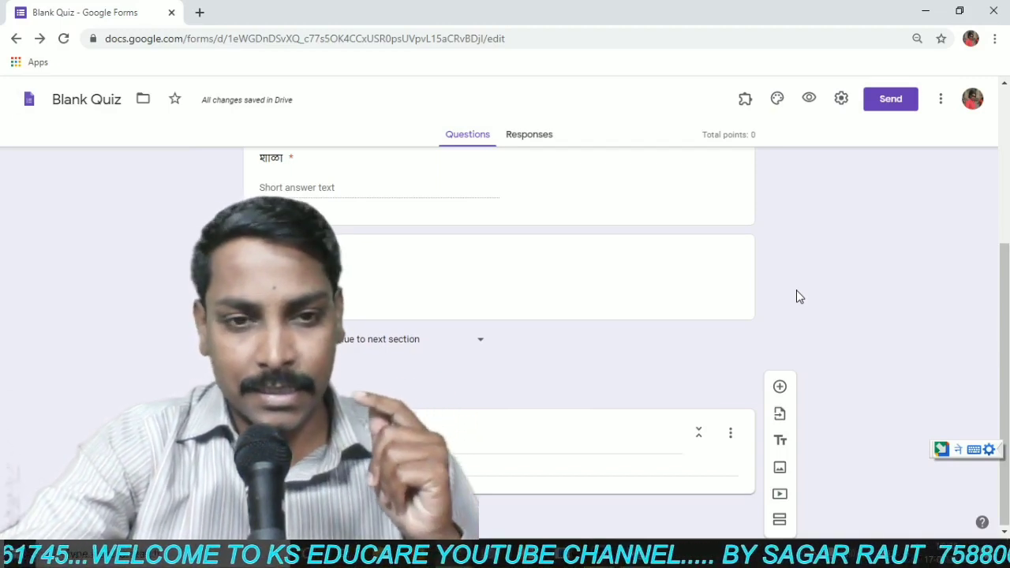
Add a Multiple choice question titled "महाराष्ट्र राज्याची स्थापन कधी झाली ?" to the second section
left_click(781, 388)
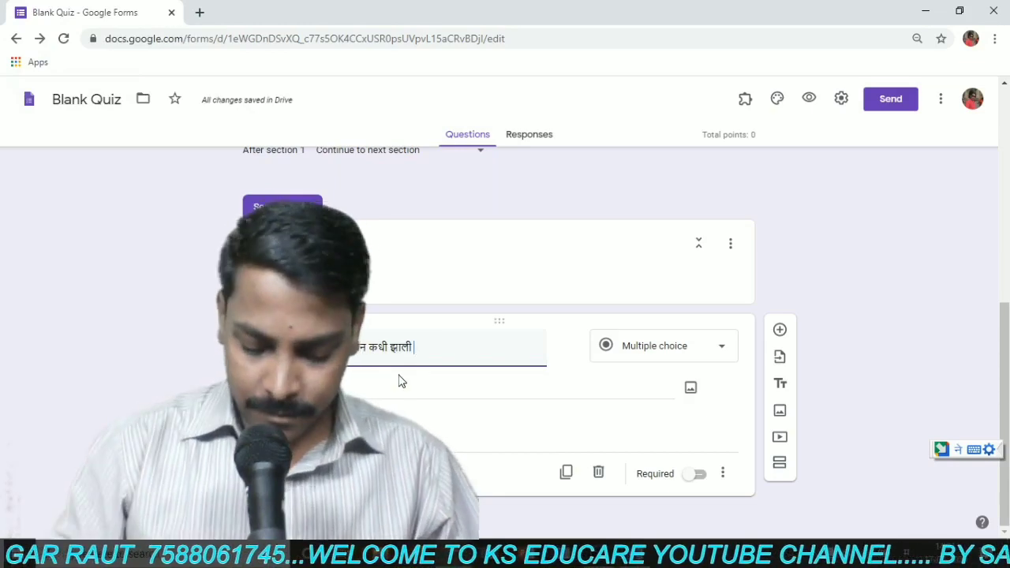
type("?")
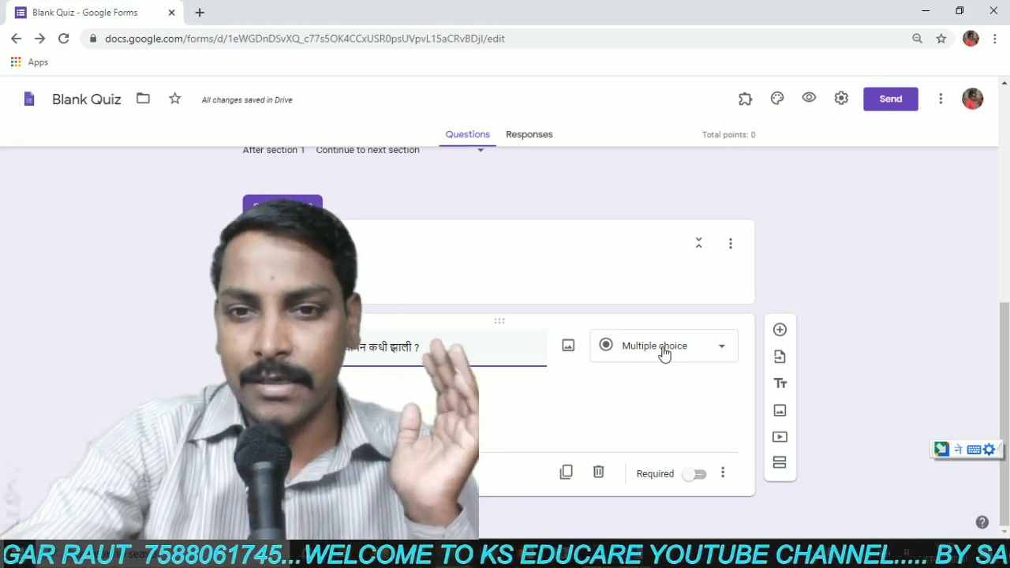
left_click(663, 353)
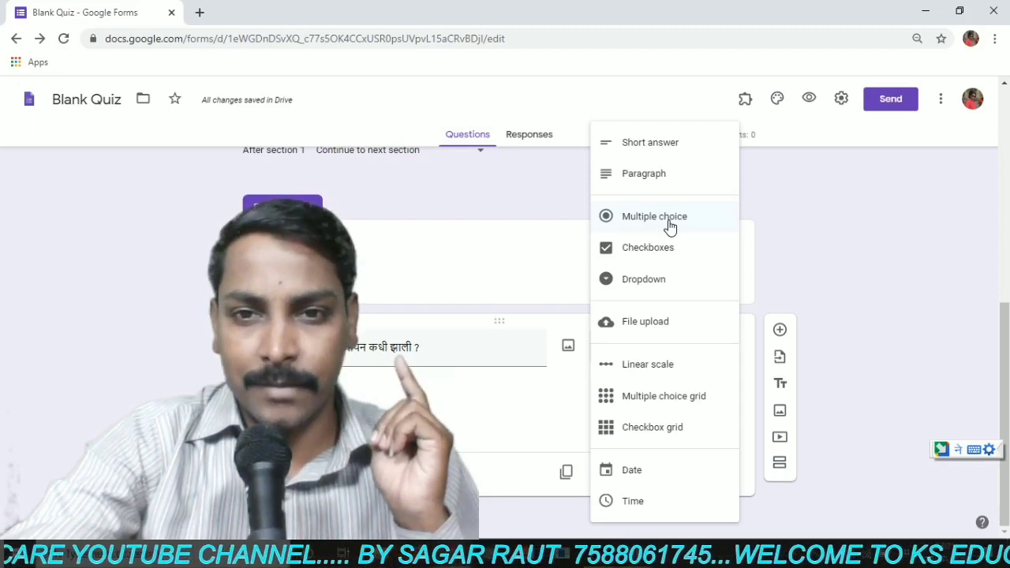
left_click(670, 227)
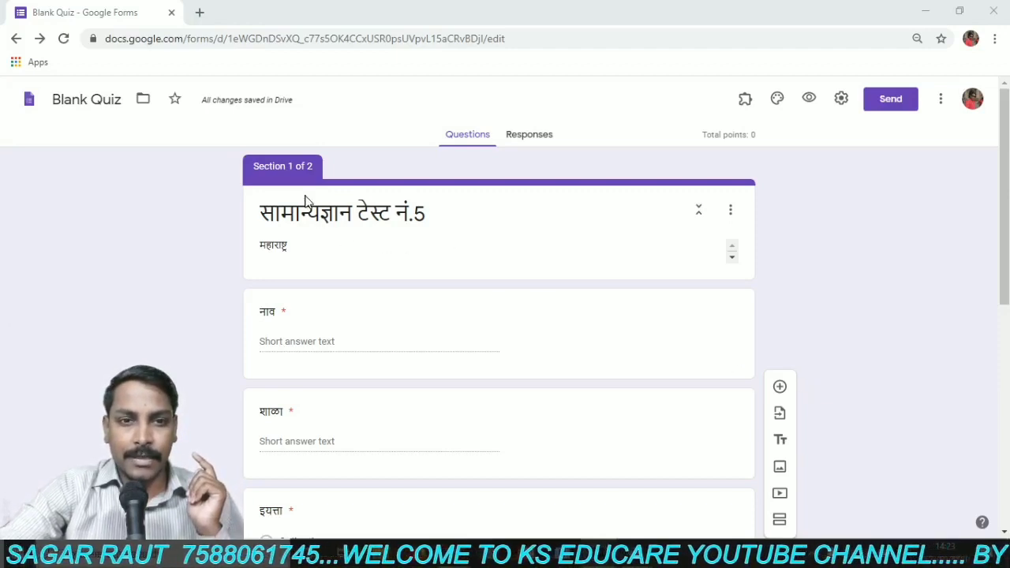
Review the form's title and description, the questions "नाव", "शाळा" and "इयत्ता", and the second section with its question
triple_click(432, 216)
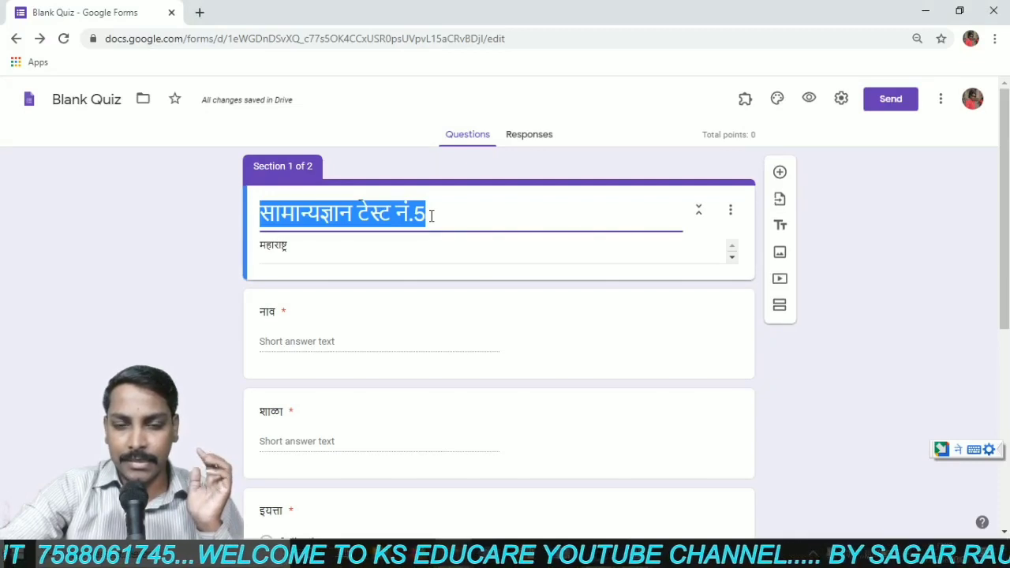
triple_click(420, 250)
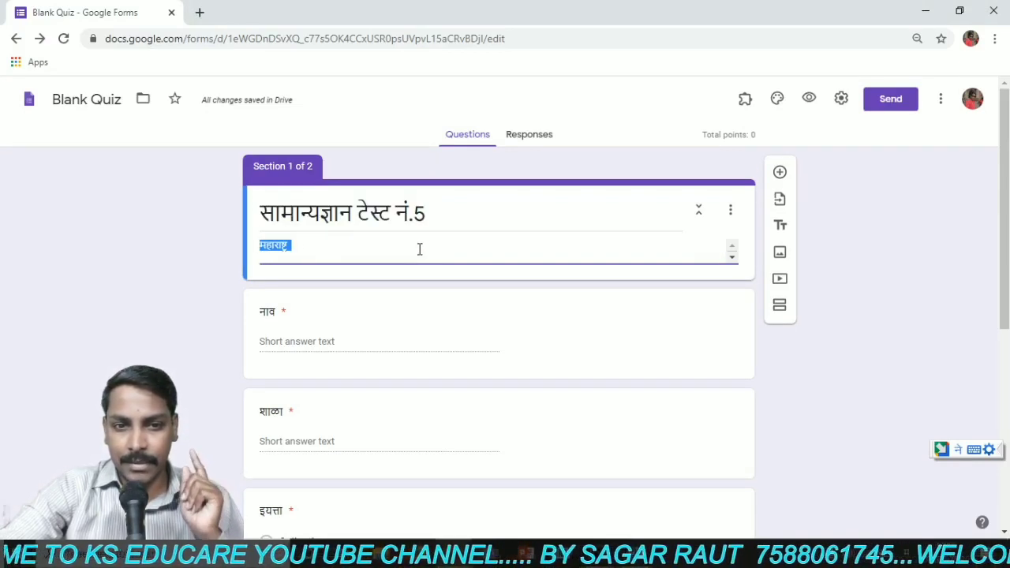
scroll(419, 250, "down", 1)
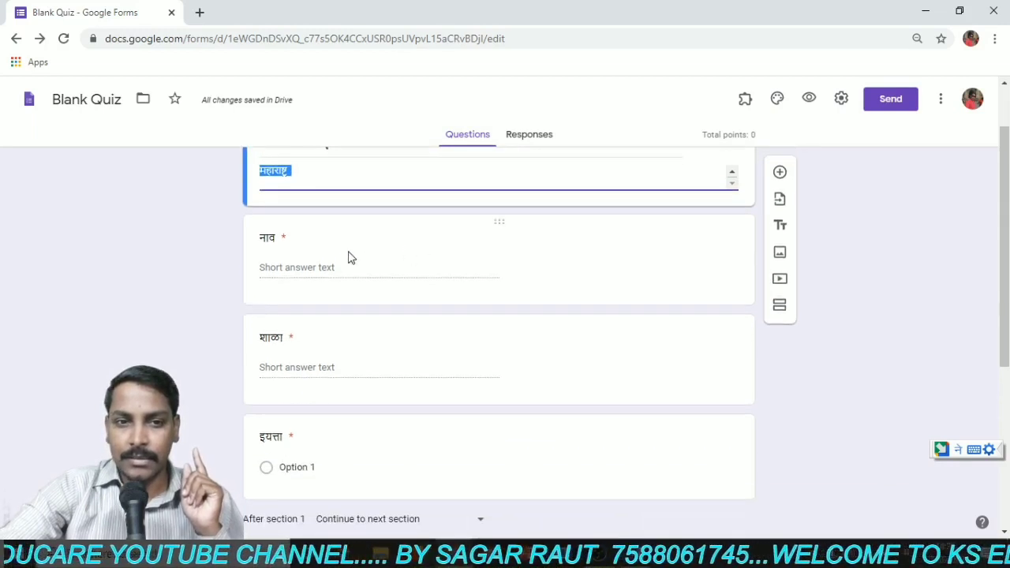
left_click(326, 269)
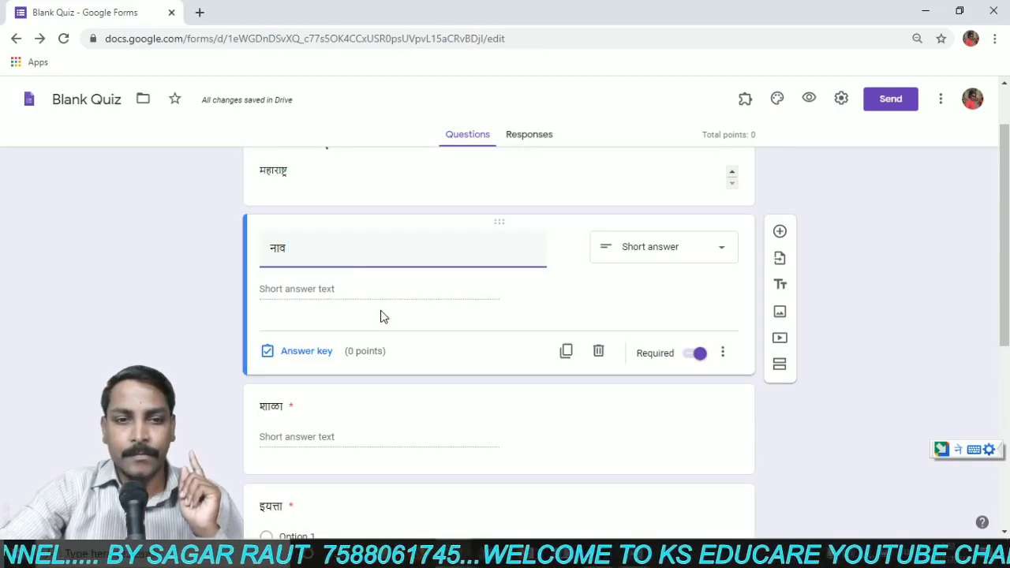
scroll(372, 327, "down", 1)
left_click(342, 342)
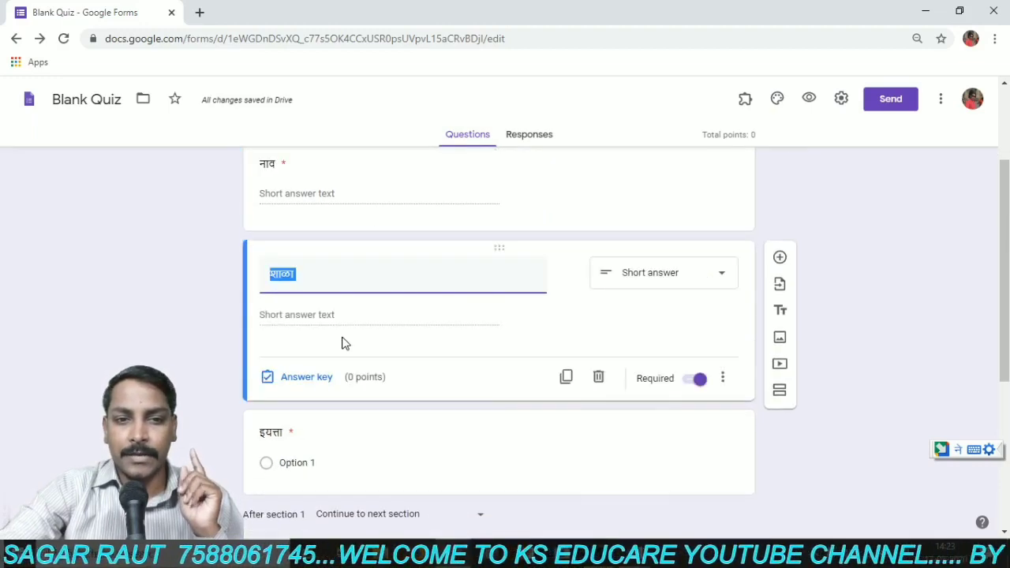
scroll(341, 343, "down", 2)
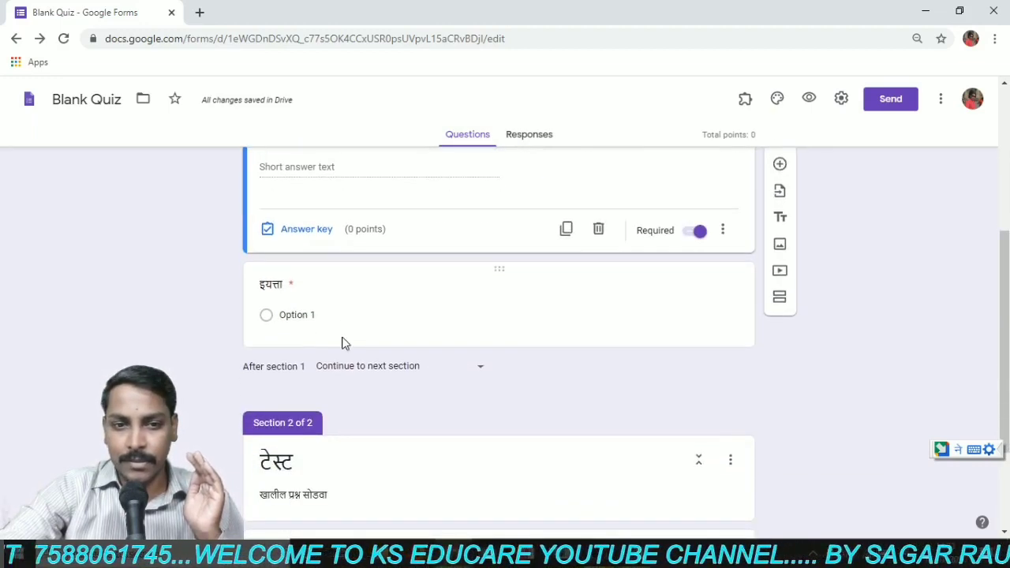
left_click(355, 309)
left_click(169, 321)
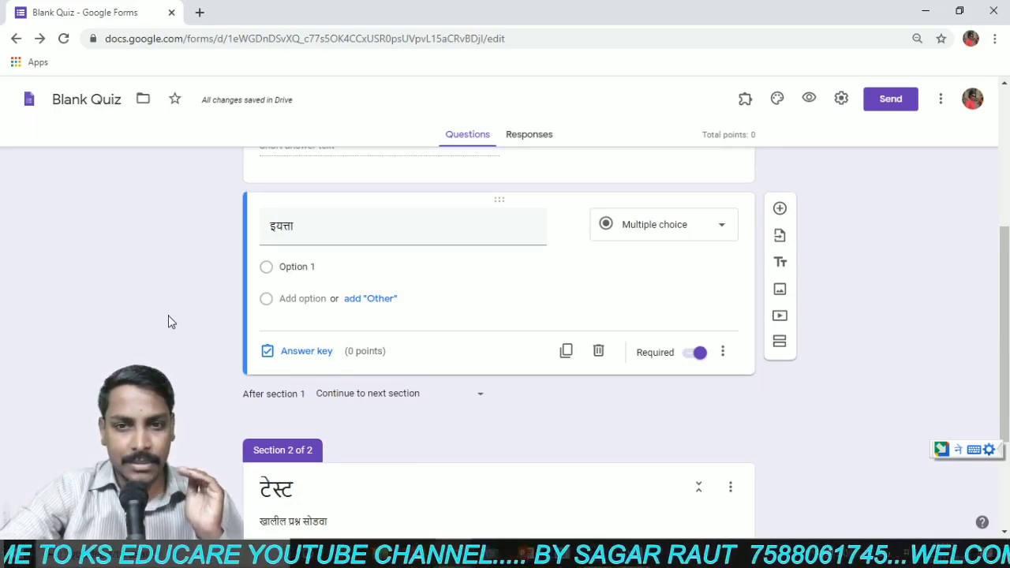
scroll(388, 335, "down", 2)
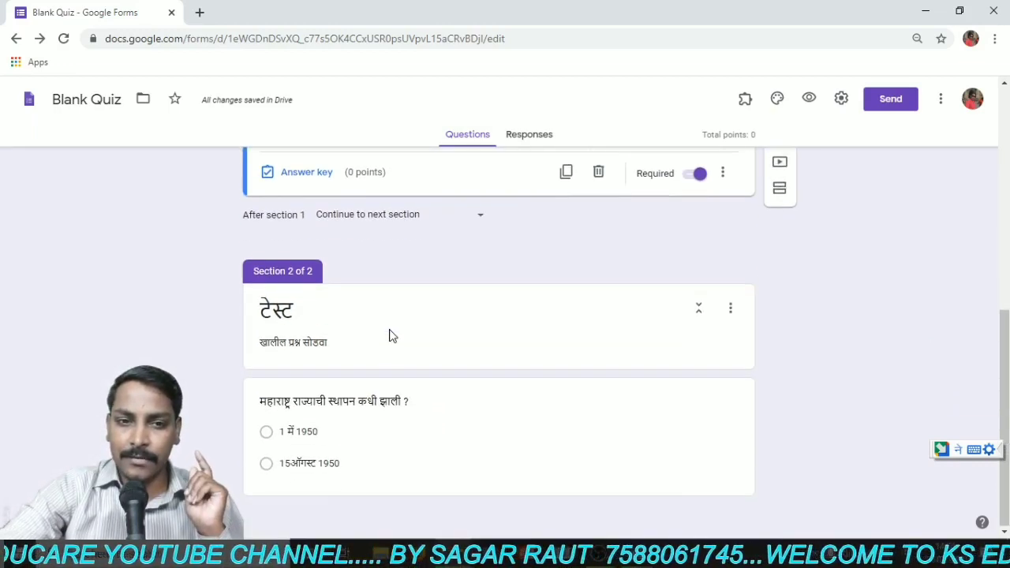
scroll(390, 336, "up", 1)
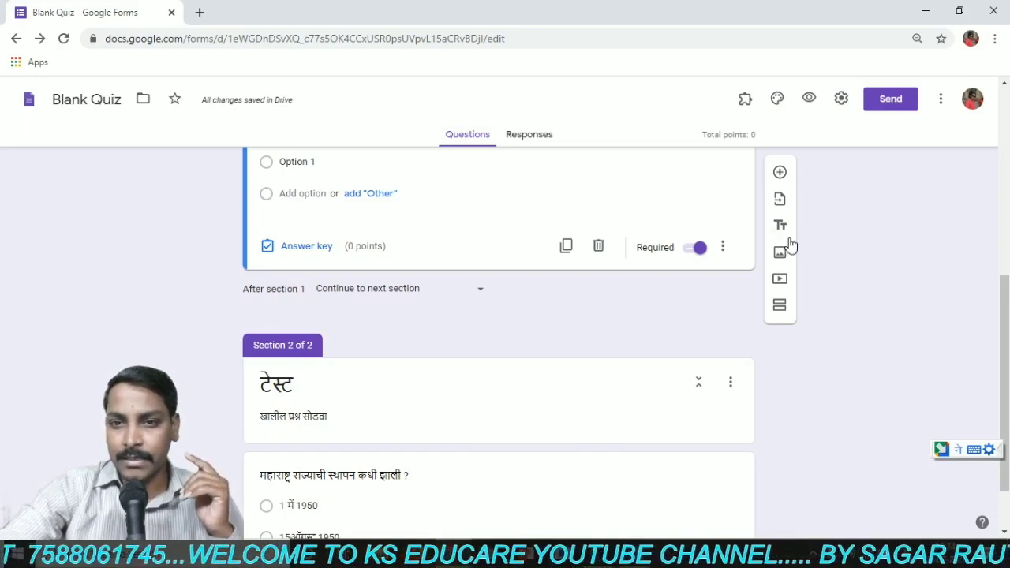
scroll(785, 276, "up", 1)
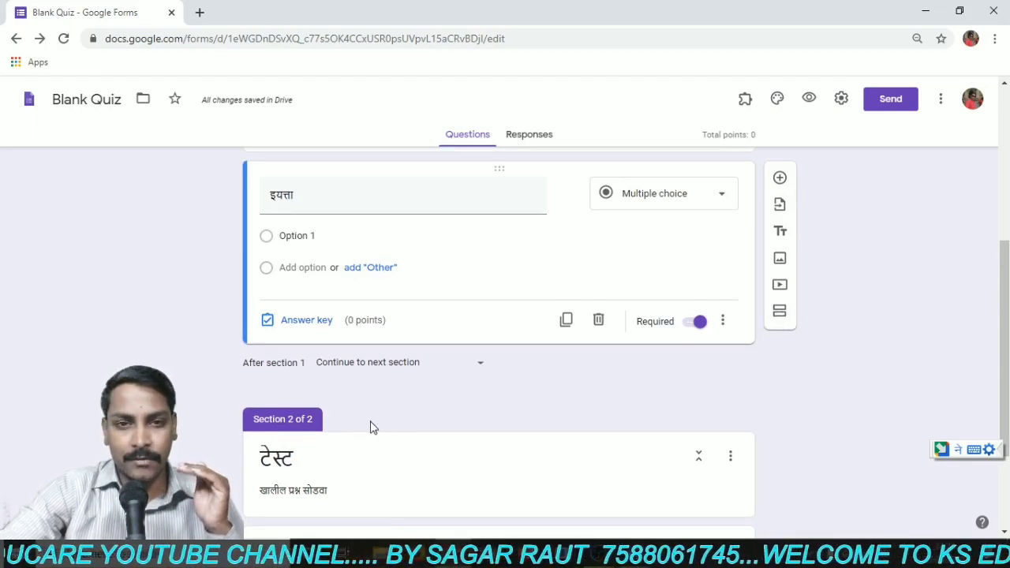
scroll(525, 370, "down", 2)
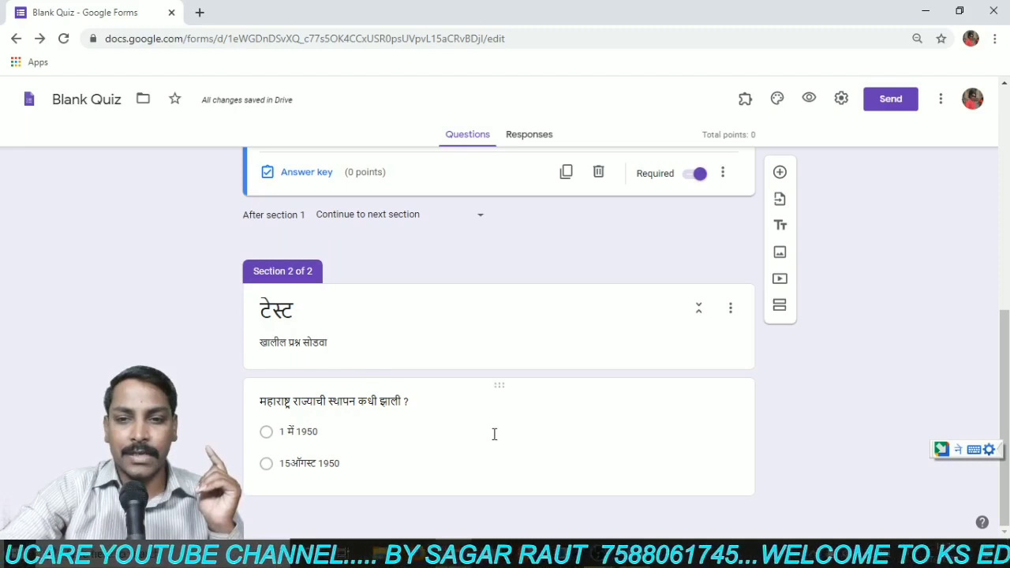
Add "1 मे 1947" as the third answer option of the question about the founding of Maharashtra
left_click(467, 420)
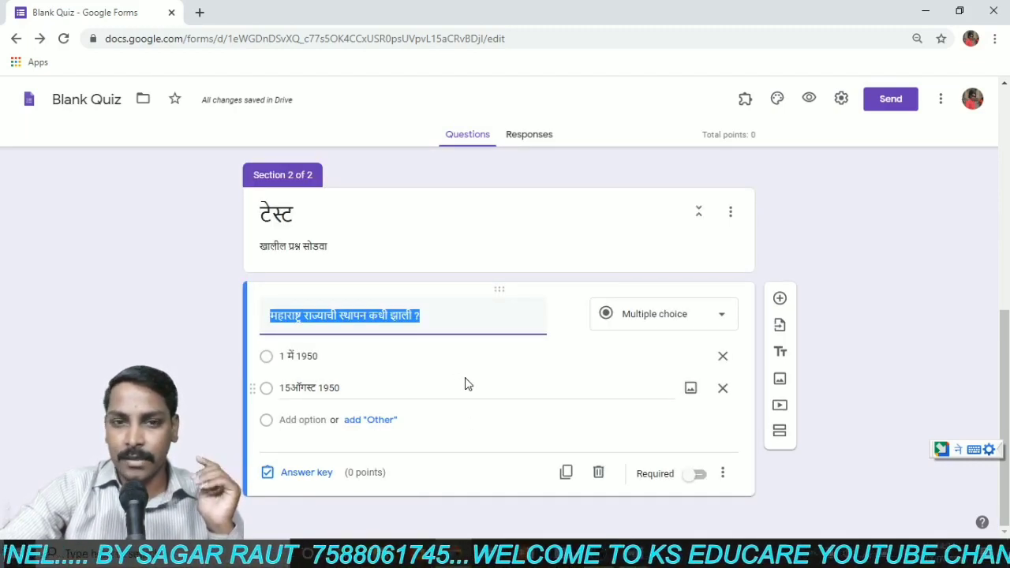
left_click(410, 360)
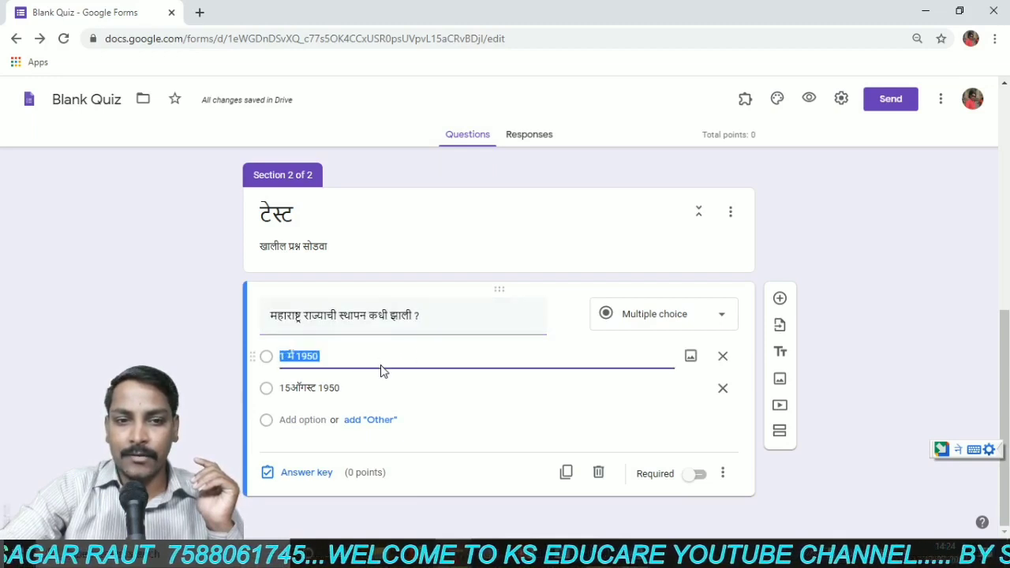
key("Return")
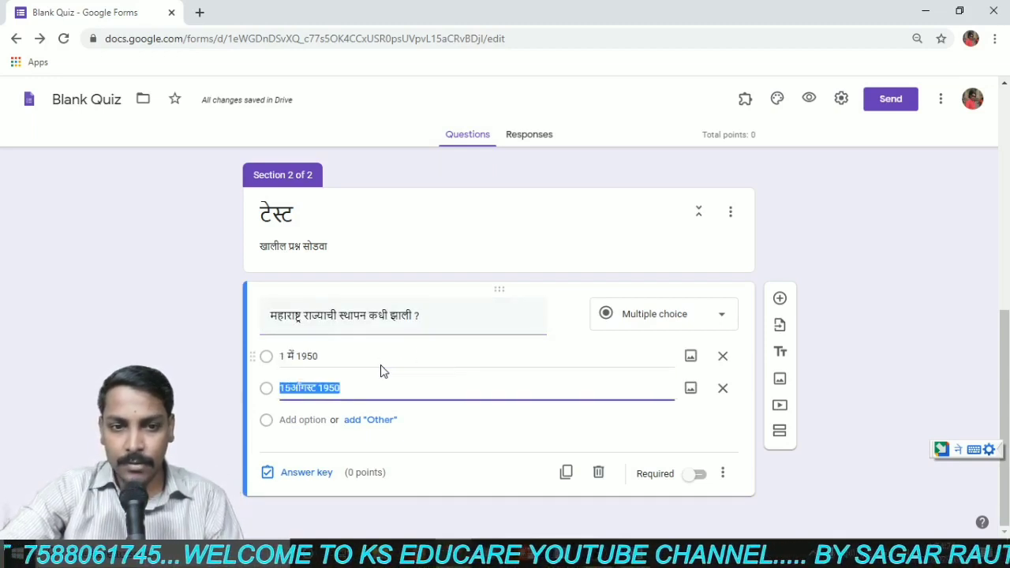
key("Return")
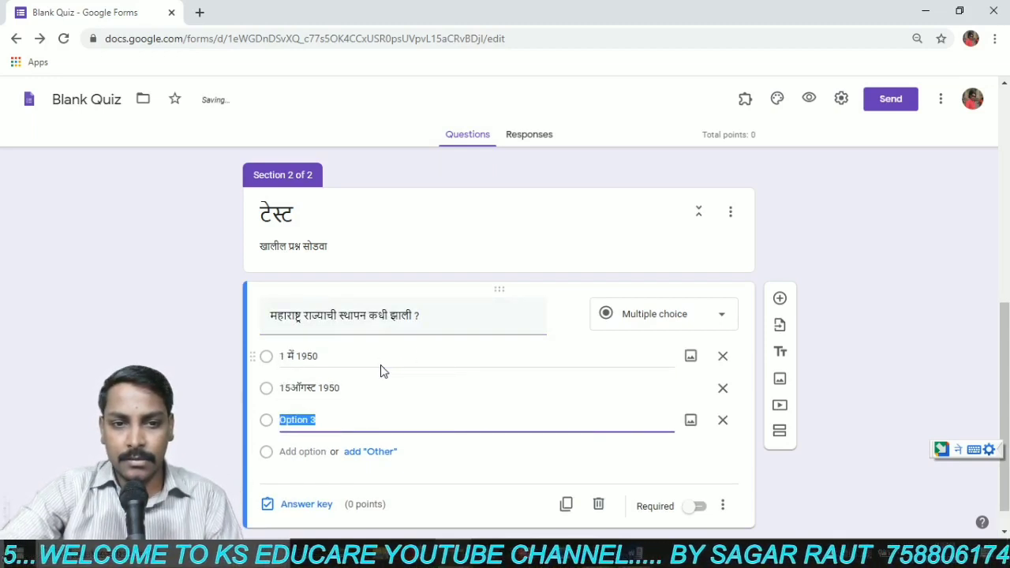
key("Up")
key("Up")
key("Down")
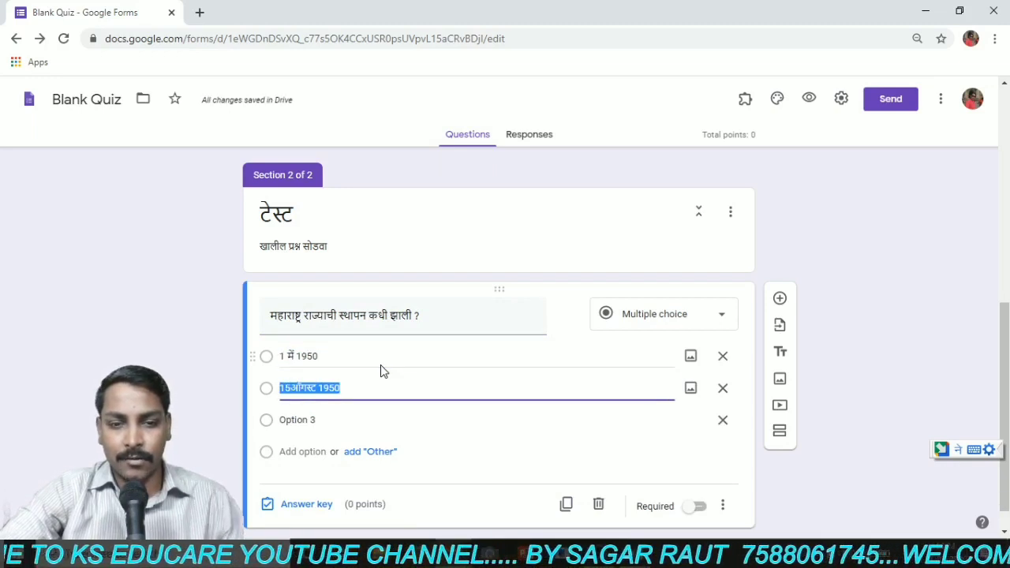
key("Down")
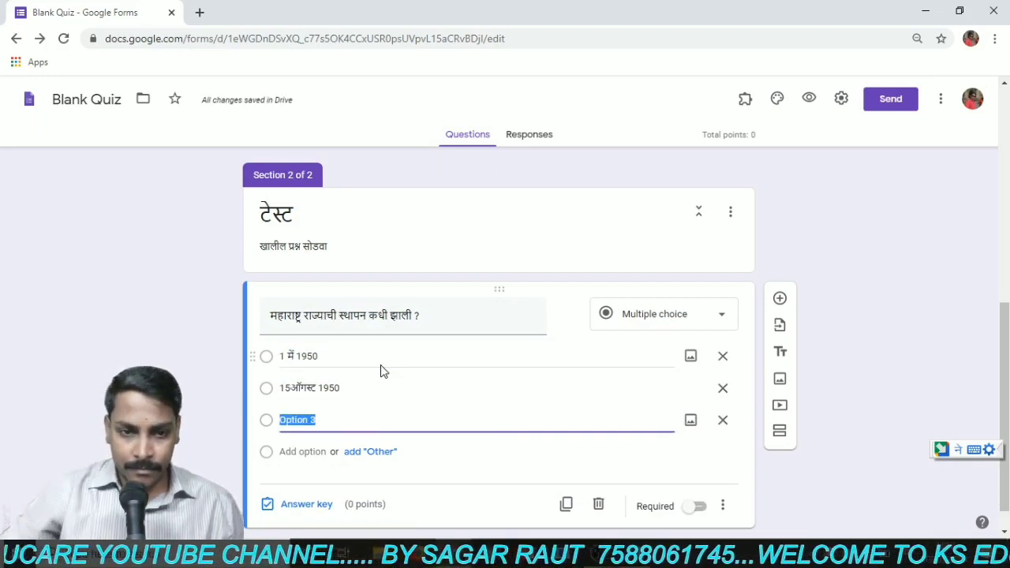
type("1 me")
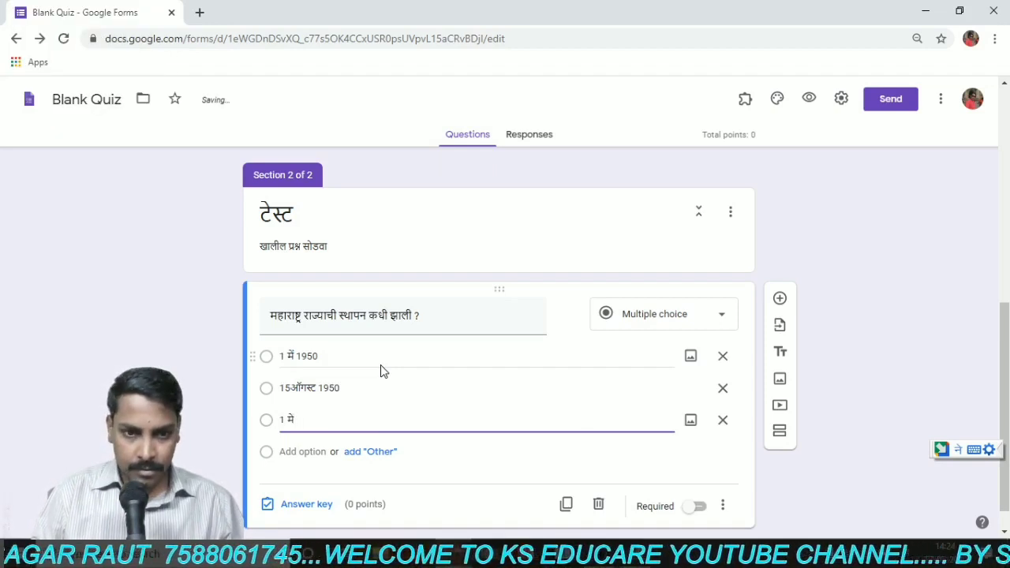
type(" 19")
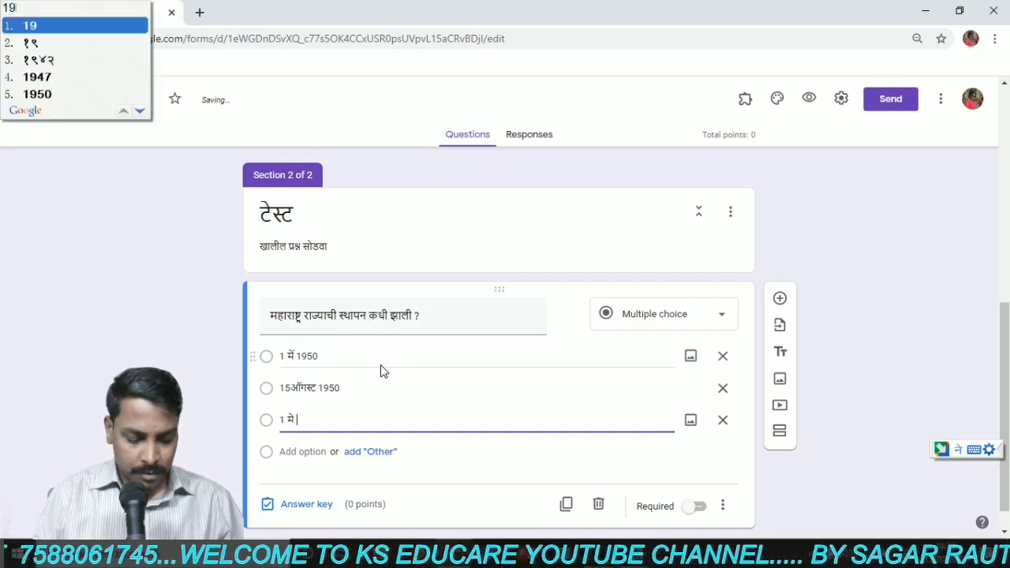
type("47")
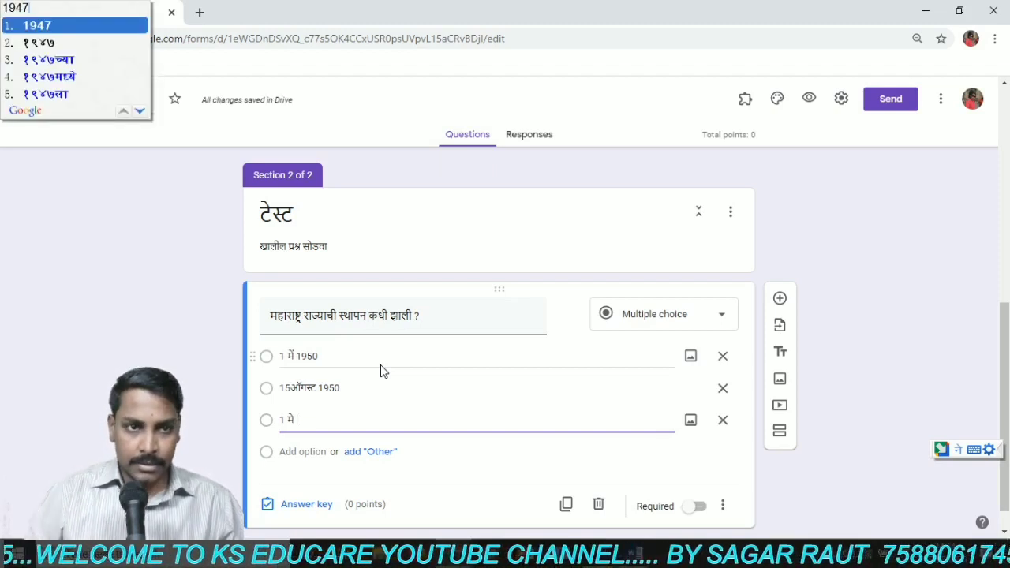
key("space")
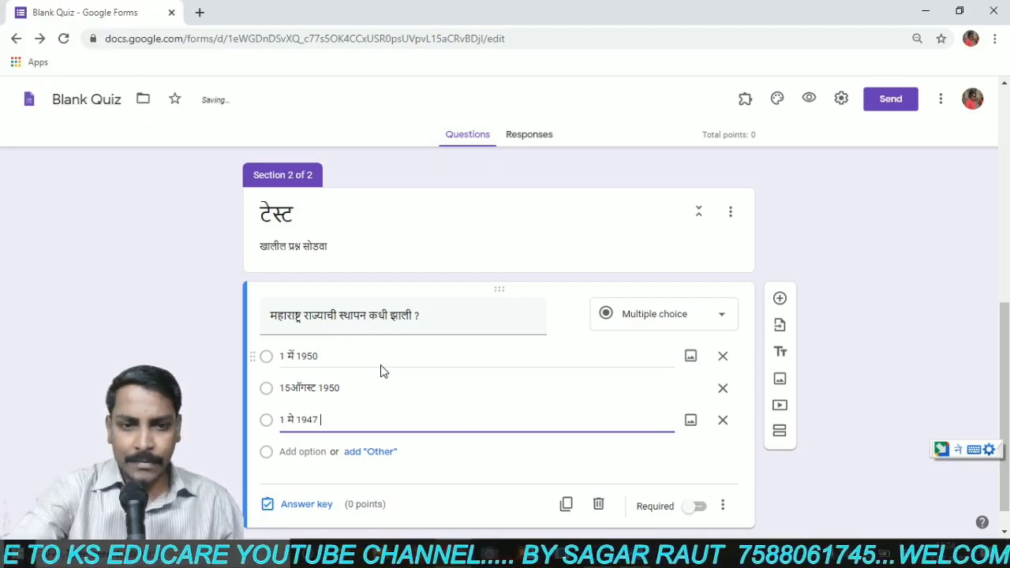
Add "26 जाने 1950" as the fourth answer option of the Maharashtra question
left_click(308, 451)
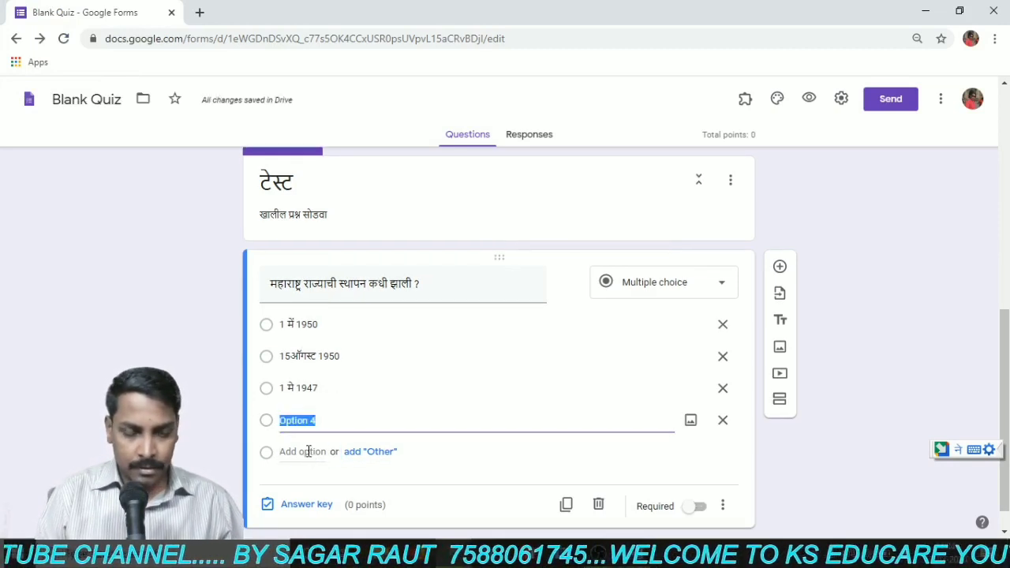
type("26")
key("space")
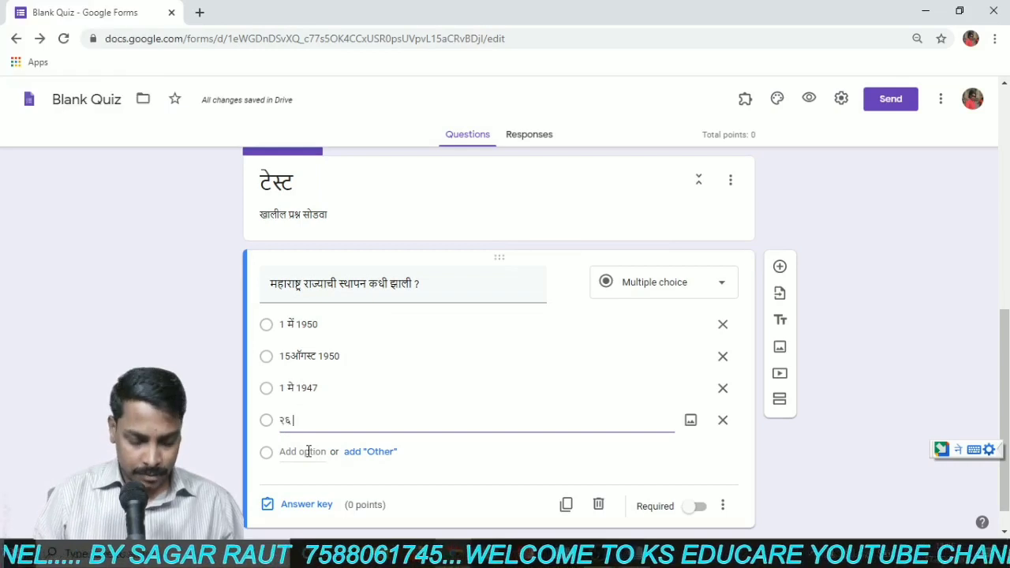
key("BackSpace")
key("BackSpace")
type("26")
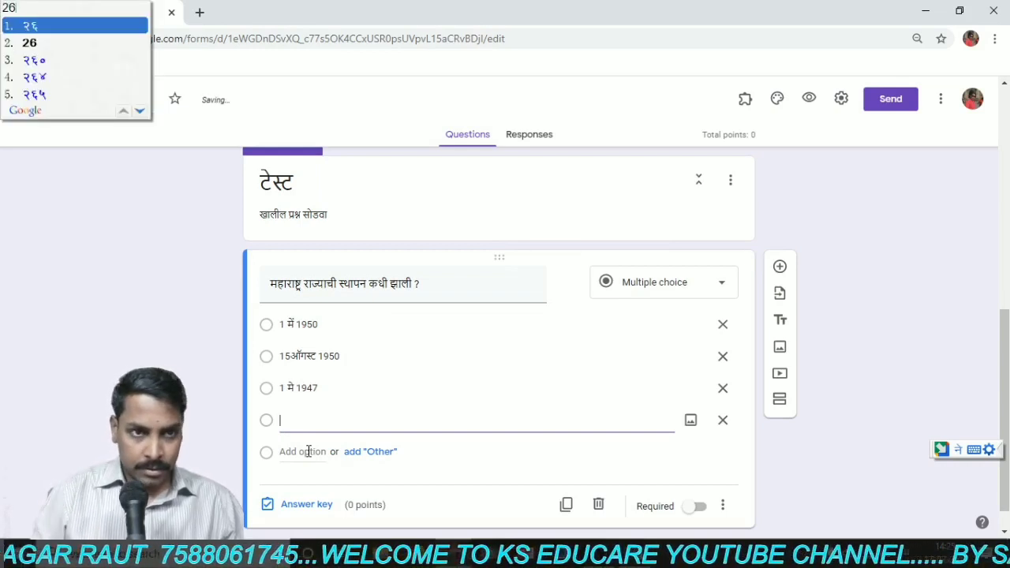
type("2")
type(" jan")
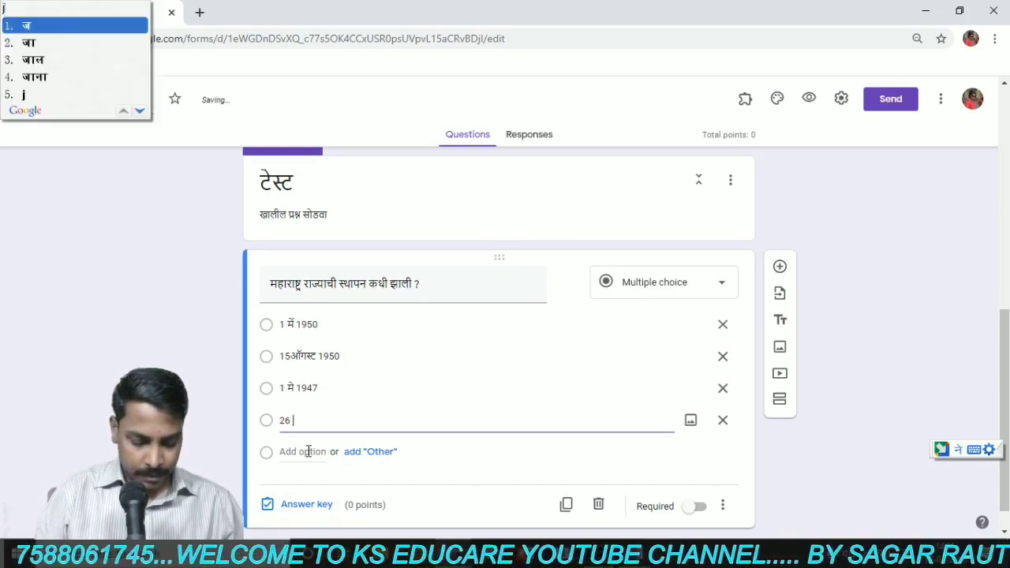
type("e")
key("space")
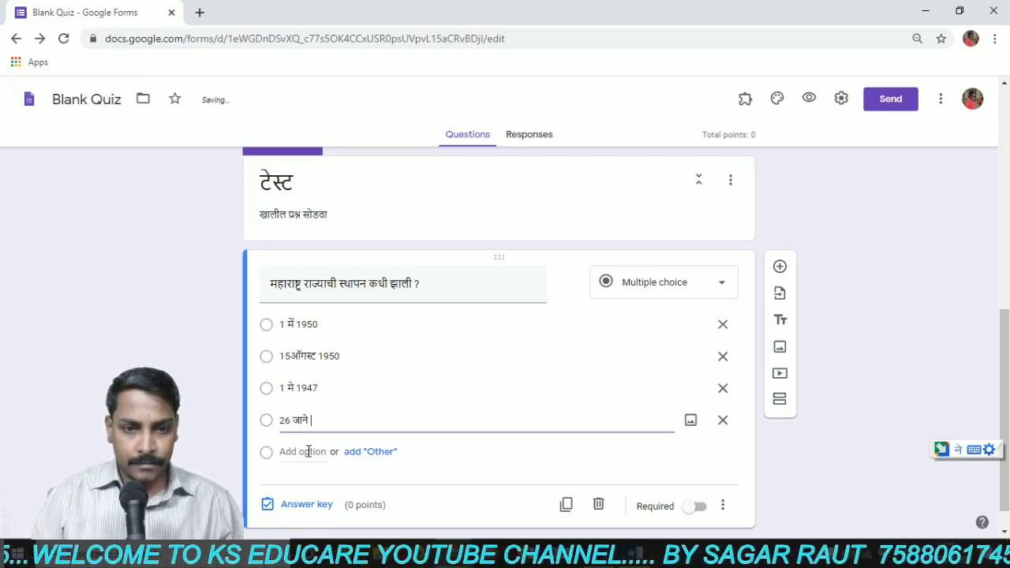
type("19")
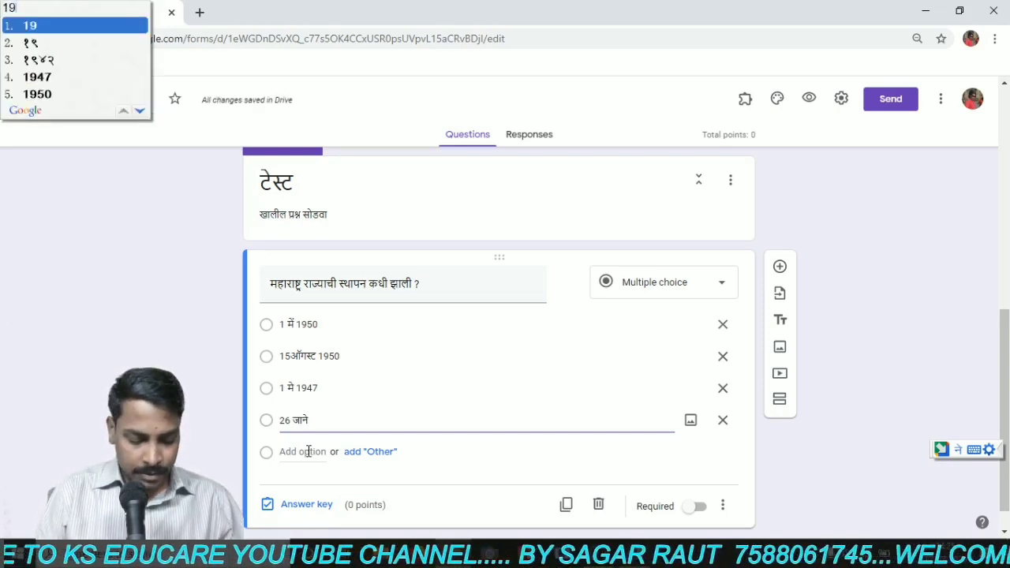
type("50")
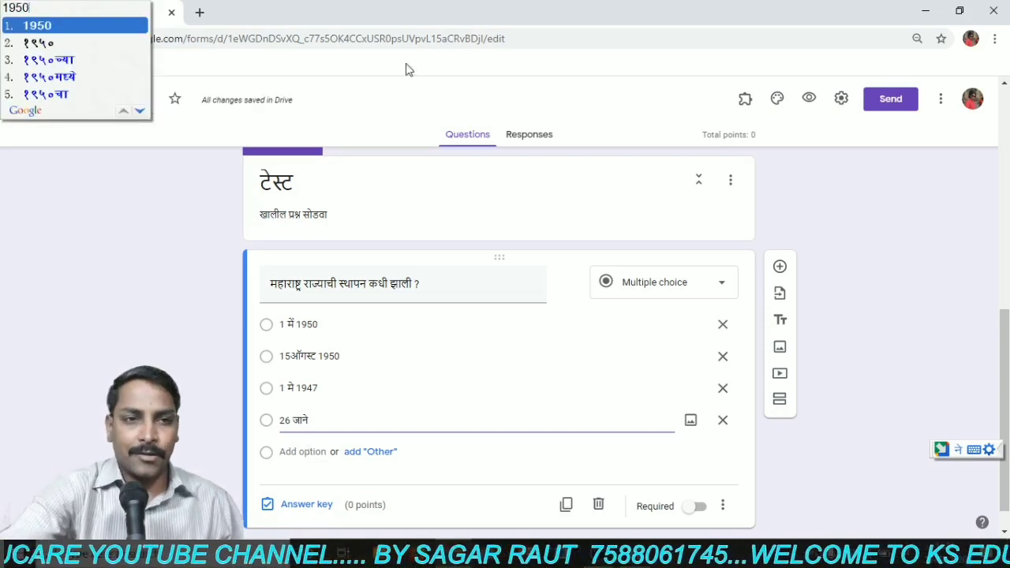
left_click(107, 37)
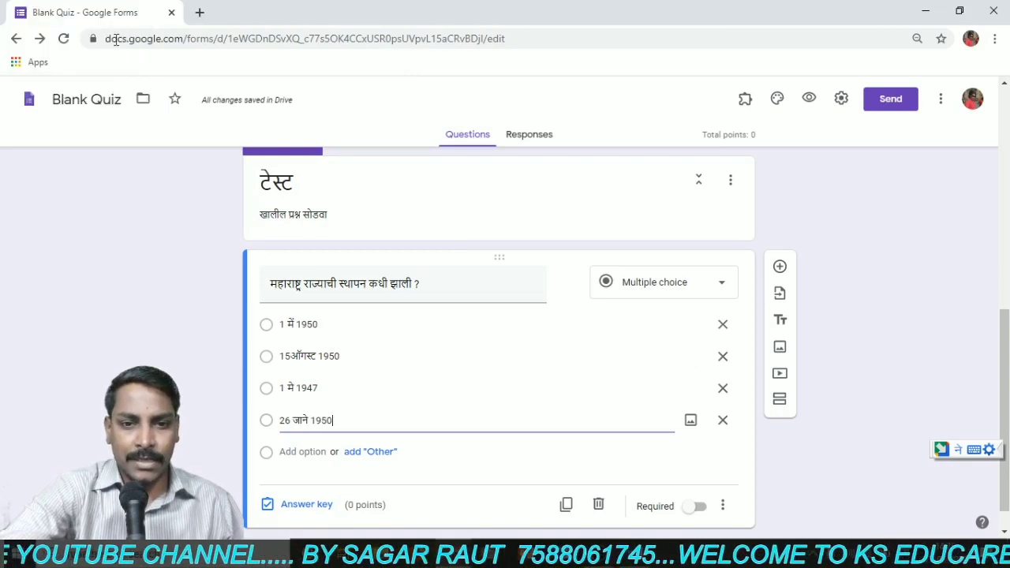
left_click(782, 472)
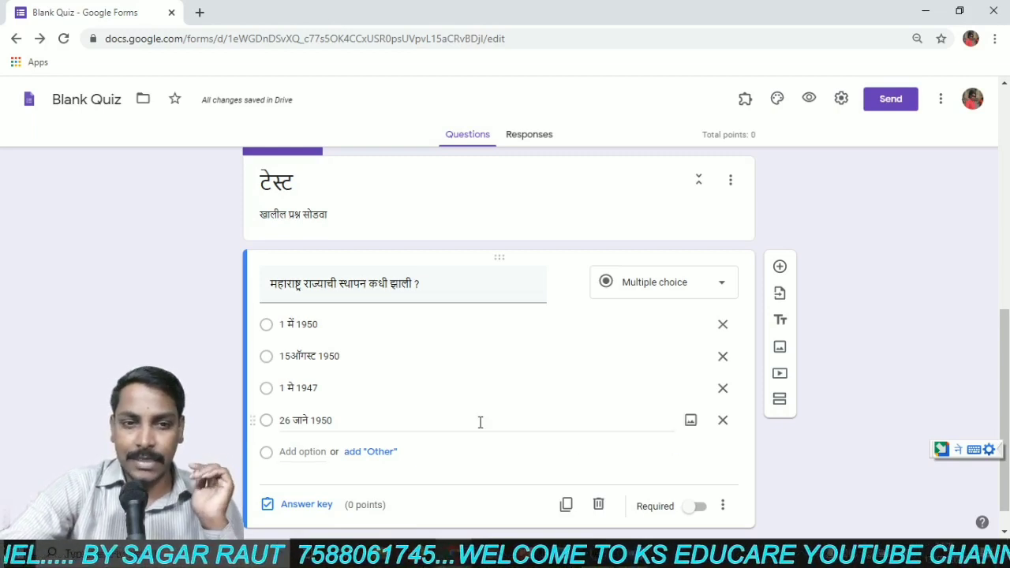
scroll(411, 379, "down", 1)
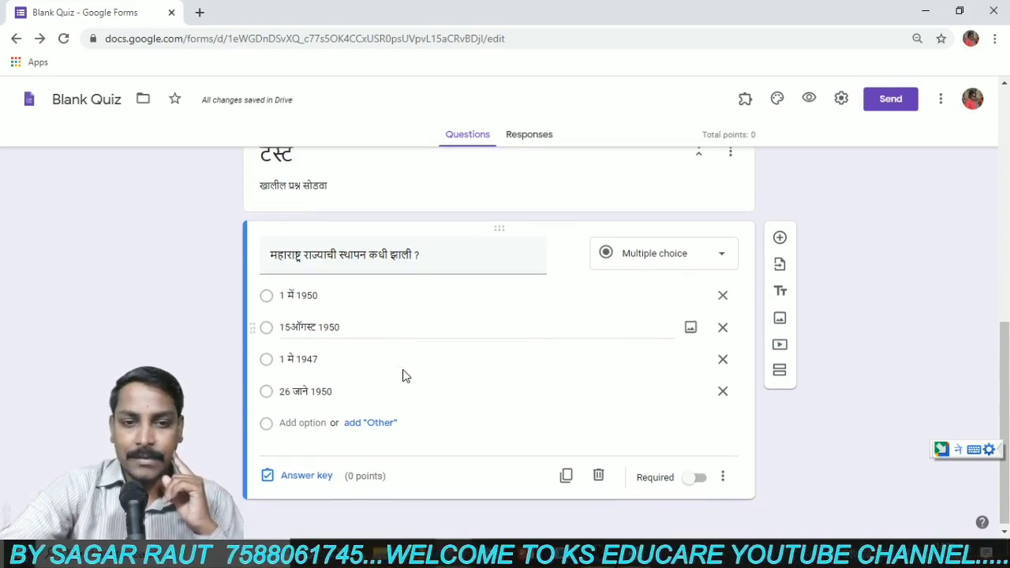
Set the Maharashtra founding question's answer key to "1 में 1950" worth 10 points and make the question required
left_click(298, 473)
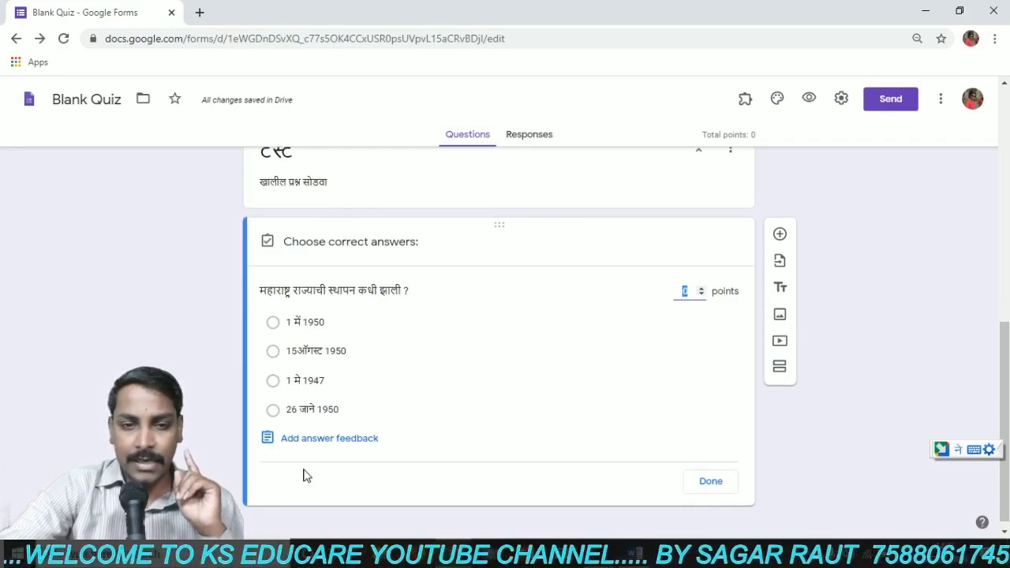
left_click(323, 280)
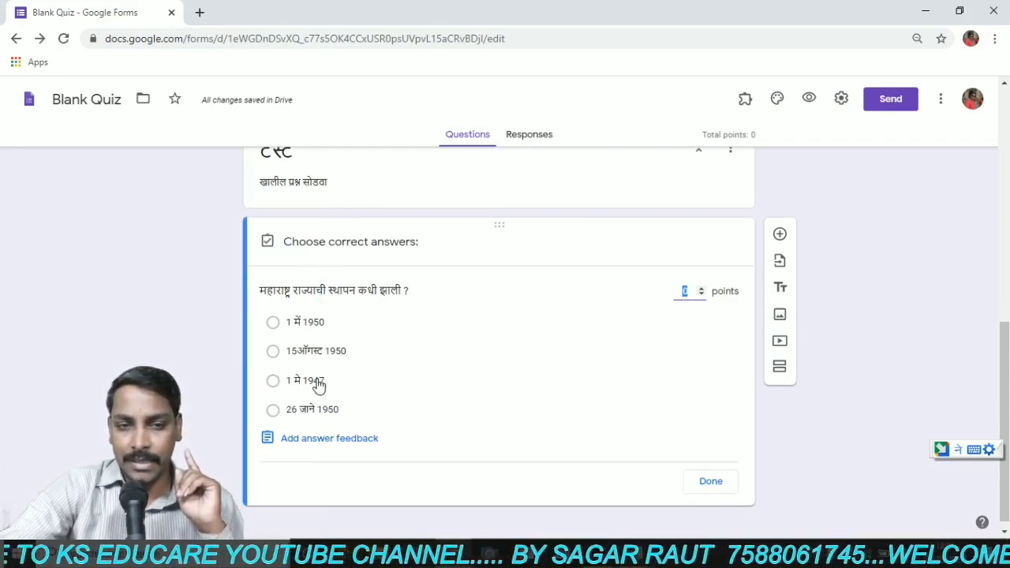
left_click(273, 324)
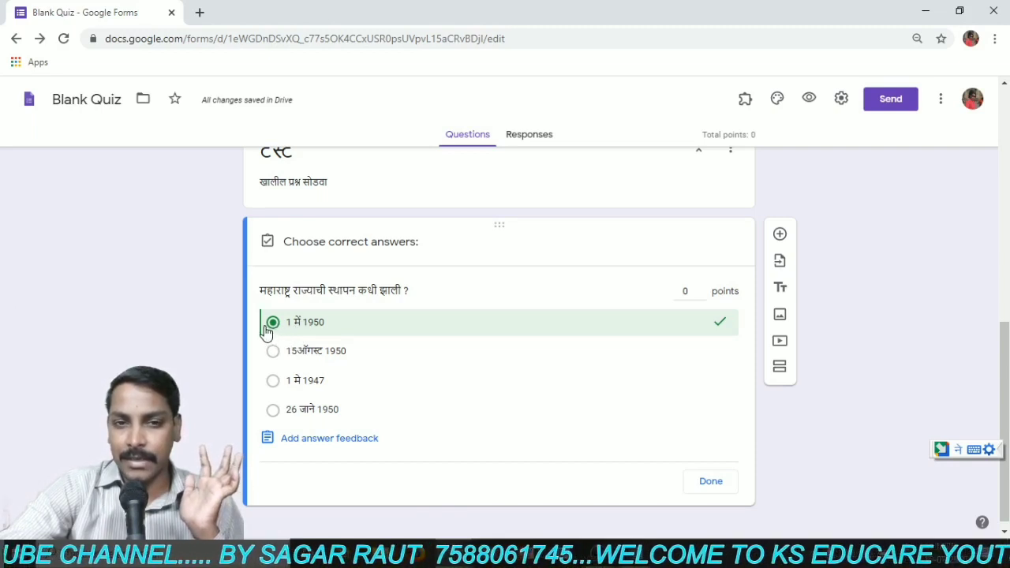
left_click(702, 289)
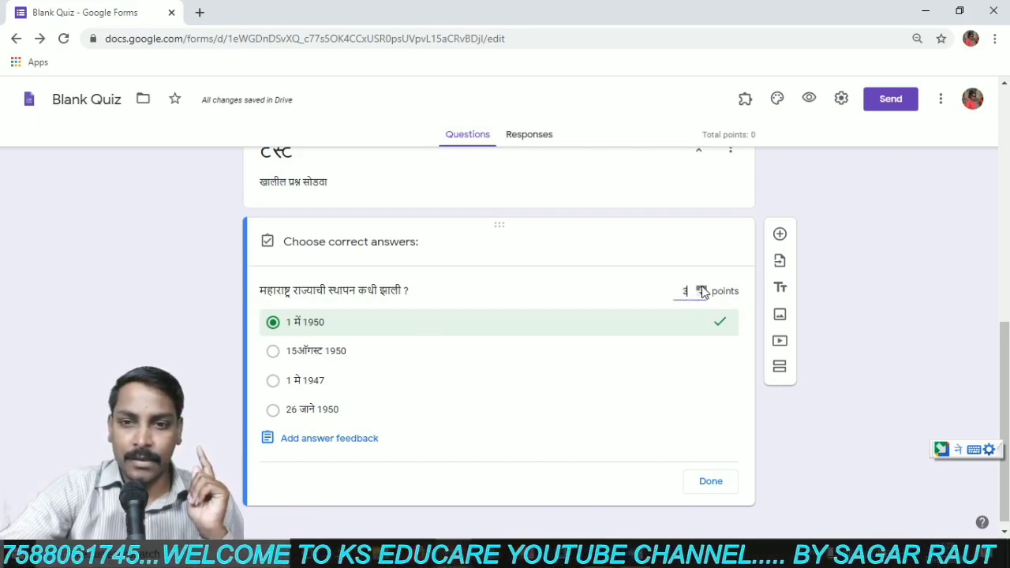
type("0")
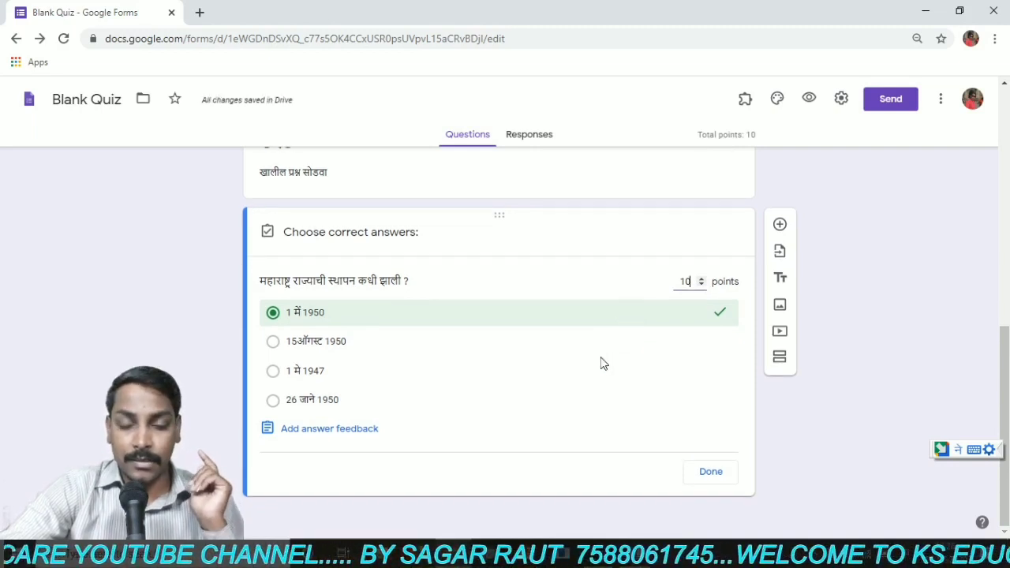
scroll(600, 356, "up", 3)
scroll(600, 356, "down", 3)
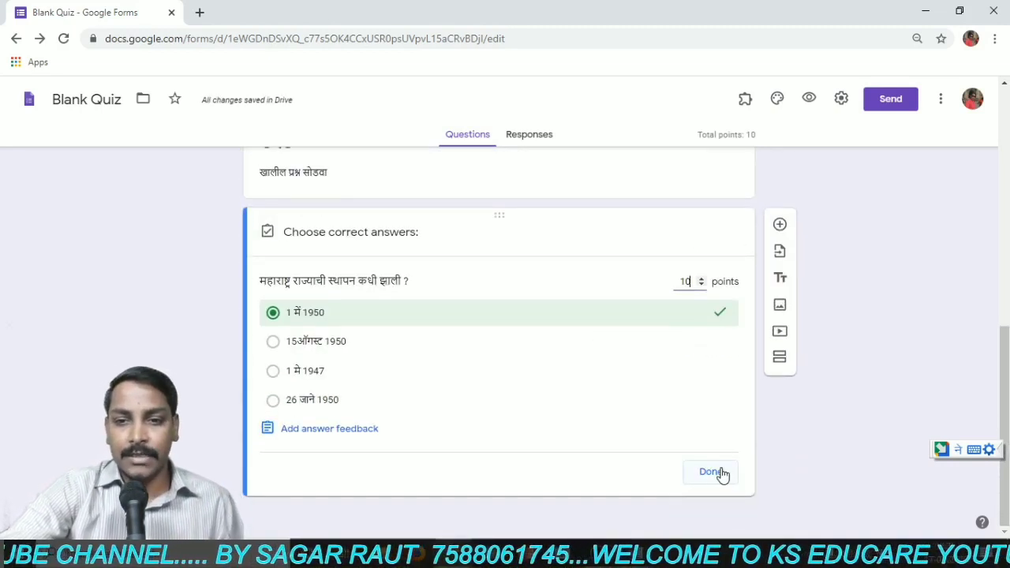
left_click(713, 472)
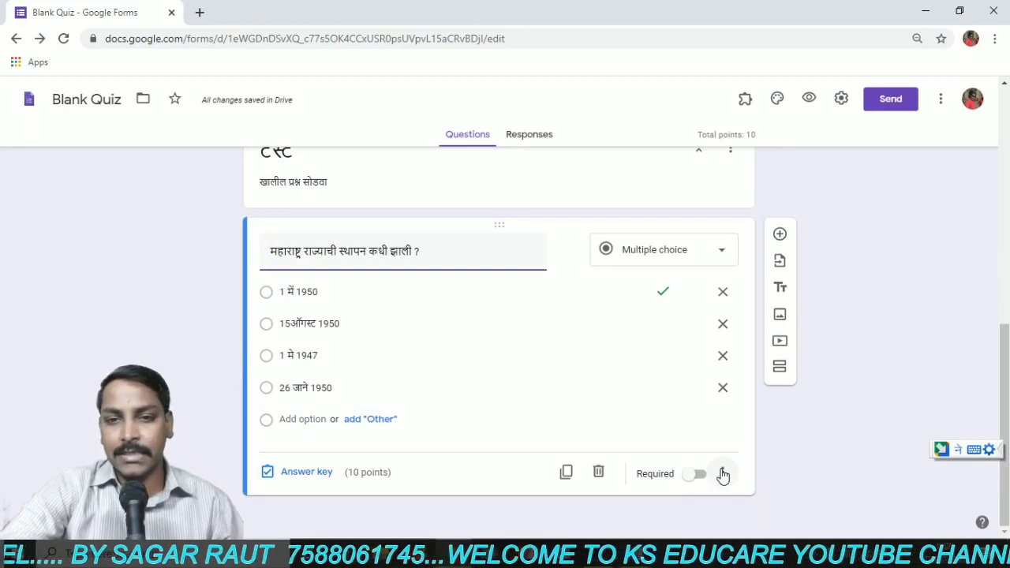
left_click(664, 294)
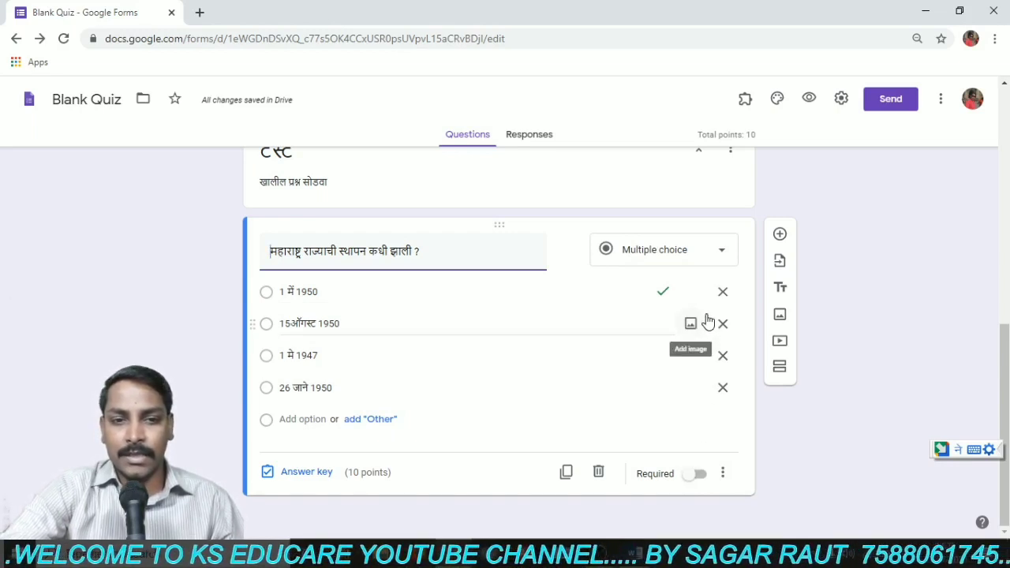
left_click(698, 475)
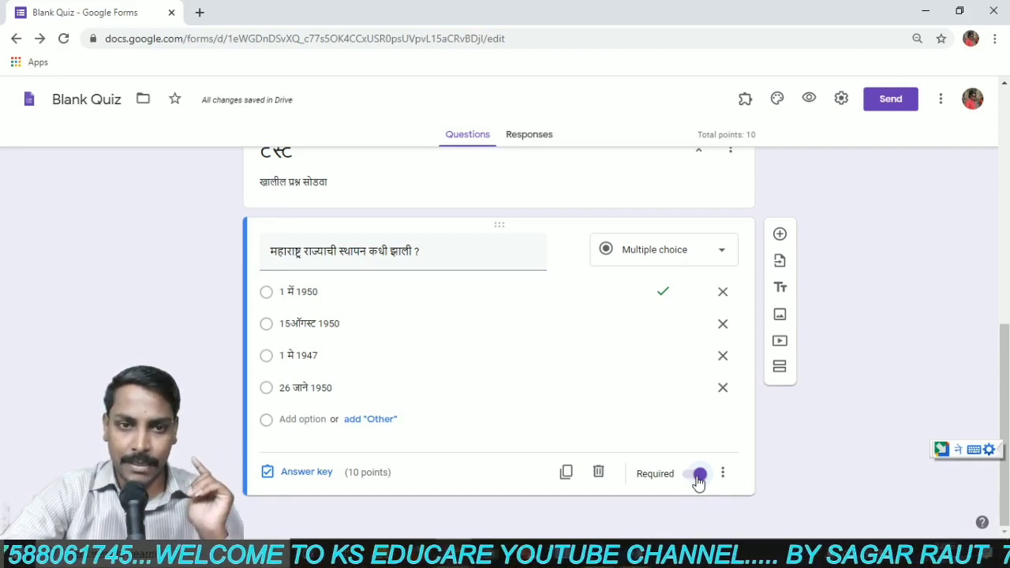
Add a Multiple choice question titled "महाराष्ट्राची राजधानी कोणती?" with "नागपूर" as its first answer option
left_click(780, 235)
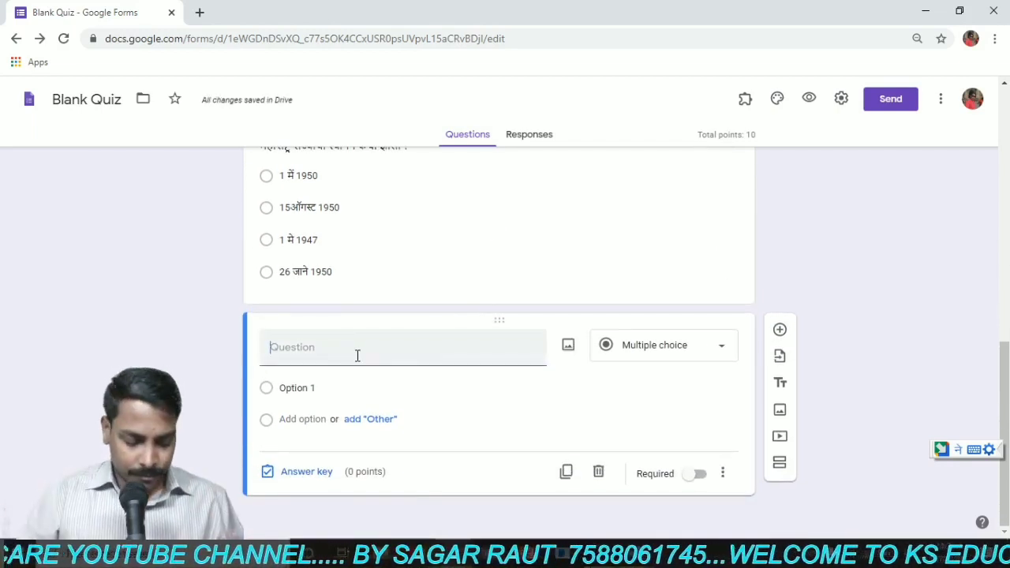
type("महाराष्ट्राची राजधानी कोणती")
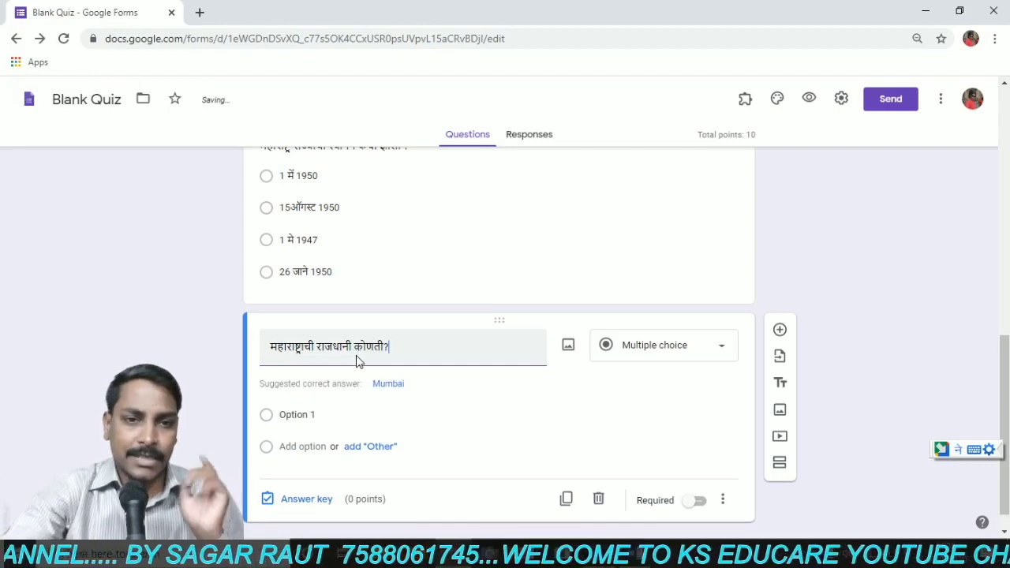
left_click(308, 411)
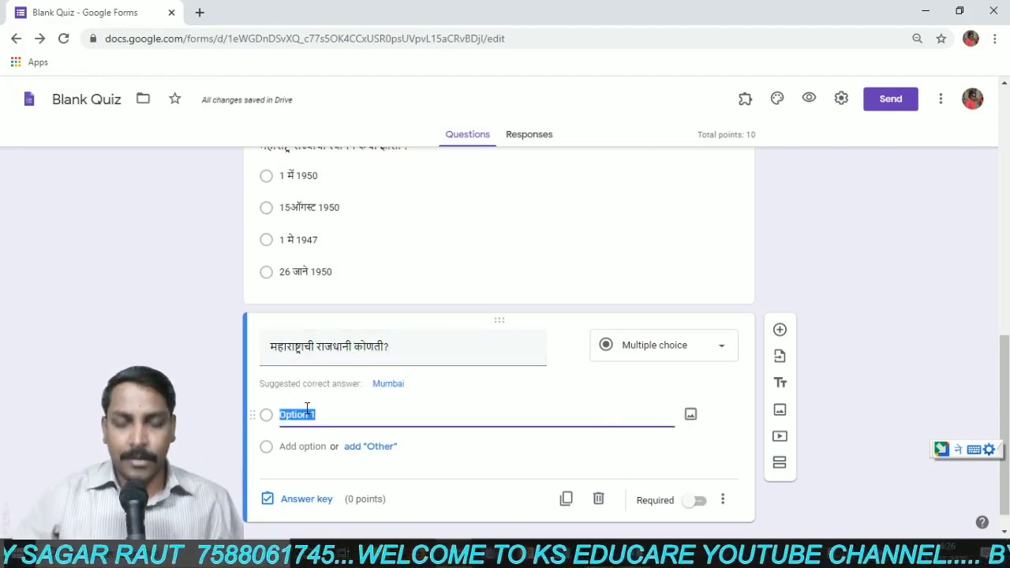
type("naagpu")
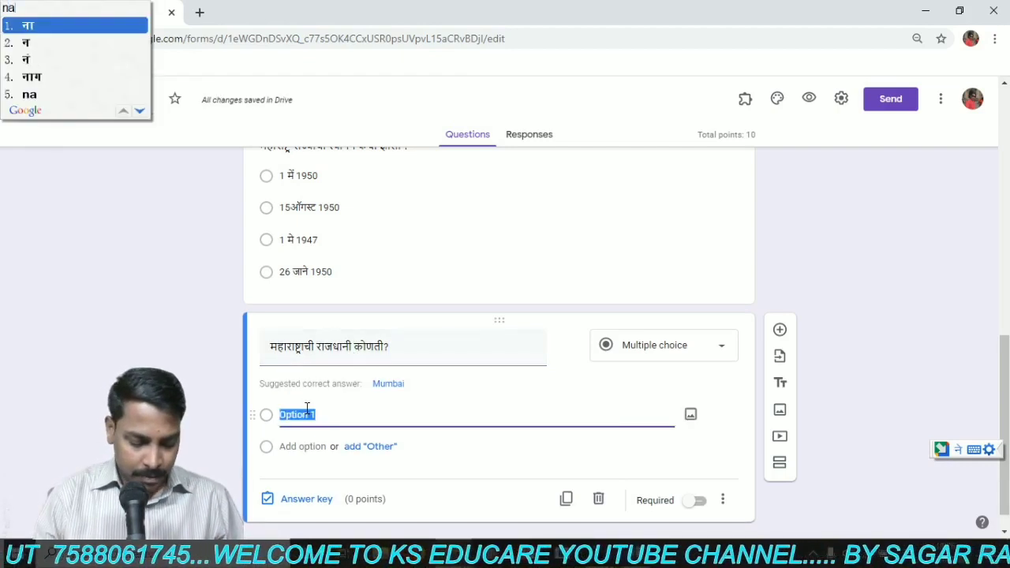
type("r")
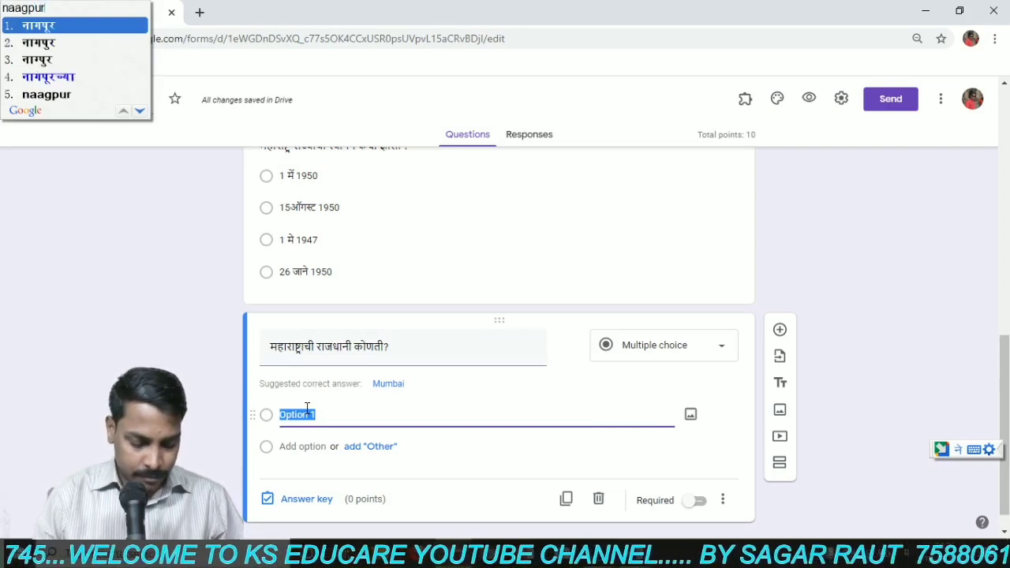
Add "पुणे" and "मुंबई" as the second and third answer options of the capital question
left_click(305, 444)
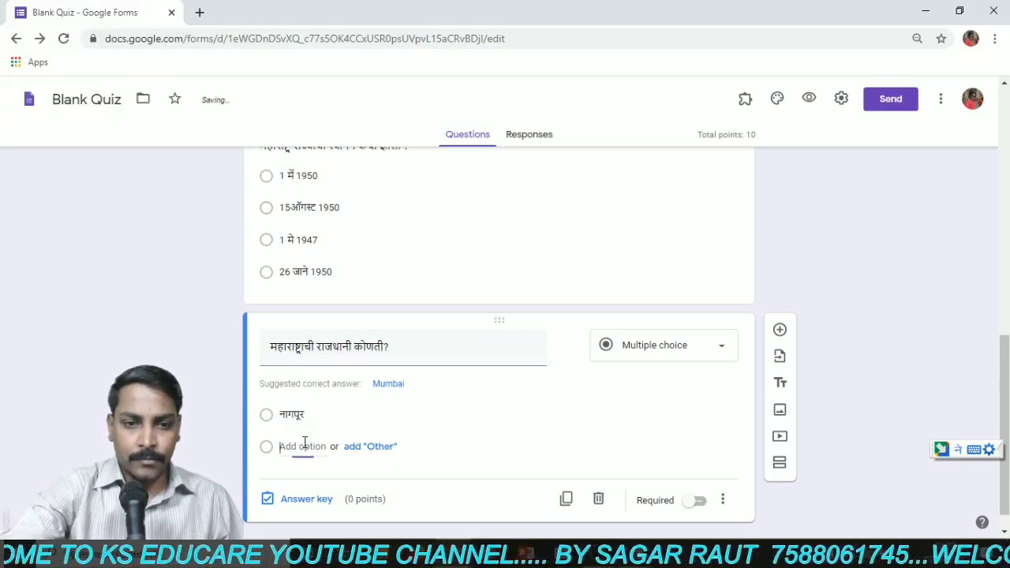
type("pune")
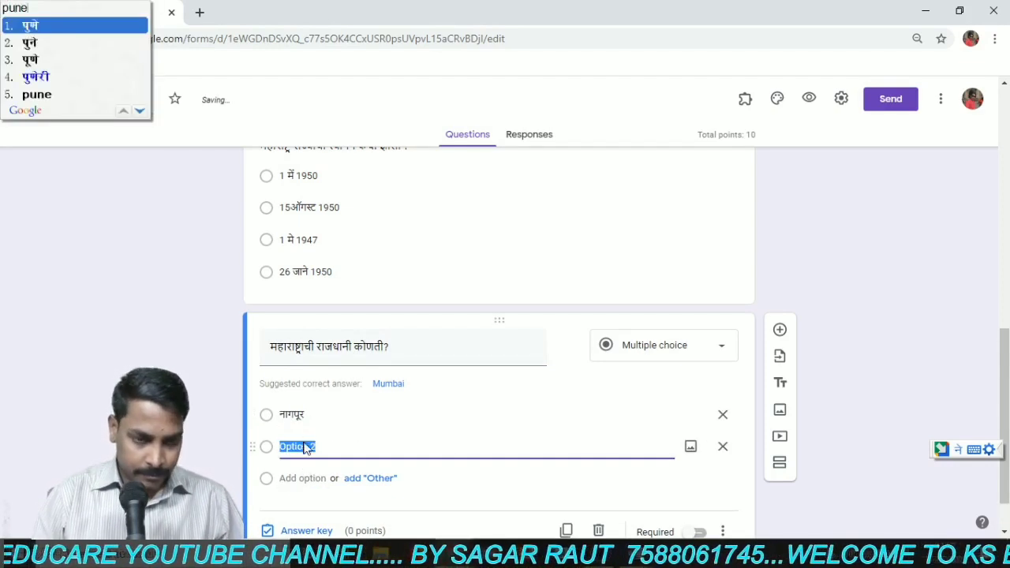
left_click(302, 480)
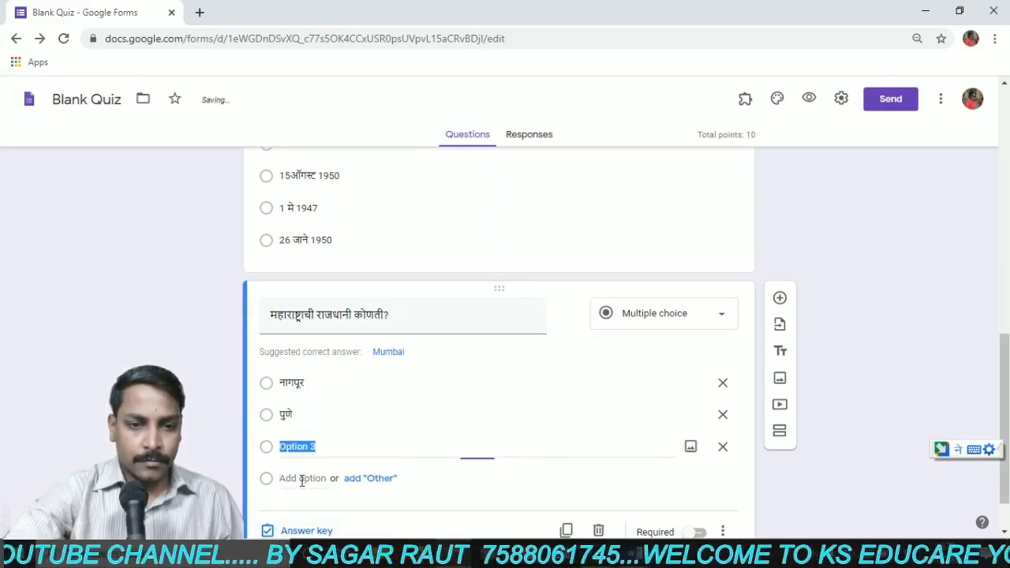
type("mu")
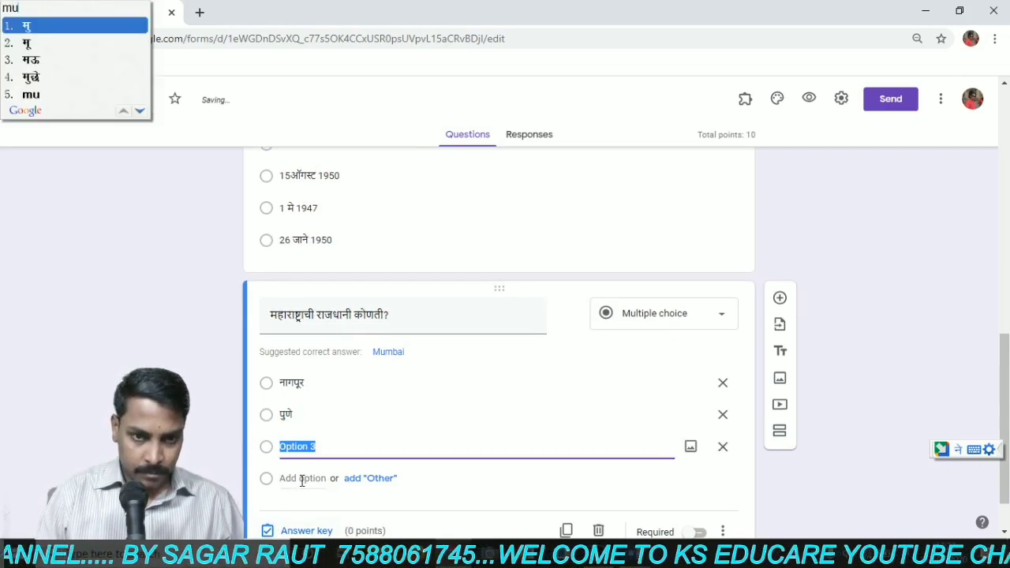
type("mbai")
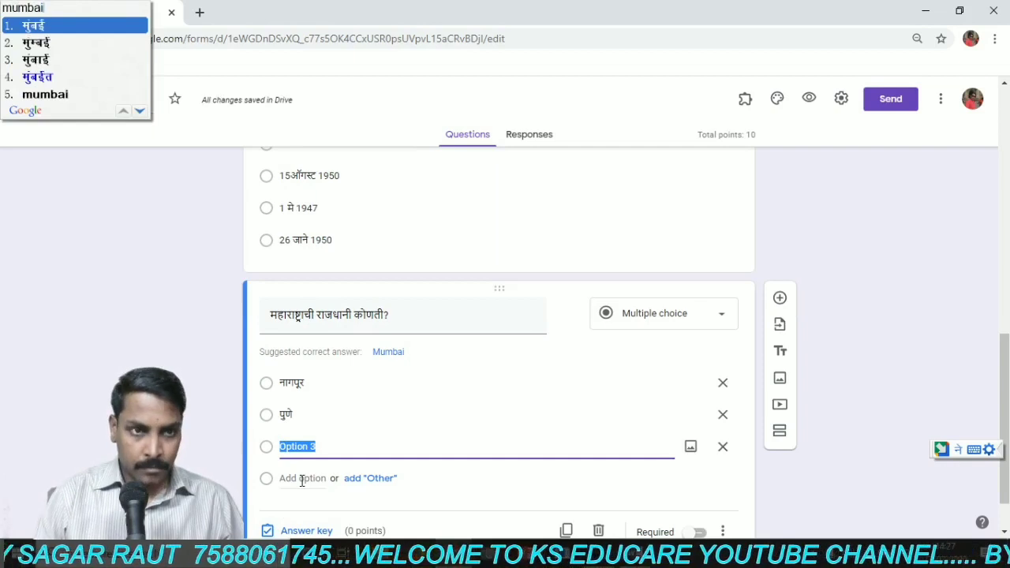
key("space")
Add "माहित नाही" as the fourth answer option of the capital question
left_click(301, 479)
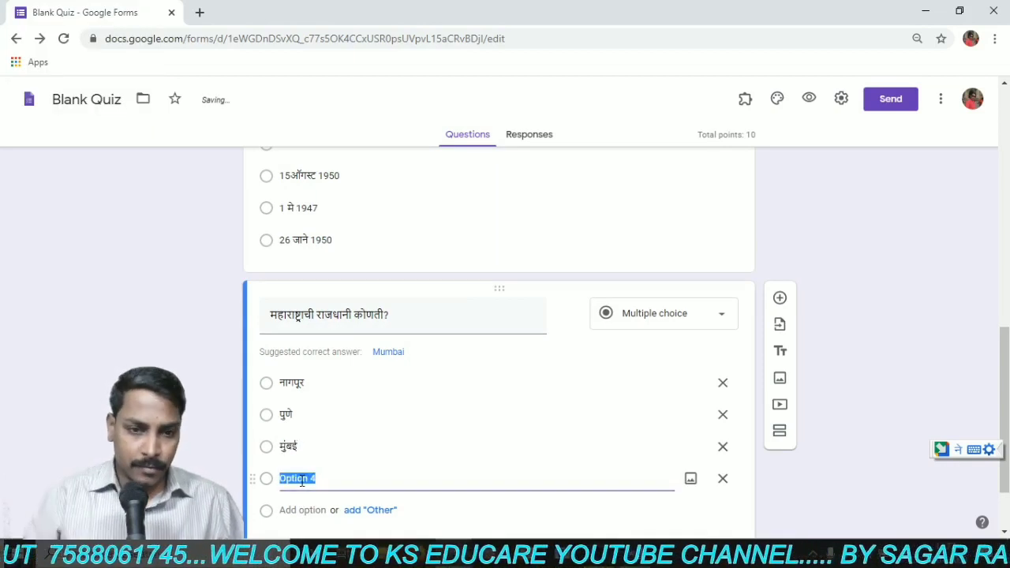
type("mahiti")
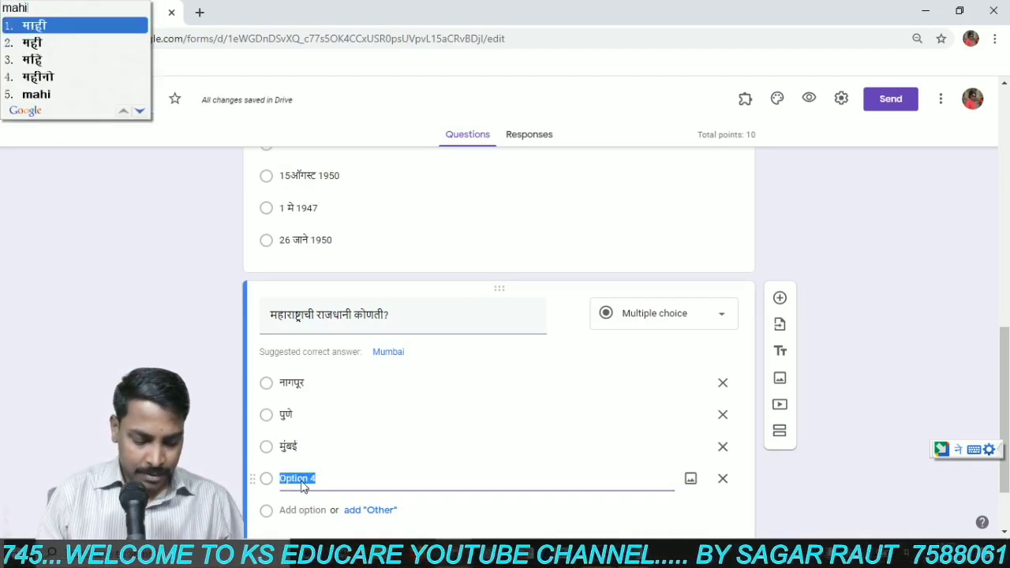
key("space")
type("nahi")
key("space")
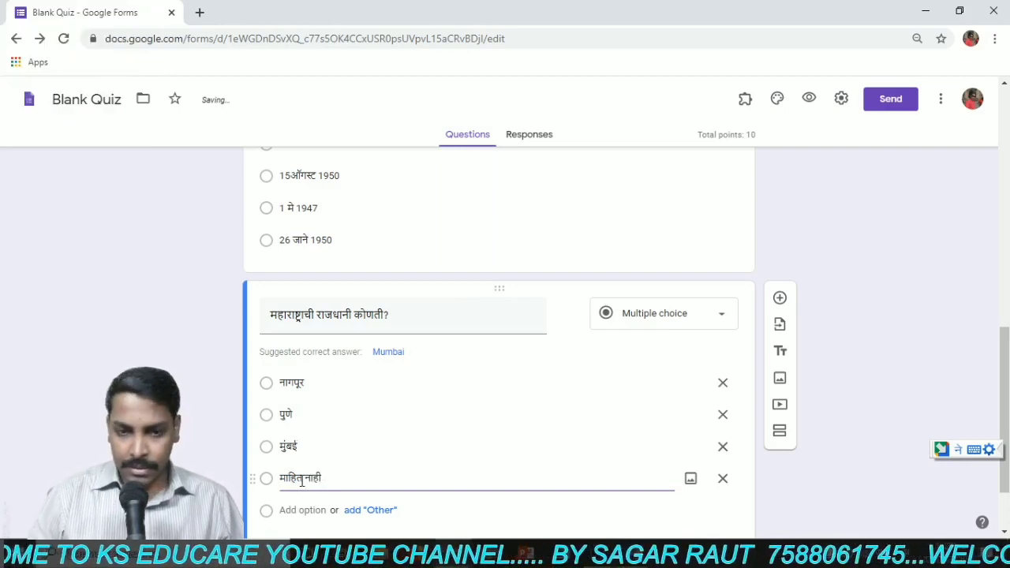
left_click(434, 424)
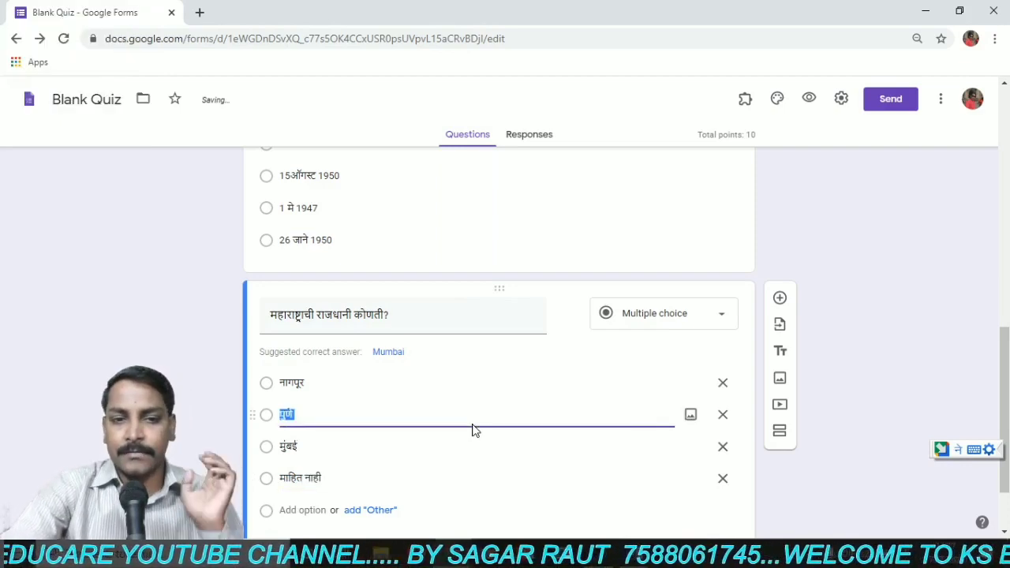
Set the capital question's answer key to "मुंबई" worth 10 points
scroll(548, 426, "down", 1)
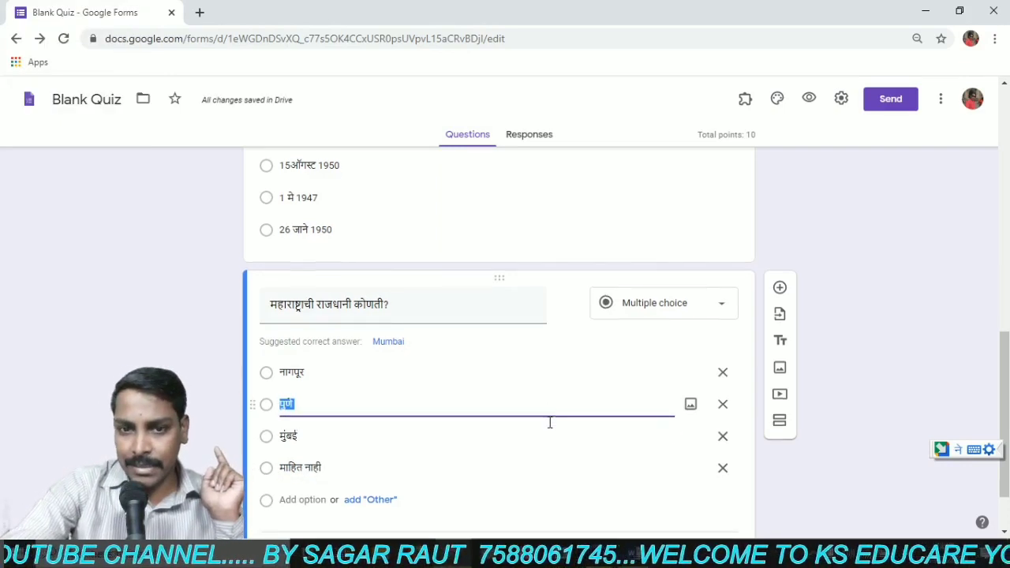
left_click(325, 473)
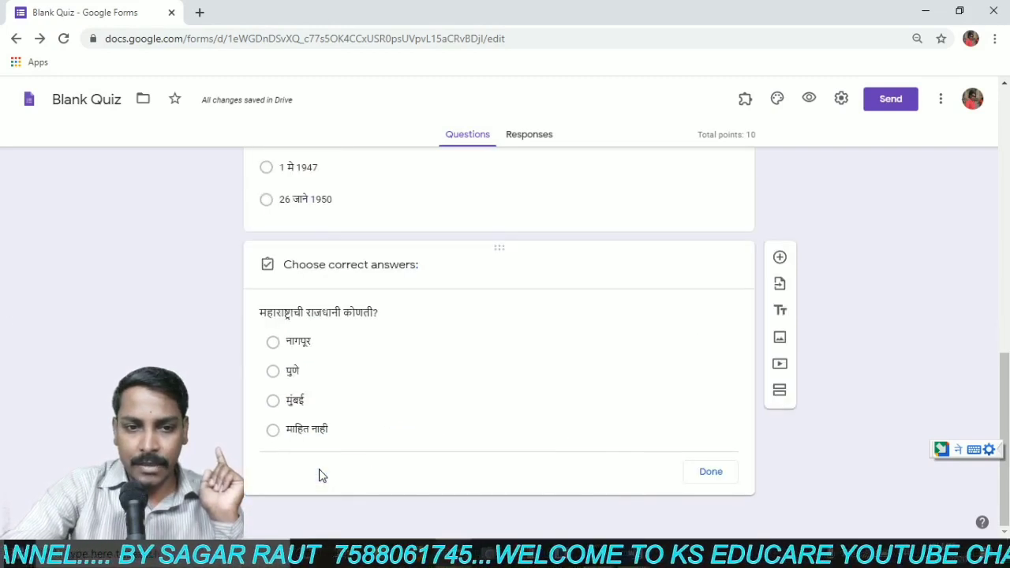
left_click(272, 373)
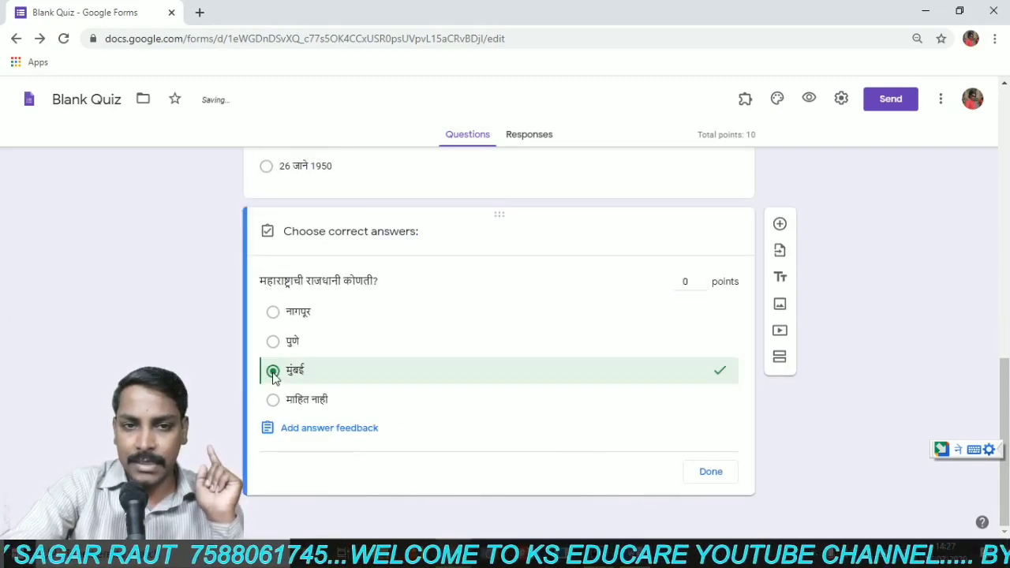
left_click(702, 281)
left_click(702, 281)
left_click(701, 281)
left_click(702, 280)
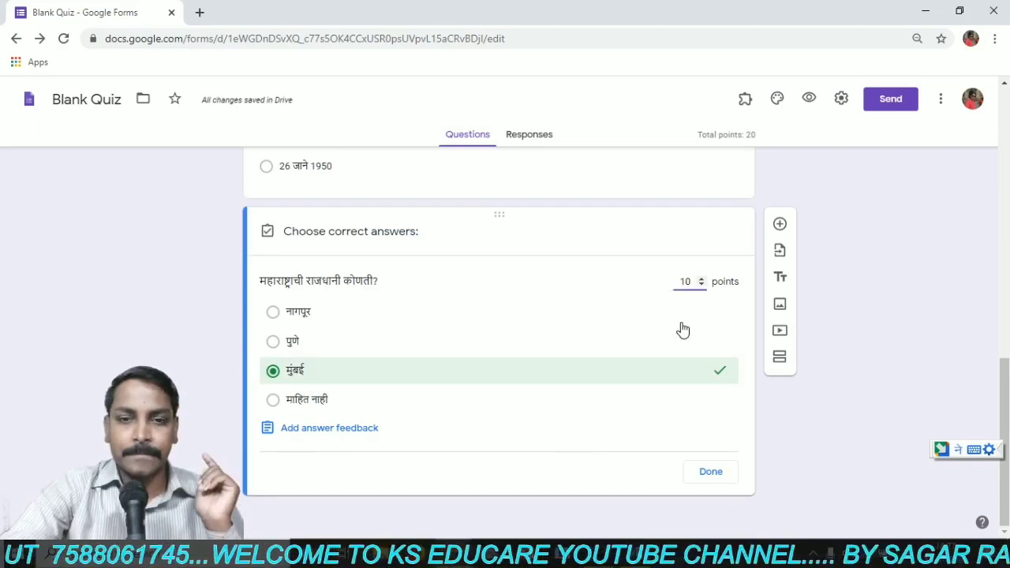
left_click(711, 472)
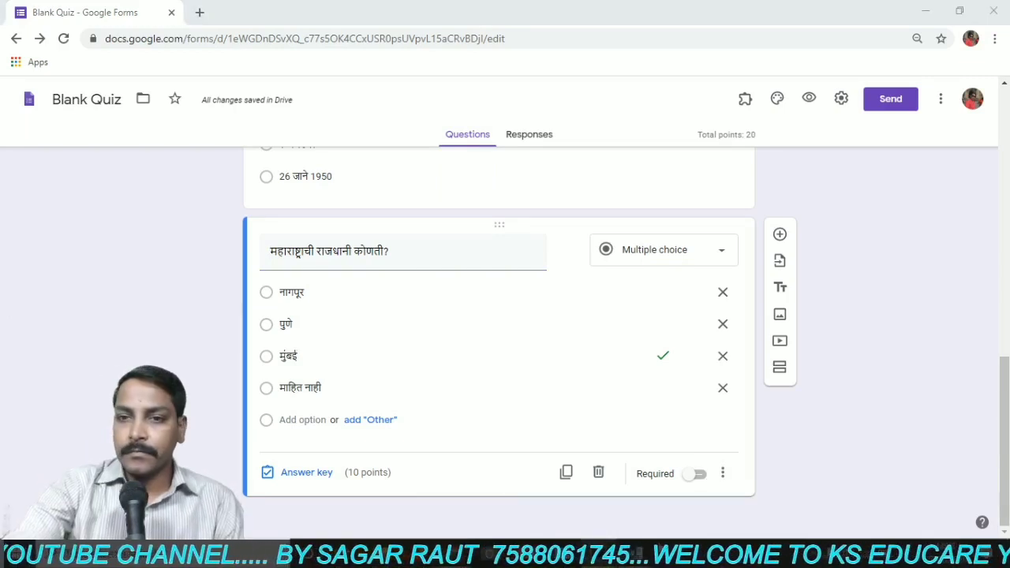
Start inserting an image below the form's title and description, and browse the computer's Desktop for a file to upload
scroll(287, 435, "up", 10)
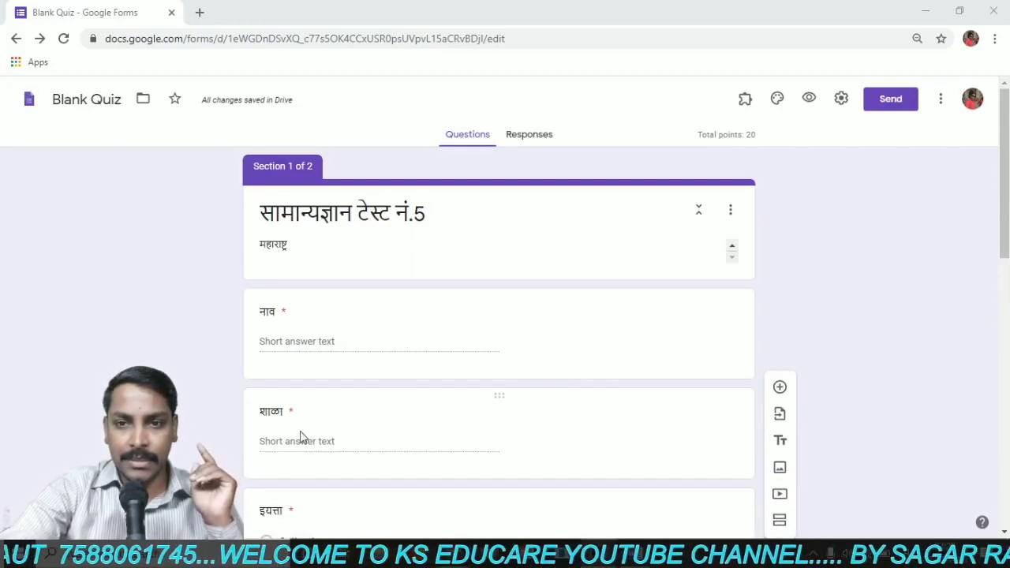
left_click(741, 220)
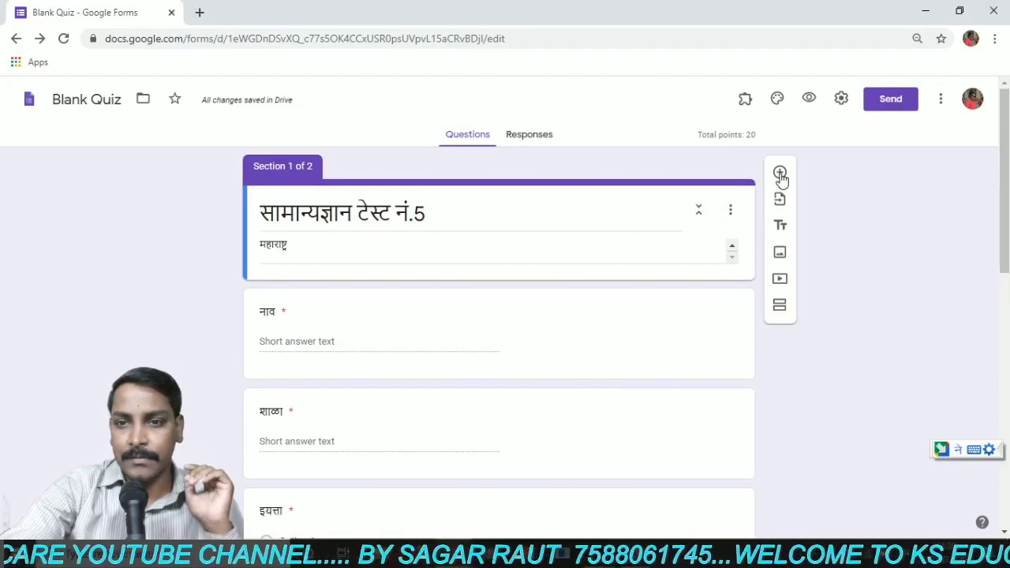
left_click(779, 253)
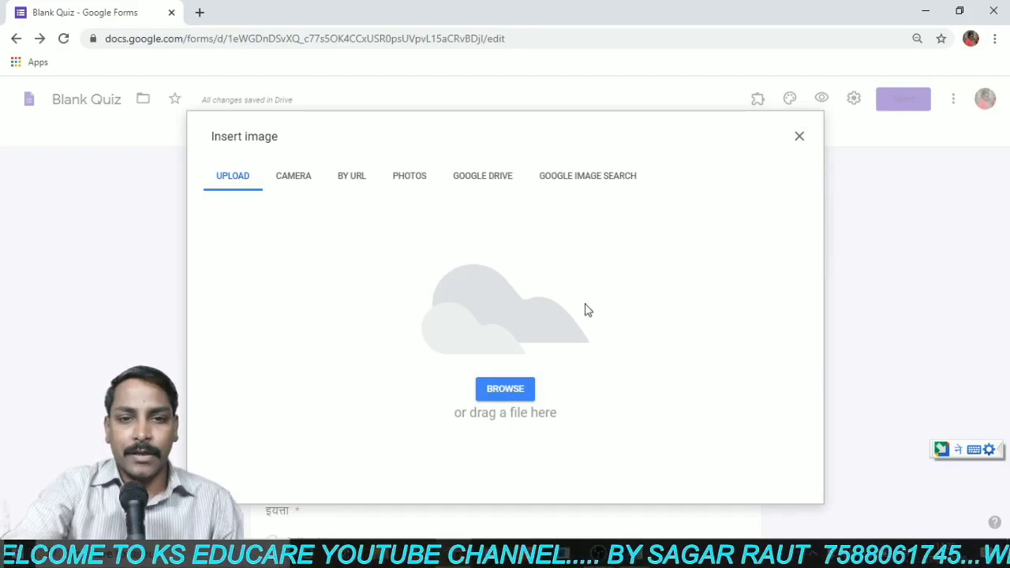
left_click(504, 389)
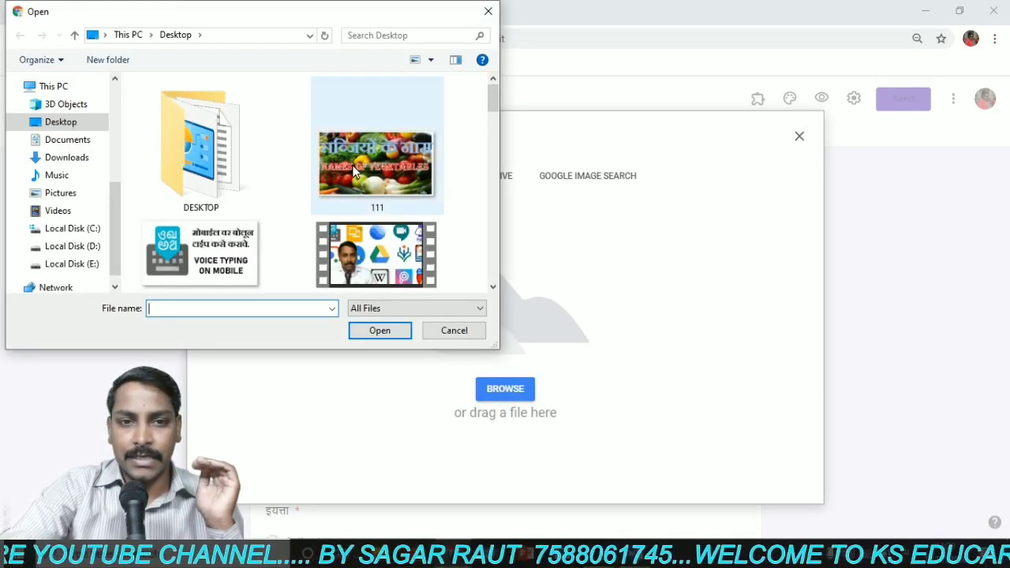
scroll(354, 173, "down", 6)
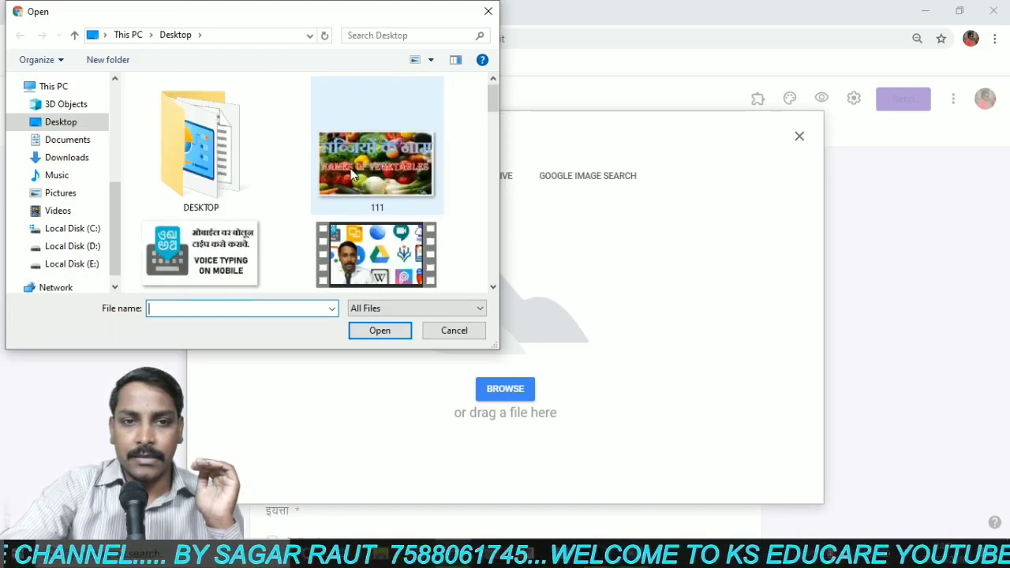
scroll(351, 171, "down", 12)
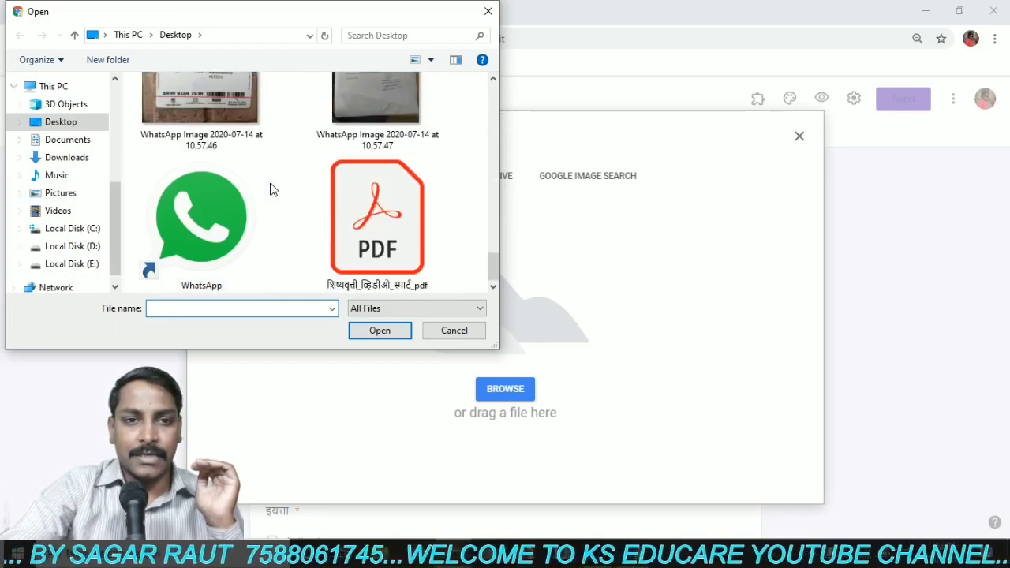
scroll(273, 189, "up", 12)
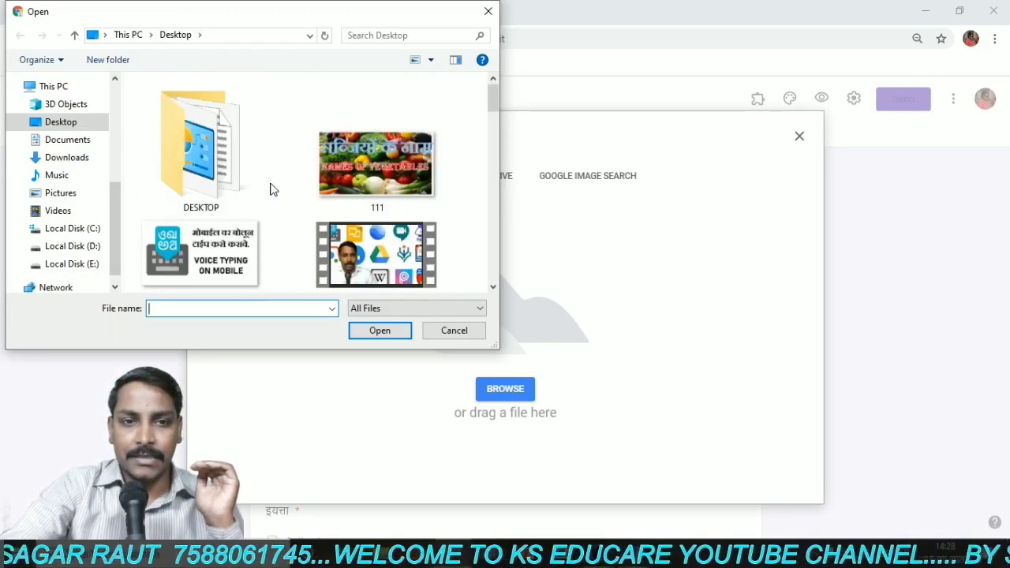
Insert the image map-of-maharashtra from the BACKGROUND IMAGES folder inside DESKTOP > PPT
left_click(68, 124)
double_click(225, 158)
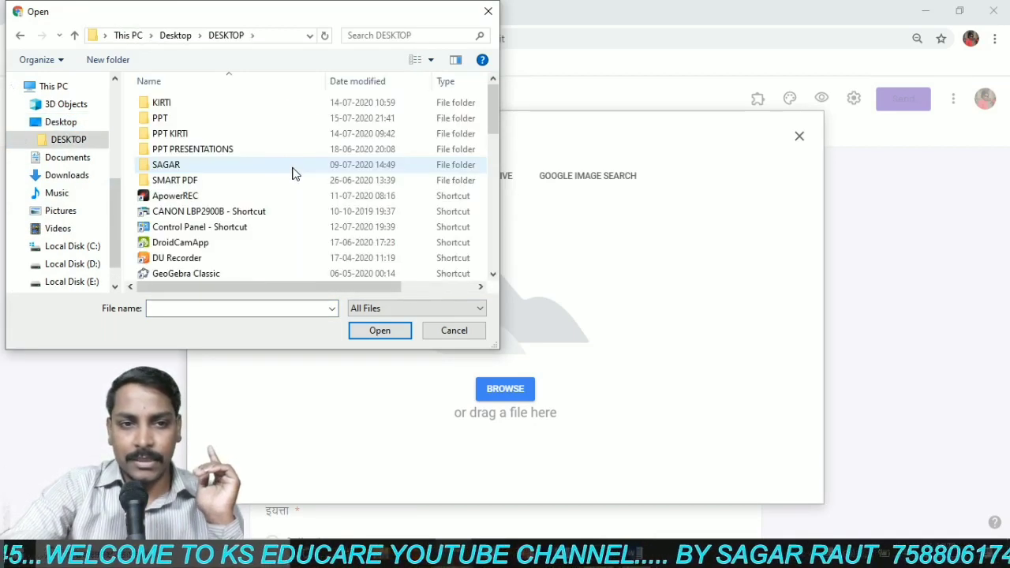
double_click(205, 120)
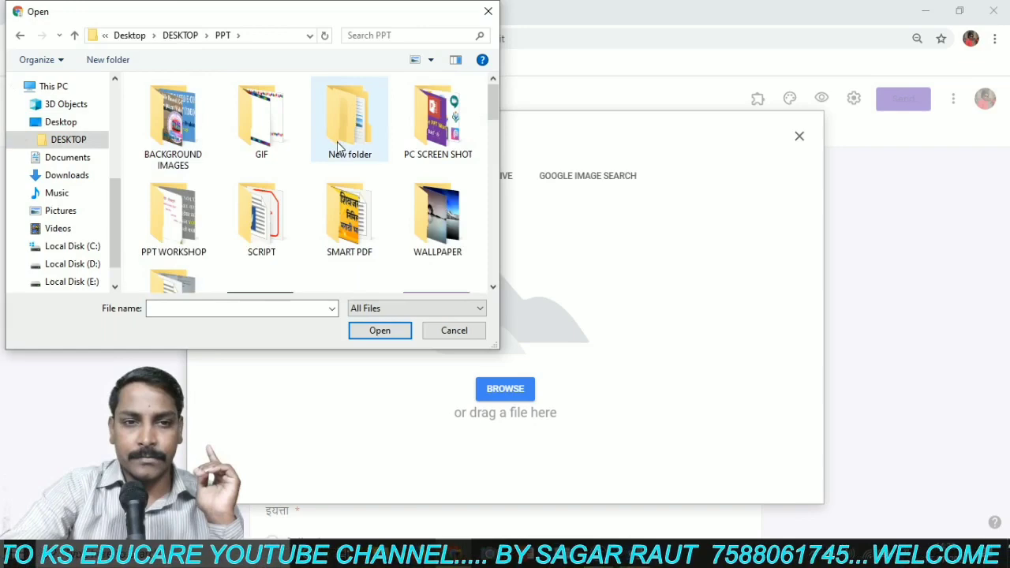
double_click(187, 132)
scroll(289, 138, "down", 3)
scroll(289, 135, "down", 12)
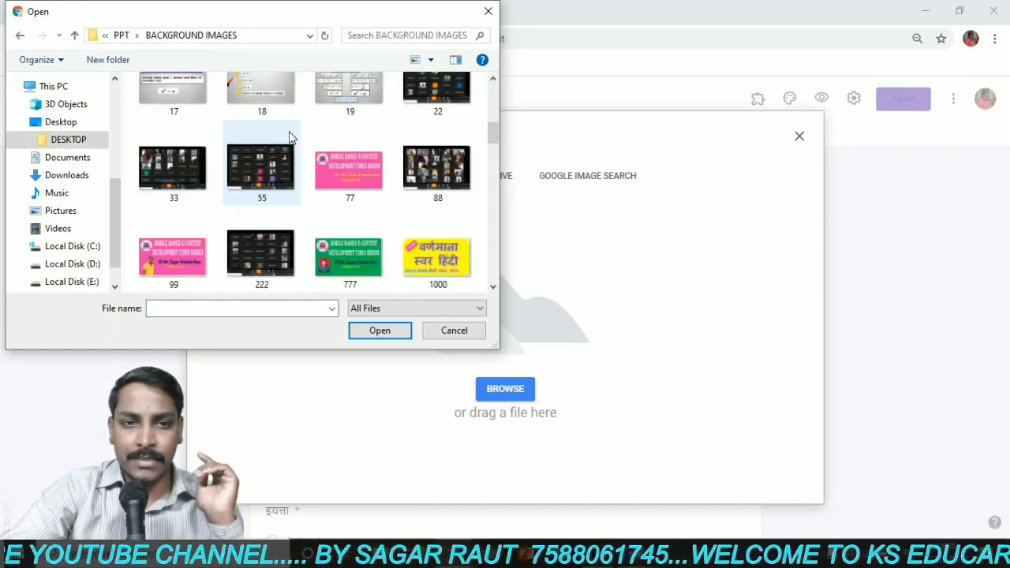
scroll(289, 136, "down", 5)
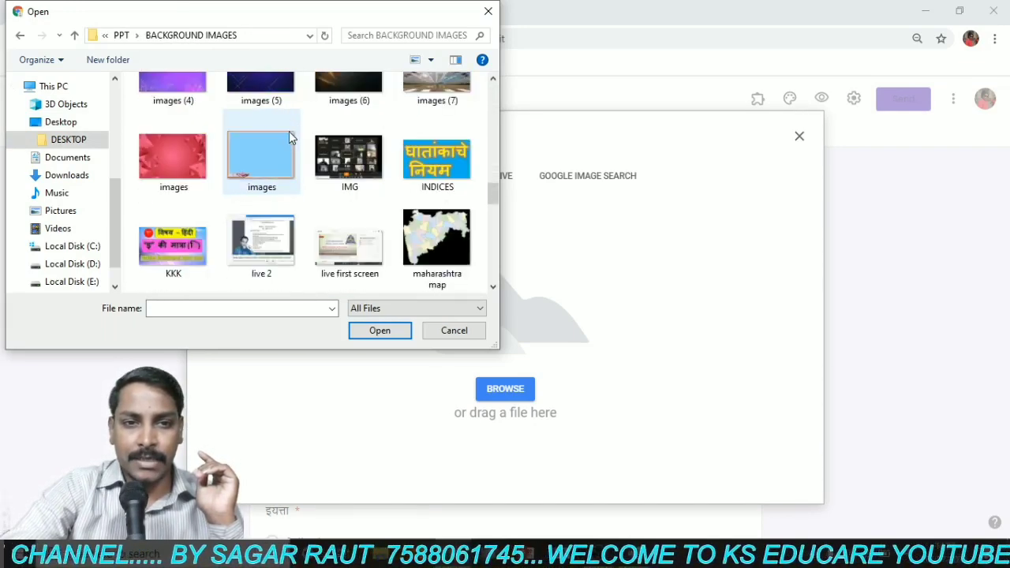
left_click(261, 227)
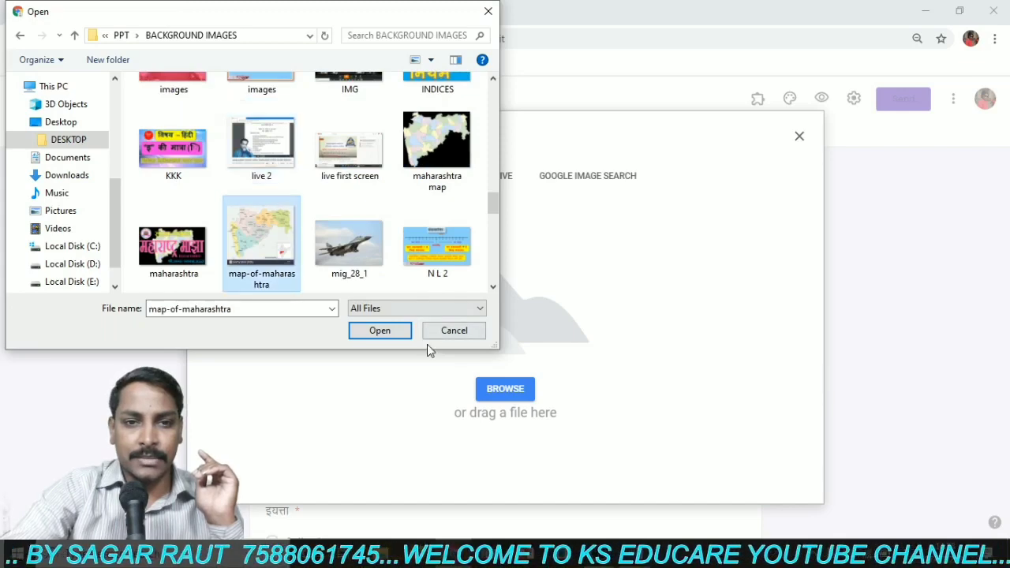
left_click(401, 333)
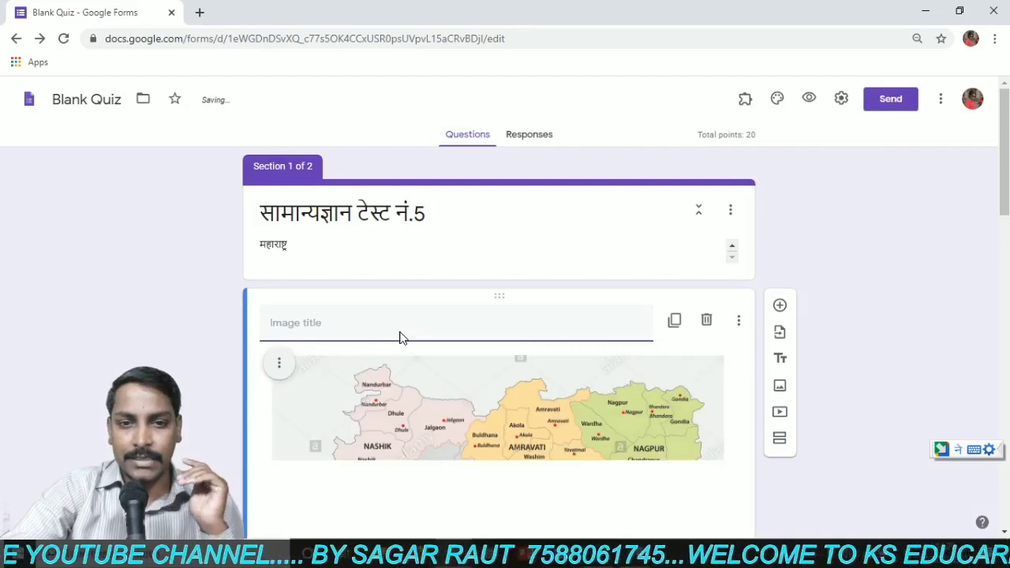
Examine the inserted Maharashtra map from top to bottom and the extra options of its image block
scroll(427, 322, "down", 5)
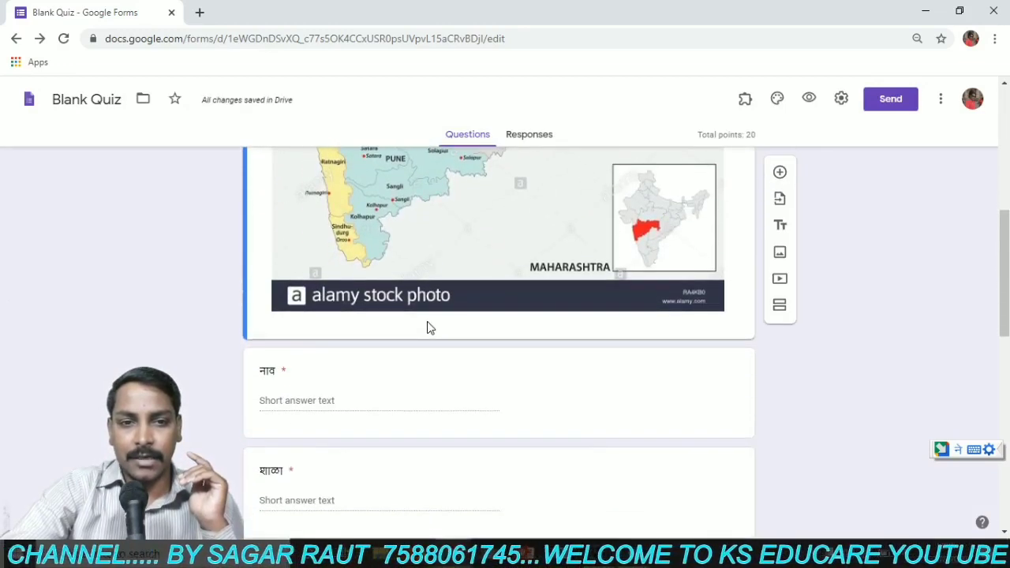
scroll(427, 324, "up", 5)
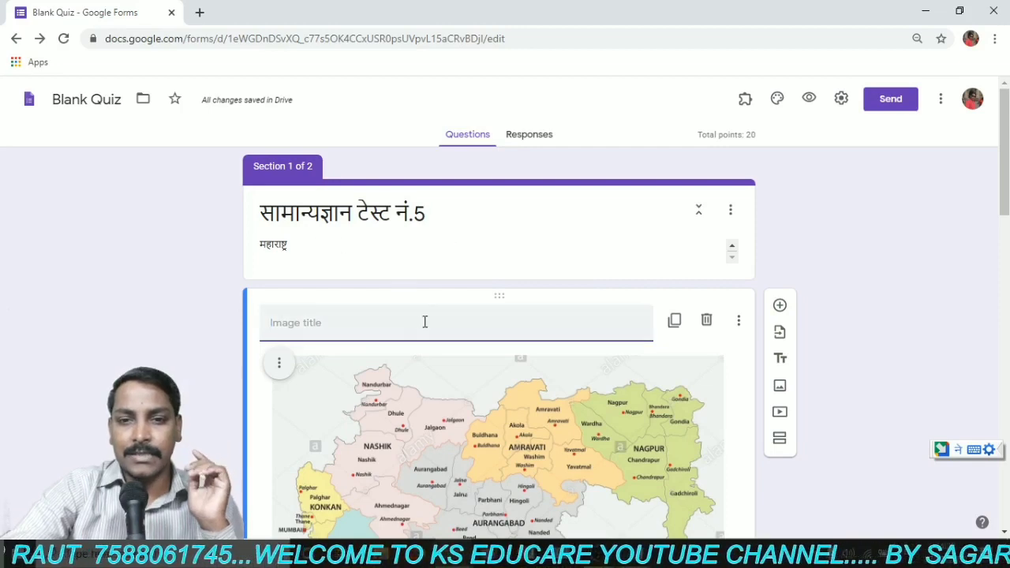
scroll(430, 328, "down", 3)
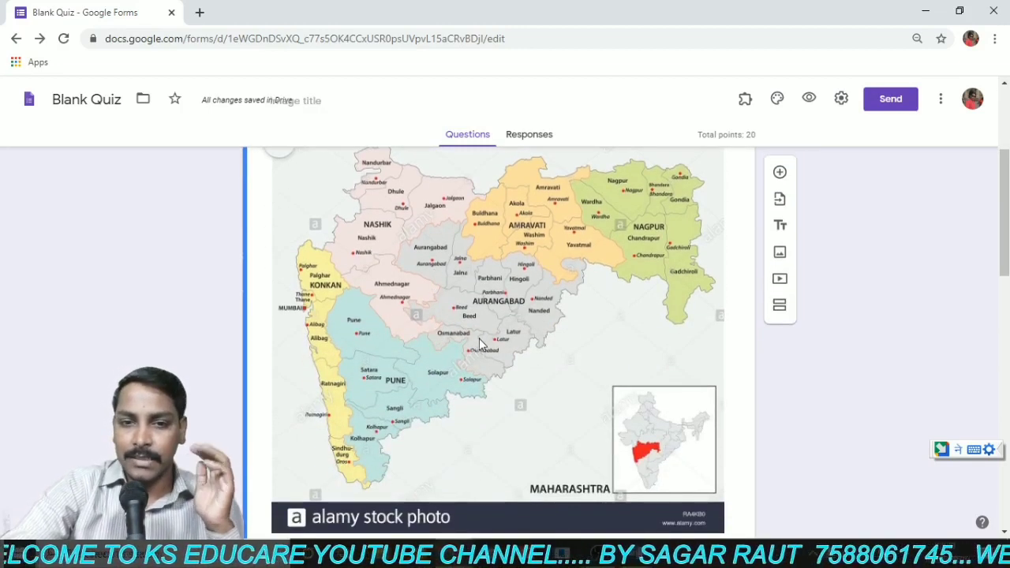
scroll(480, 345, "down", 2)
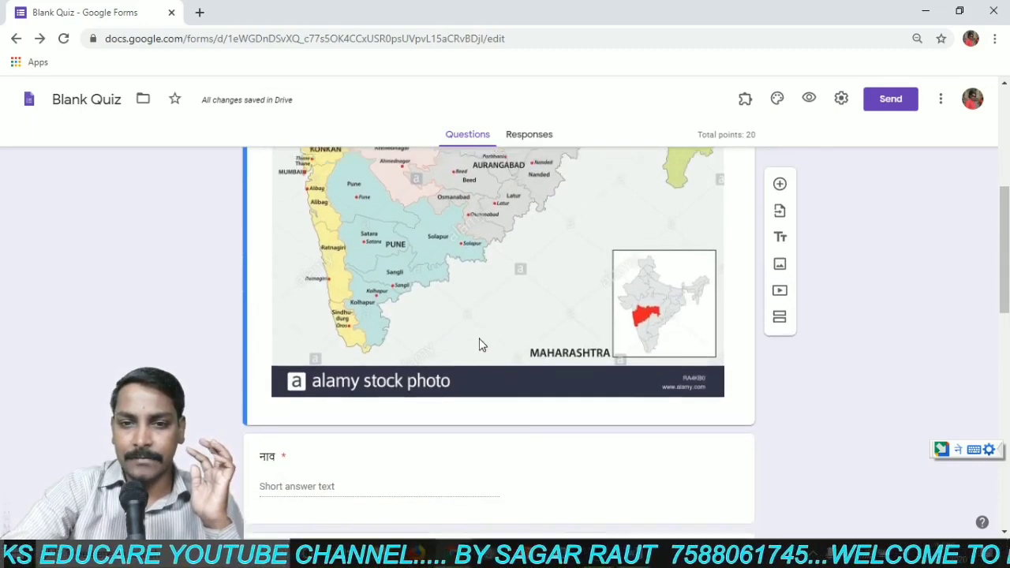
scroll(479, 345, "up", 4)
scroll(479, 344, "up", 1)
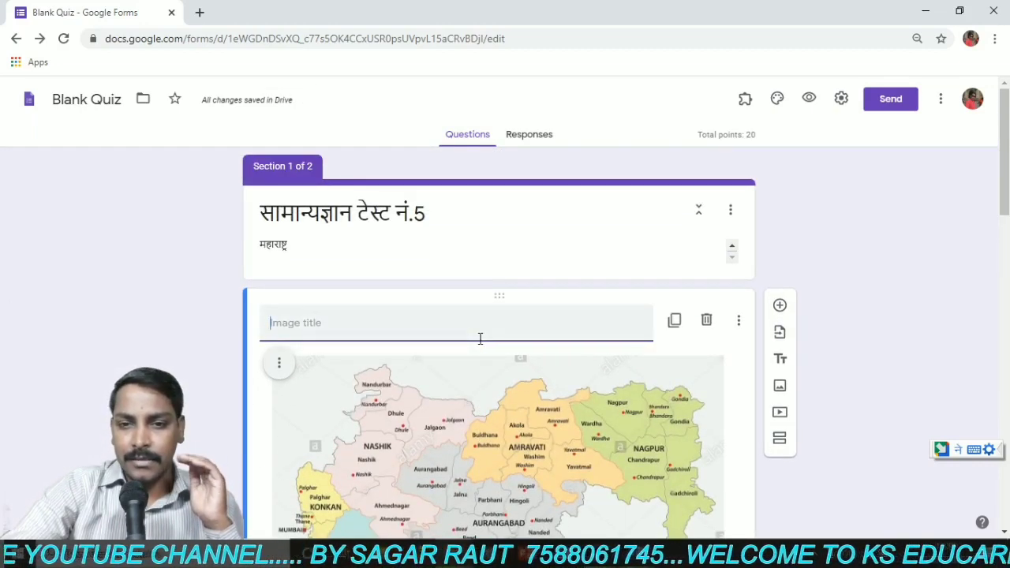
left_click(739, 323)
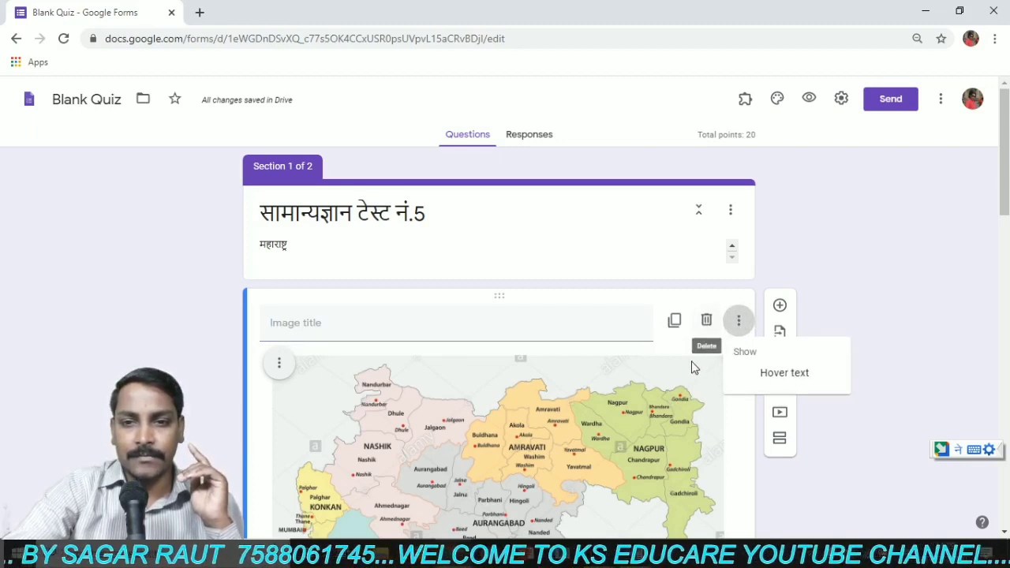
left_click(856, 300)
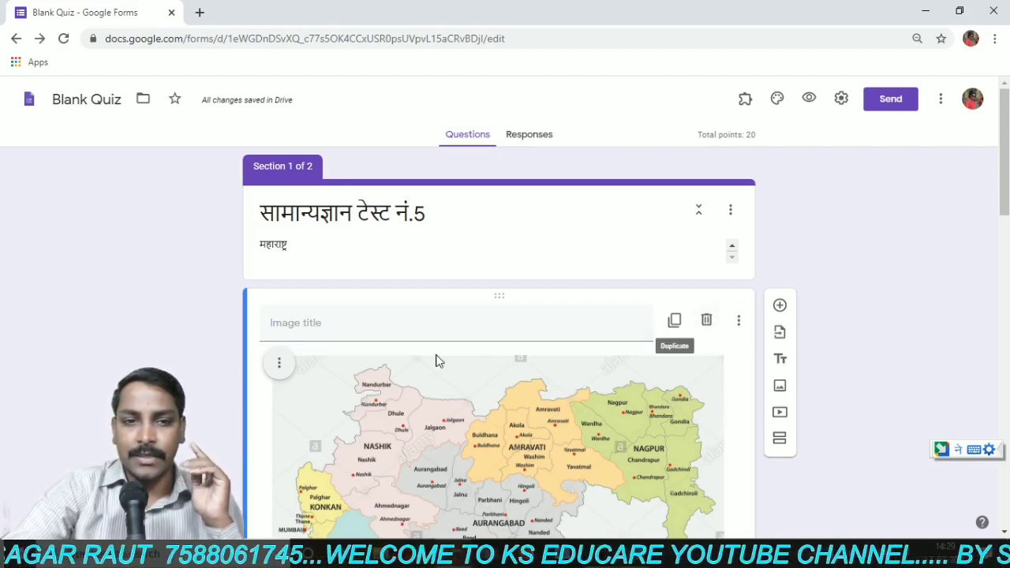
Title the map image "महाराष्ट्र राज्य नकाशा"
left_click(353, 330)
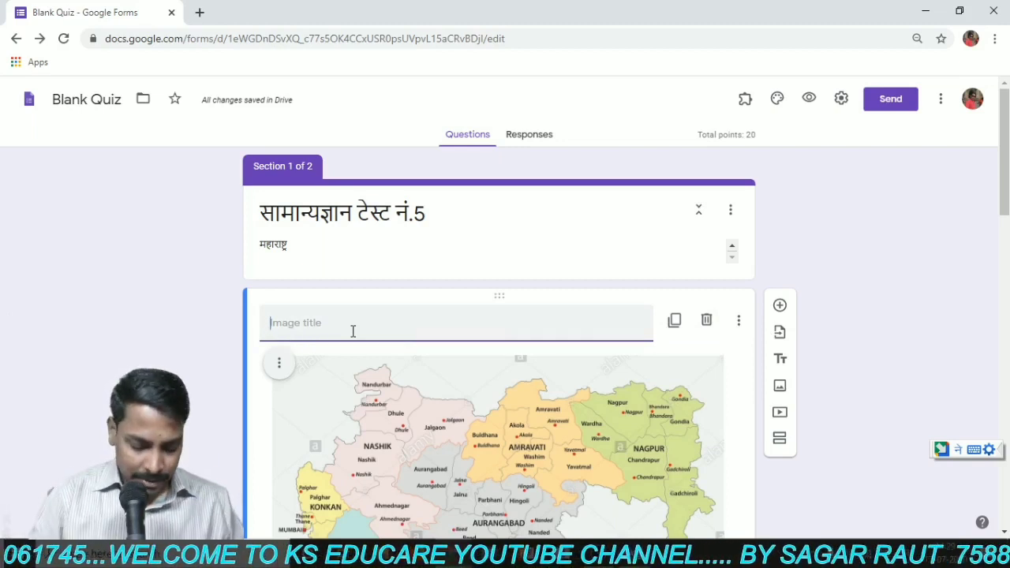
type("maharashtr")
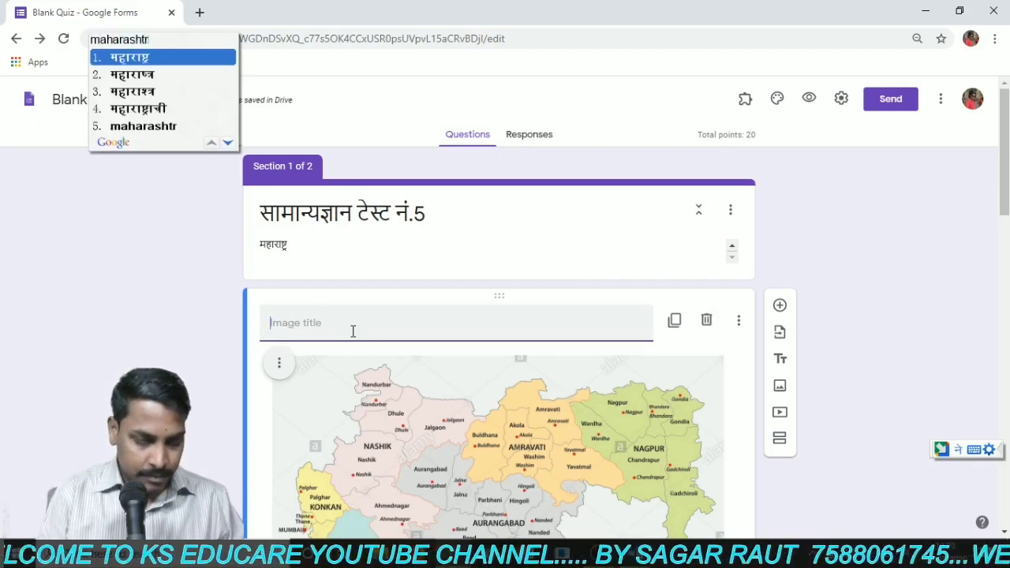
key("space")
type("ra")
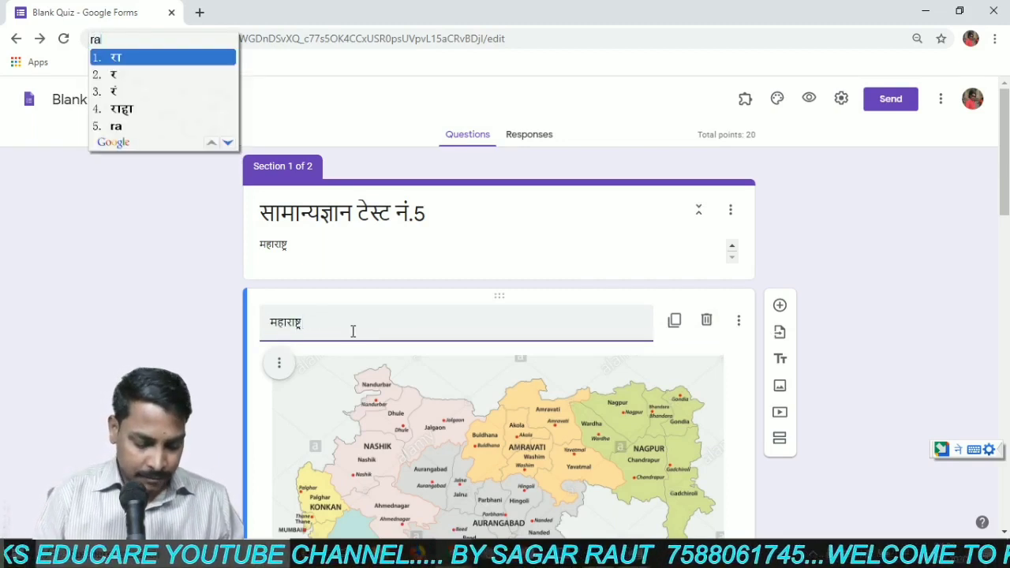
type("jya ")
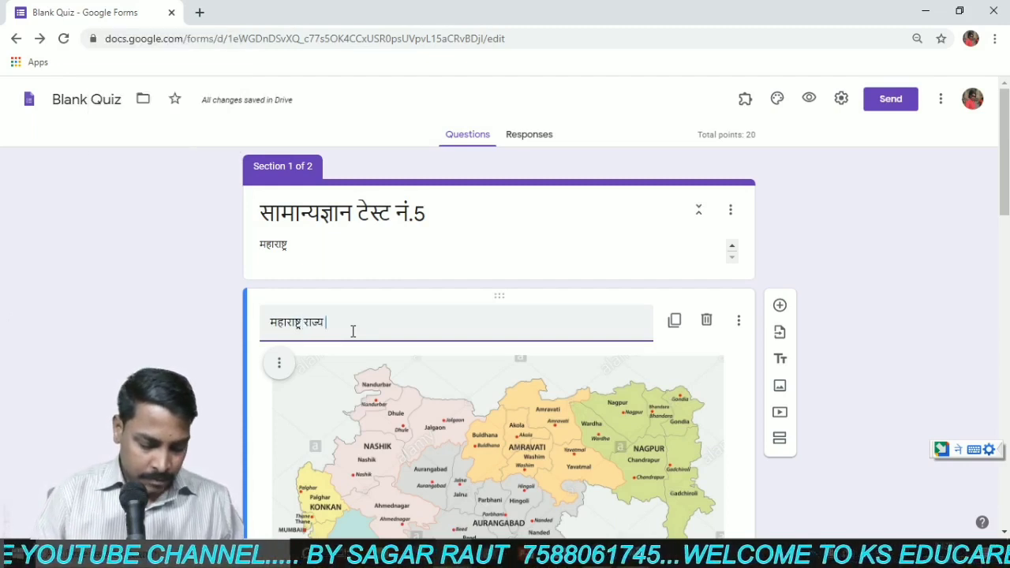
type("nakasha")
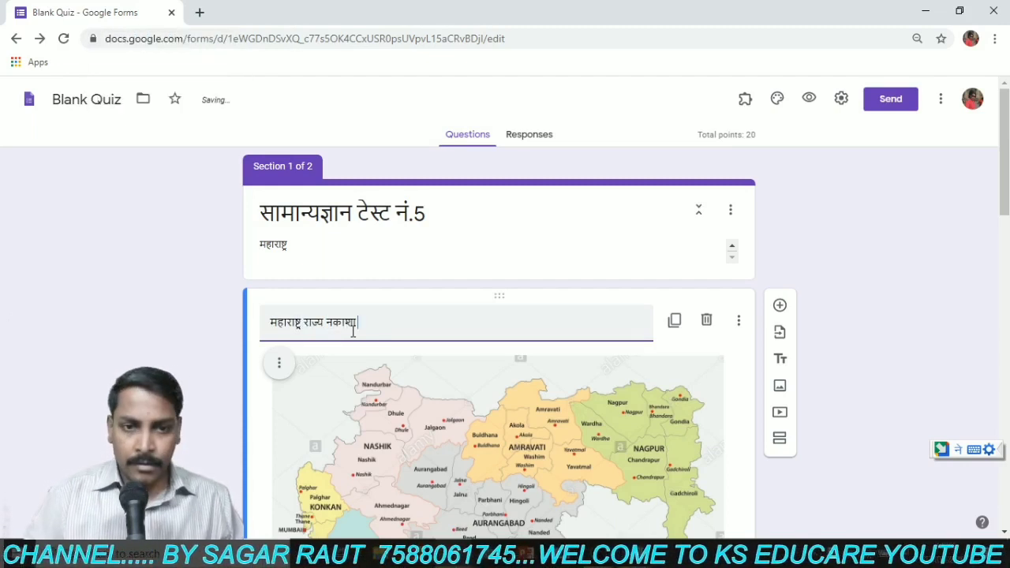
Review the quiz's sections and questions, and preview the form to examine its first section as participants see it
scroll(410, 304, "down", 5)
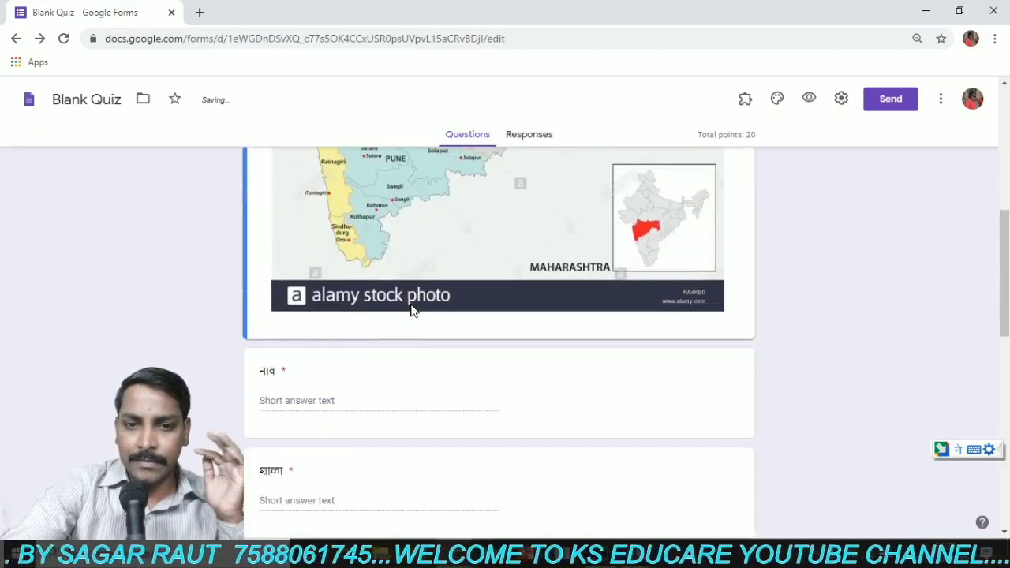
scroll(410, 307, "down", 8)
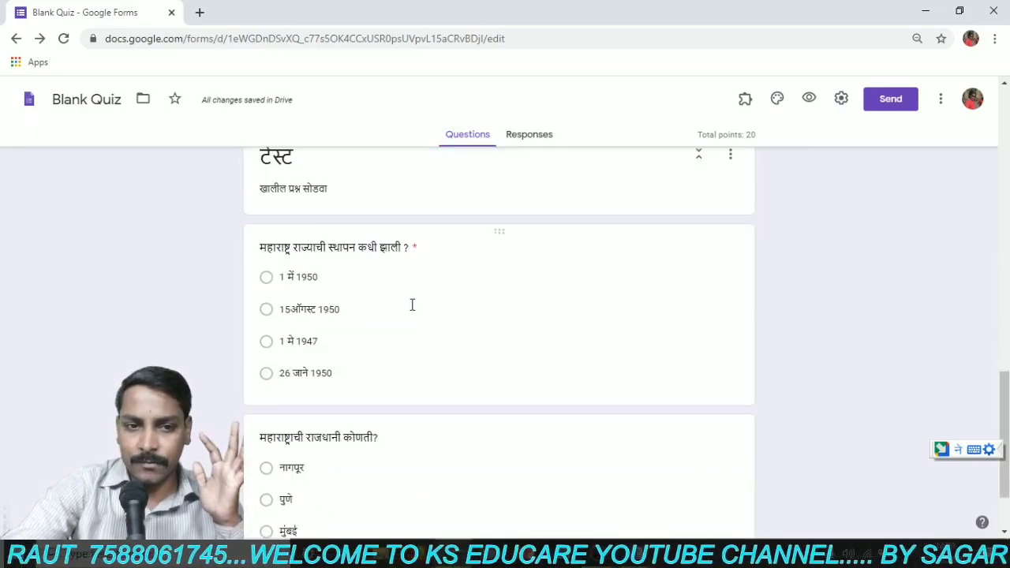
scroll(411, 310, "down", 2)
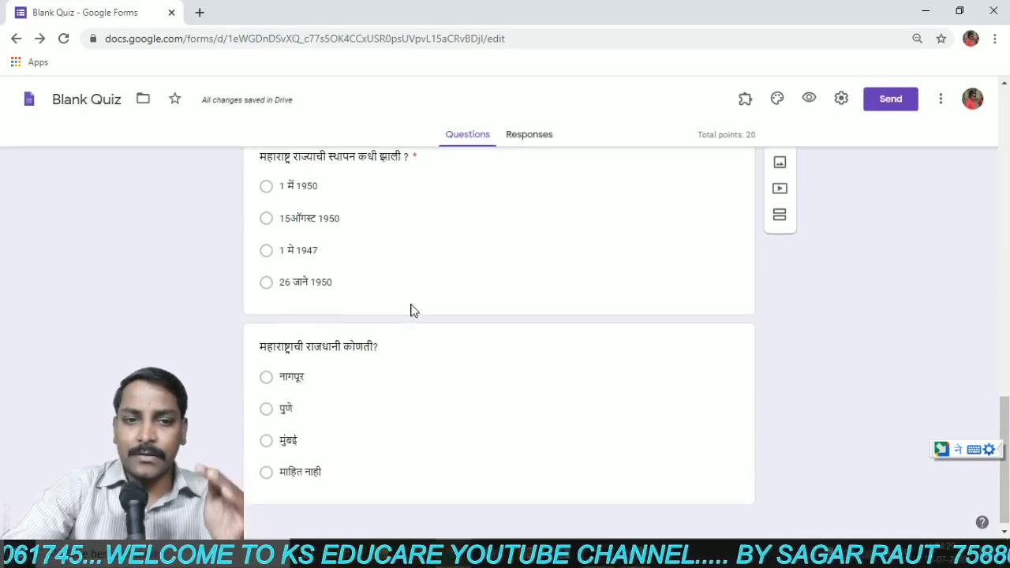
scroll(410, 310, "up", 1)
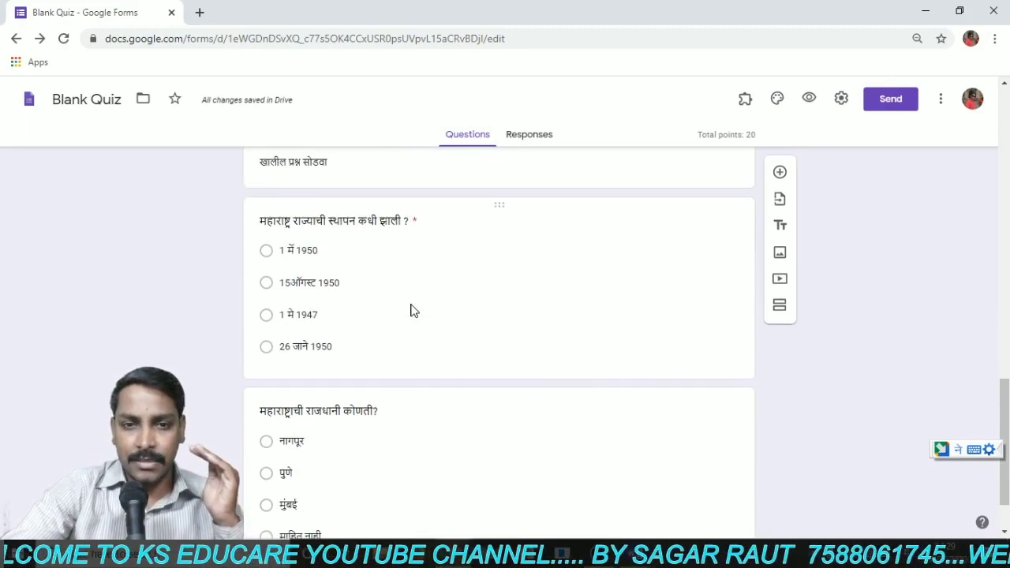
scroll(411, 311, "up", 1)
scroll(412, 307, "up", 1)
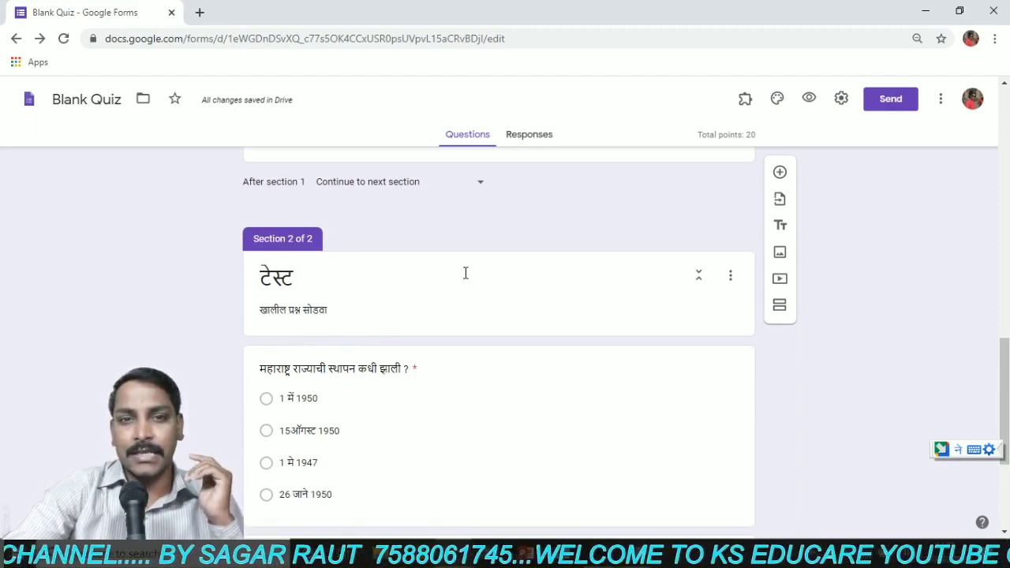
left_click(812, 101)
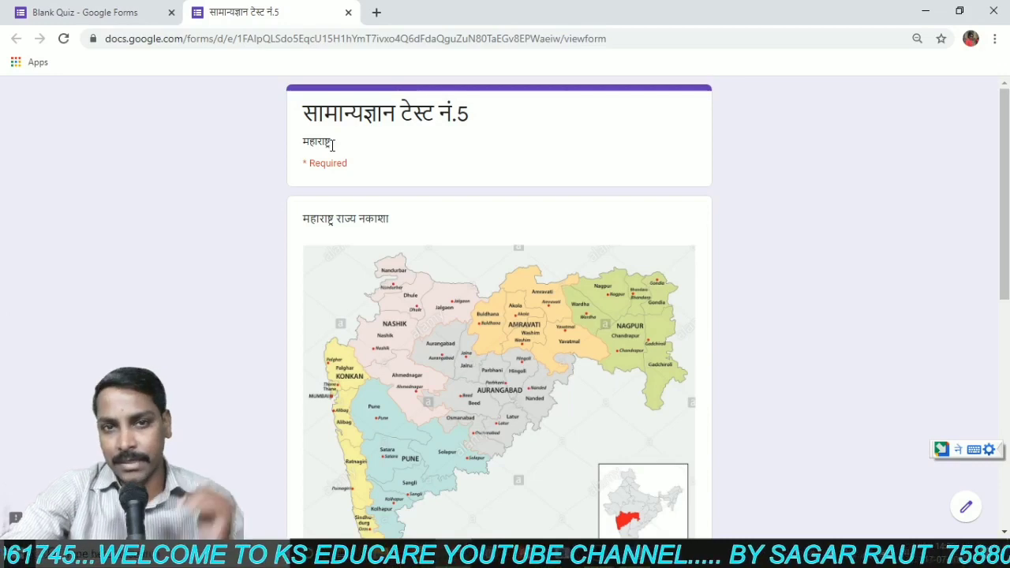
scroll(480, 226, "down", 4)
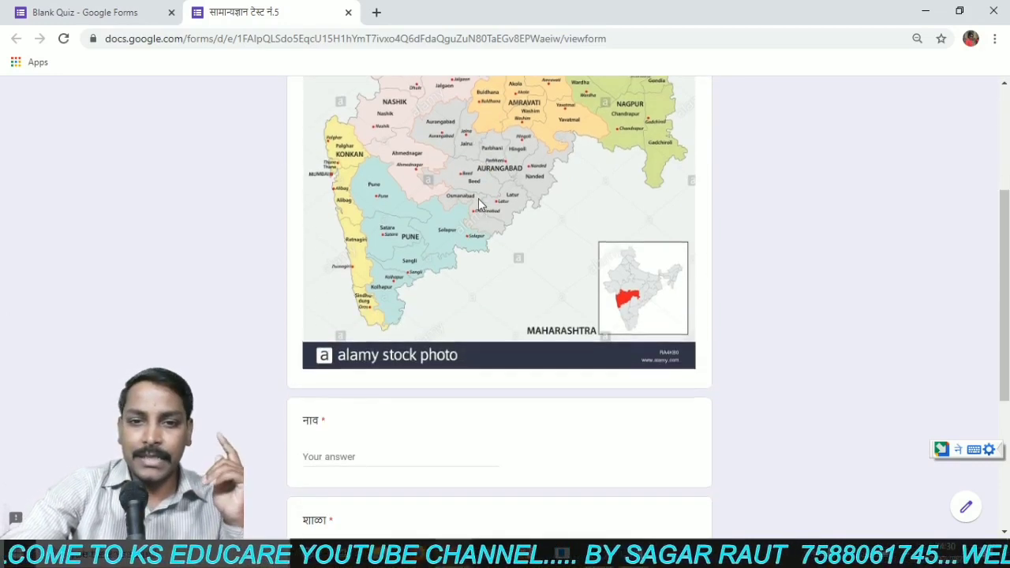
scroll(478, 199, "down", 3)
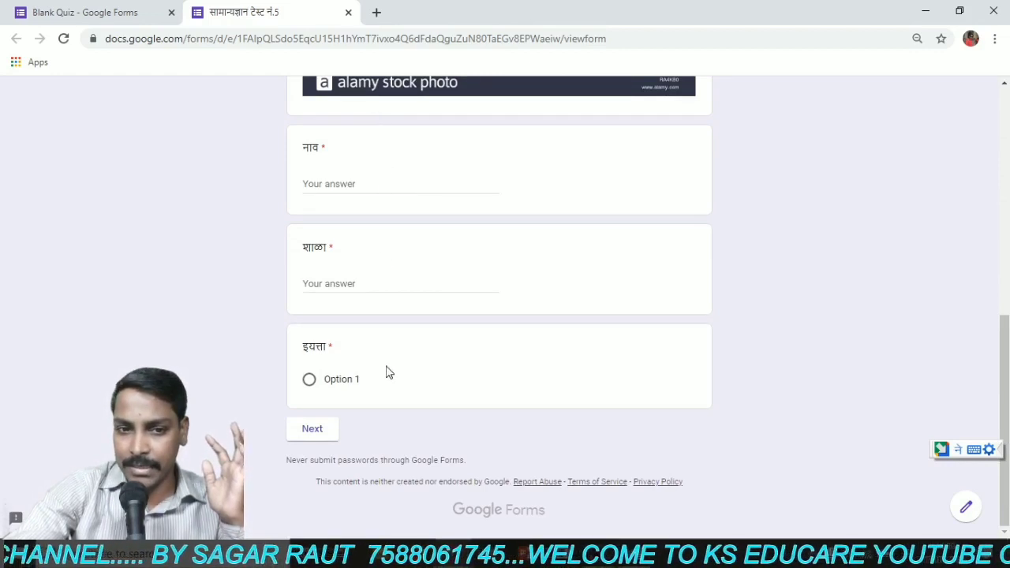
Fill in both नाव and शाळा with "स", choose Option 1 for इयत्ता, and continue to the test section
left_click(334, 184)
type("s")
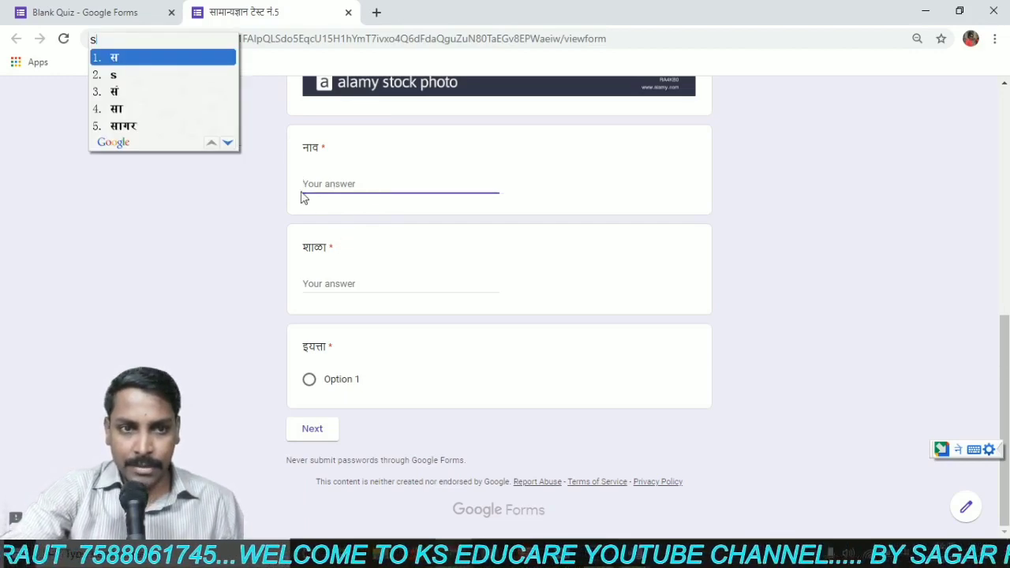
left_click(176, 55)
left_click(348, 285)
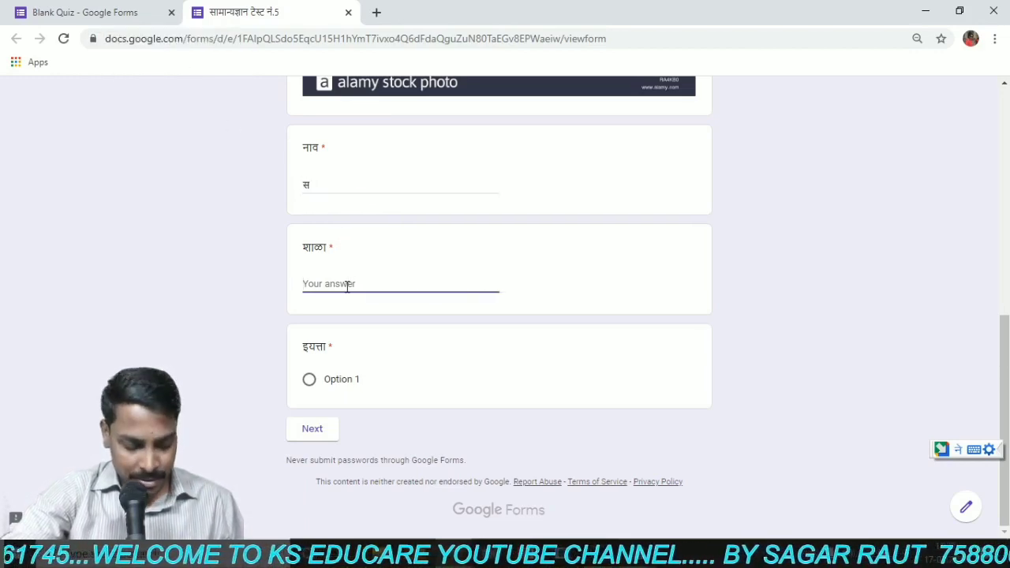
type("s")
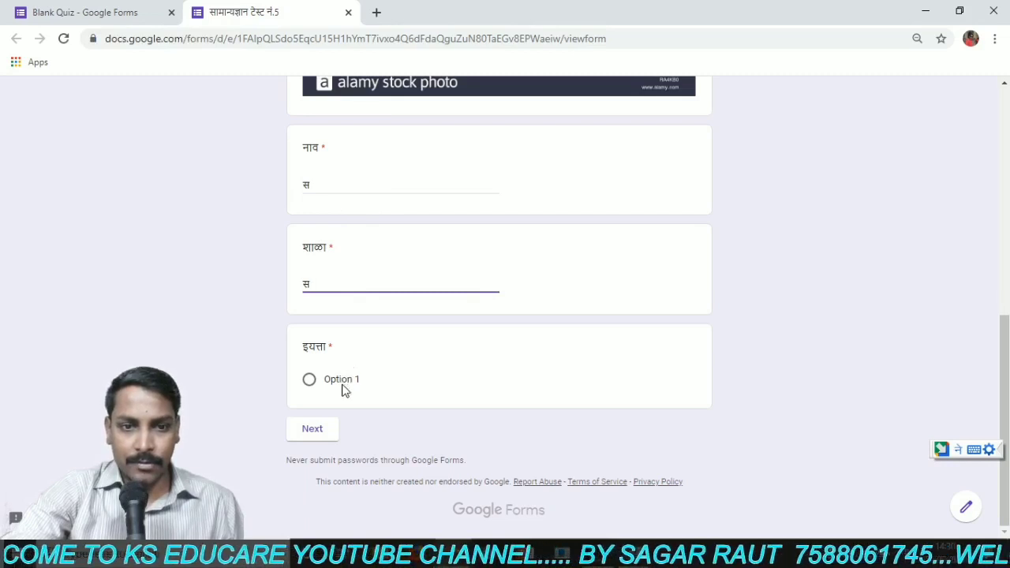
left_click(310, 381)
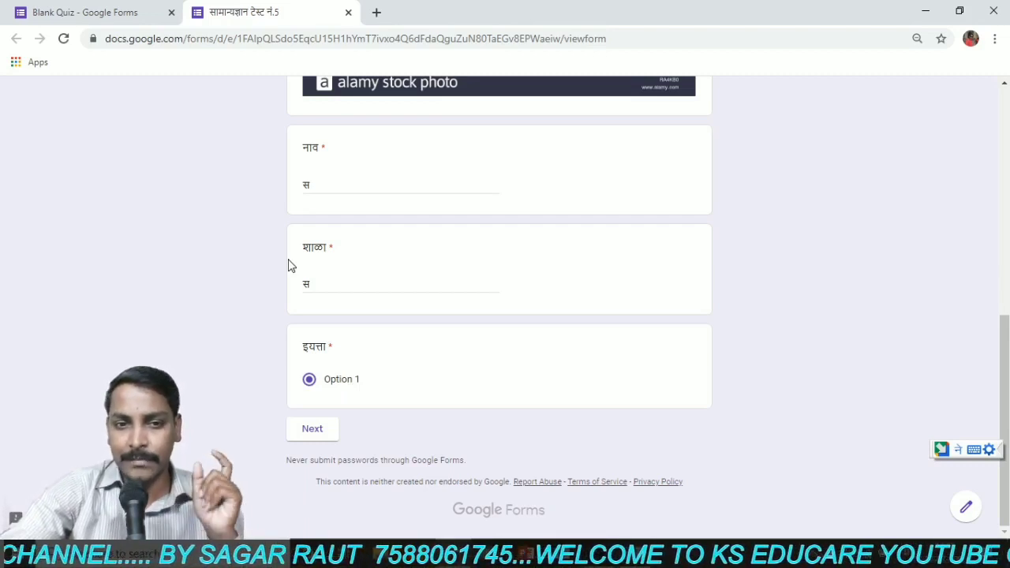
left_click(313, 428)
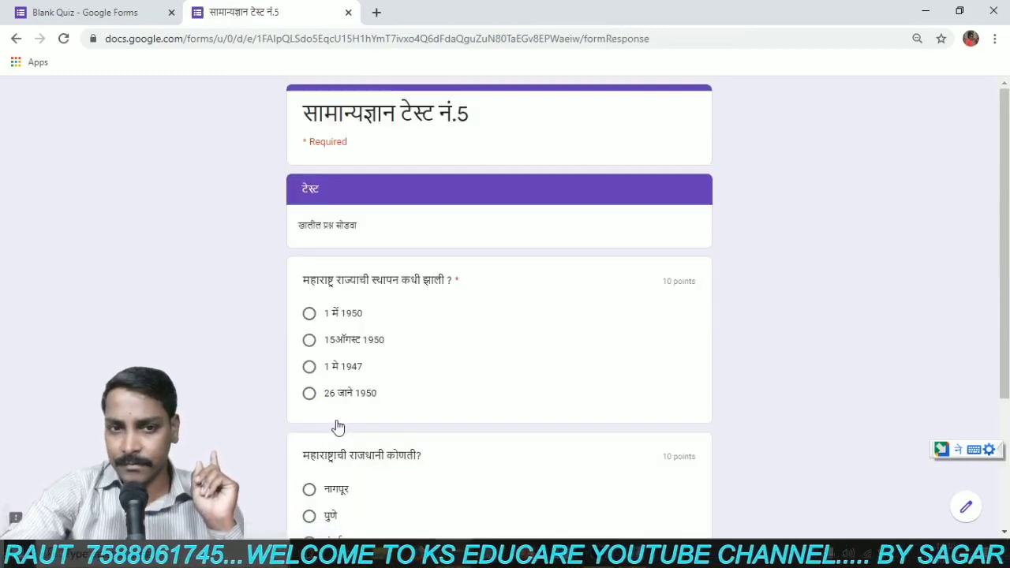
Answer the state's founding question with "1 में 1950" and the capital question with "पुणे", and submit the quiz
scroll(455, 295, "down", 3)
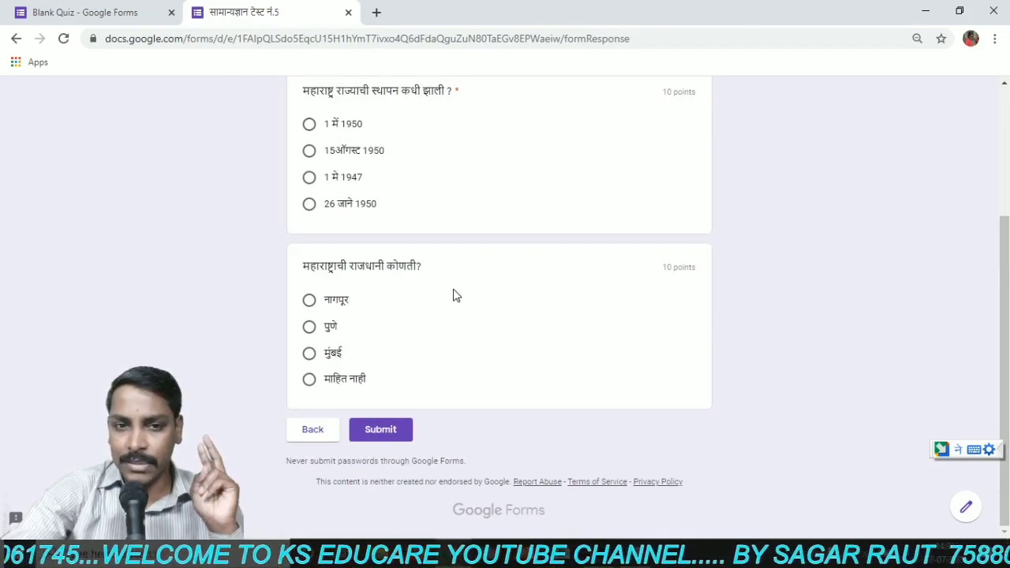
scroll(455, 296, "up", 3)
scroll(456, 295, "down", 1)
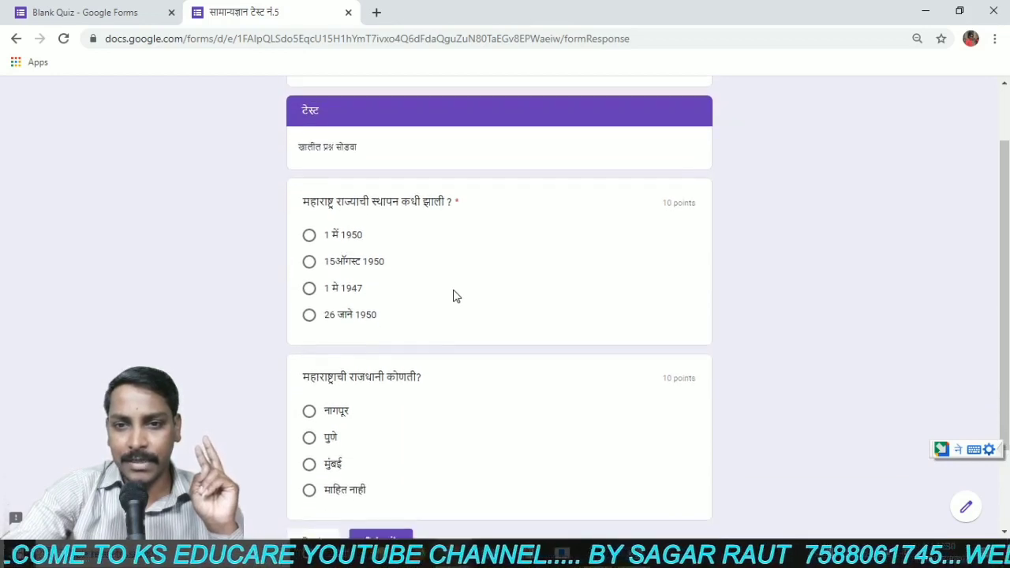
scroll(455, 296, "down", 2)
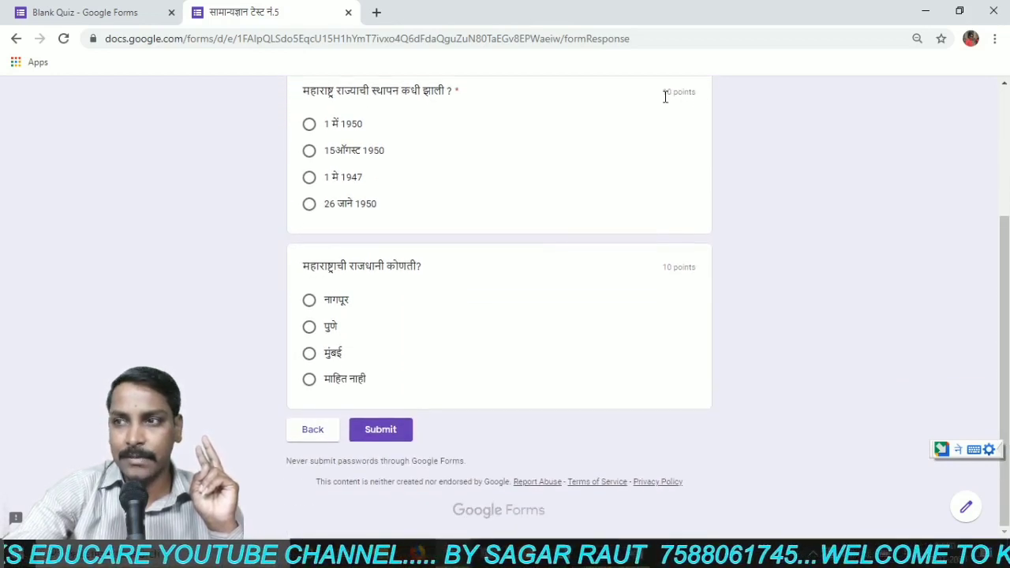
left_click_drag(665, 93, 690, 92)
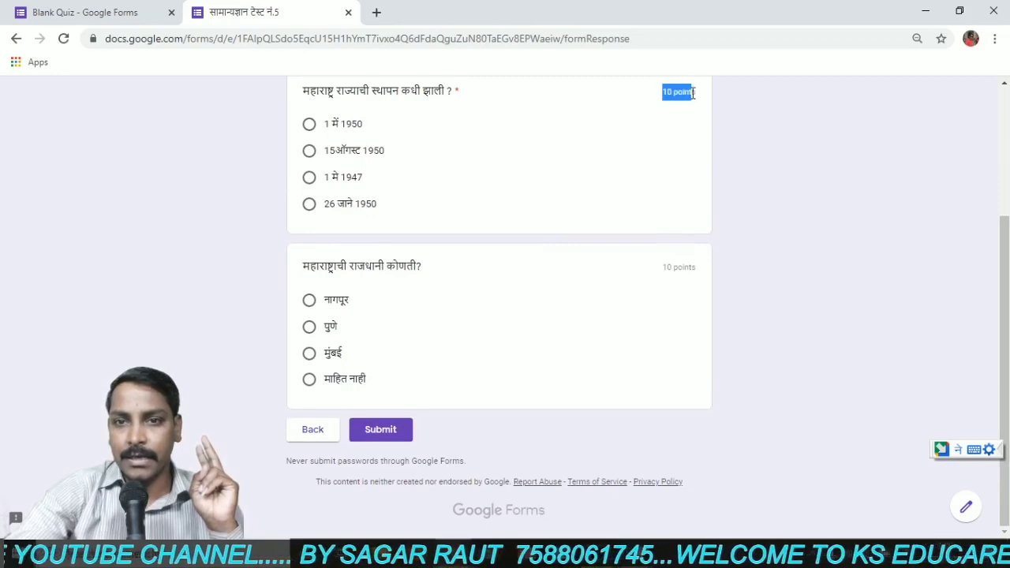
left_click_drag(662, 267, 690, 267)
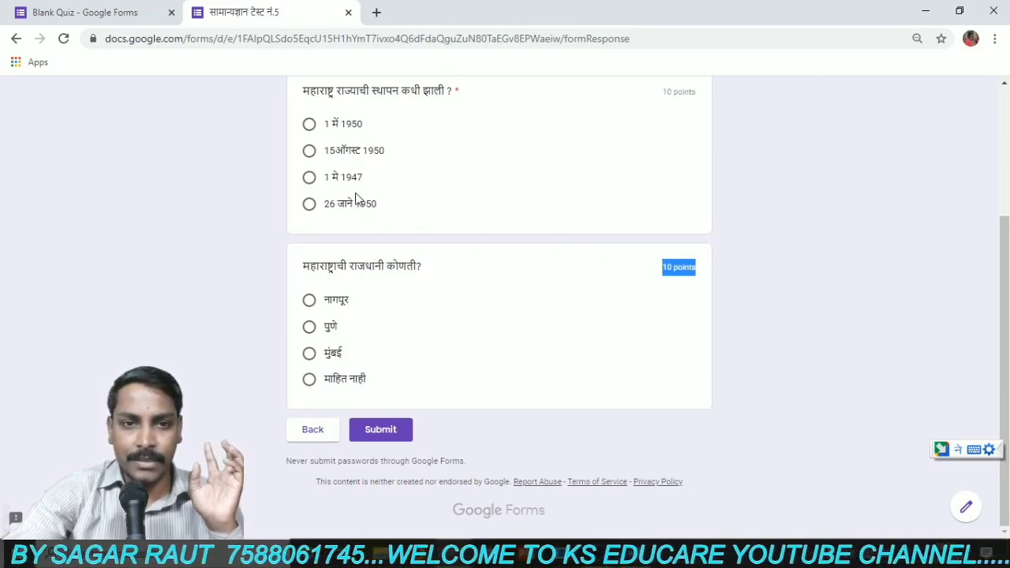
left_click(310, 125)
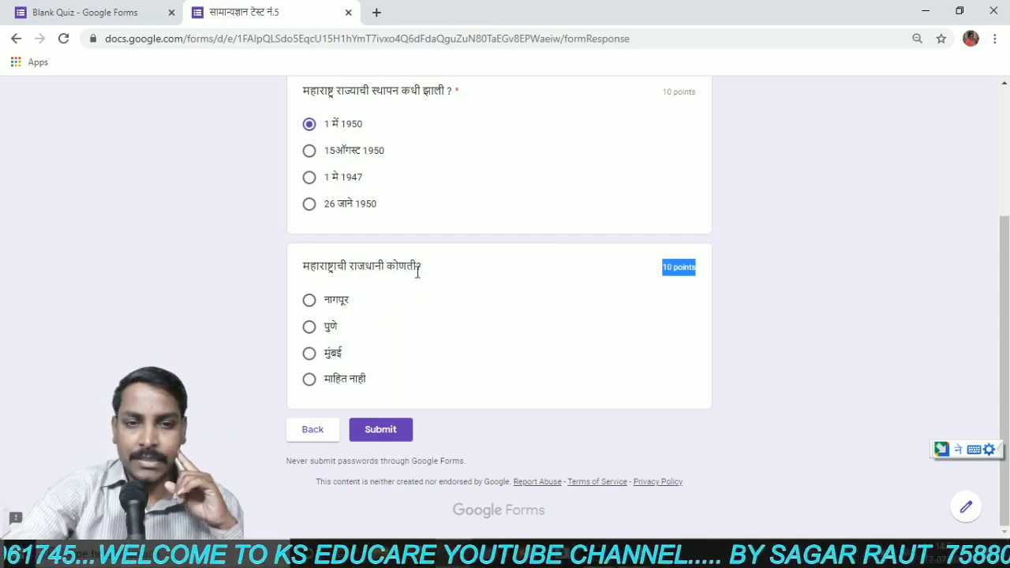
left_click(313, 330)
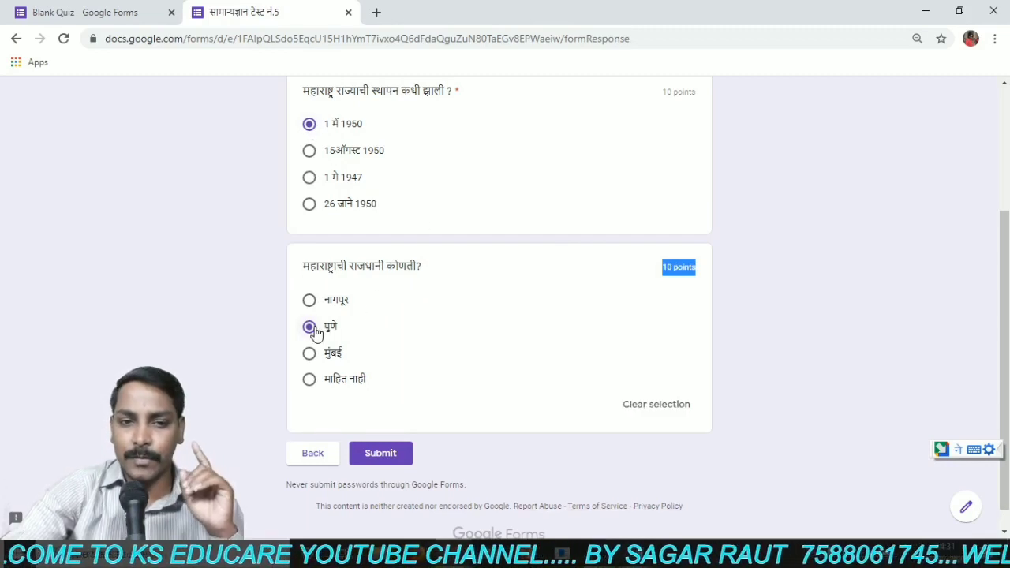
left_click(386, 452)
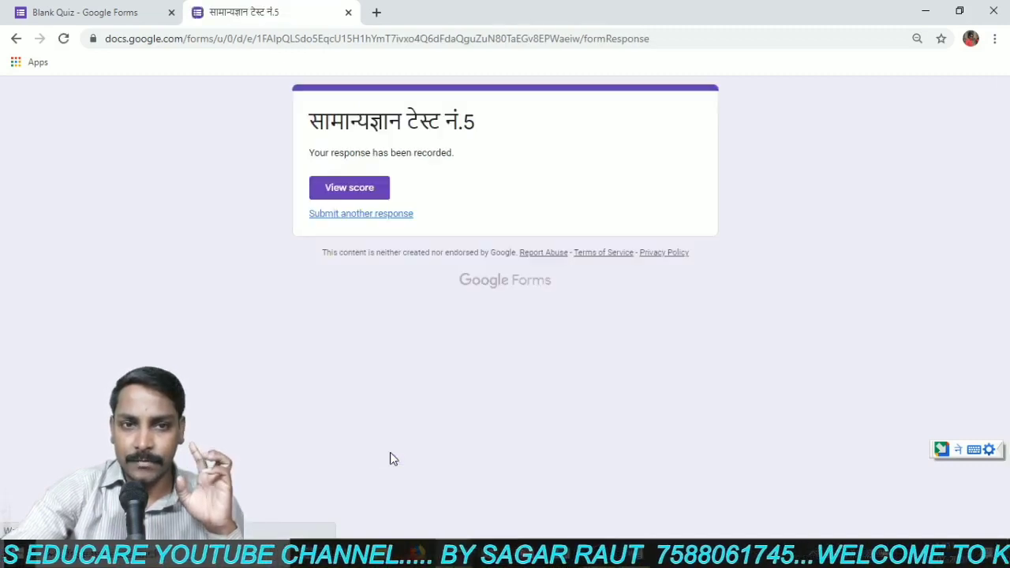
View the submitted quiz's score, examine the total points and the marking of each answer, and close the score page
left_click(355, 190)
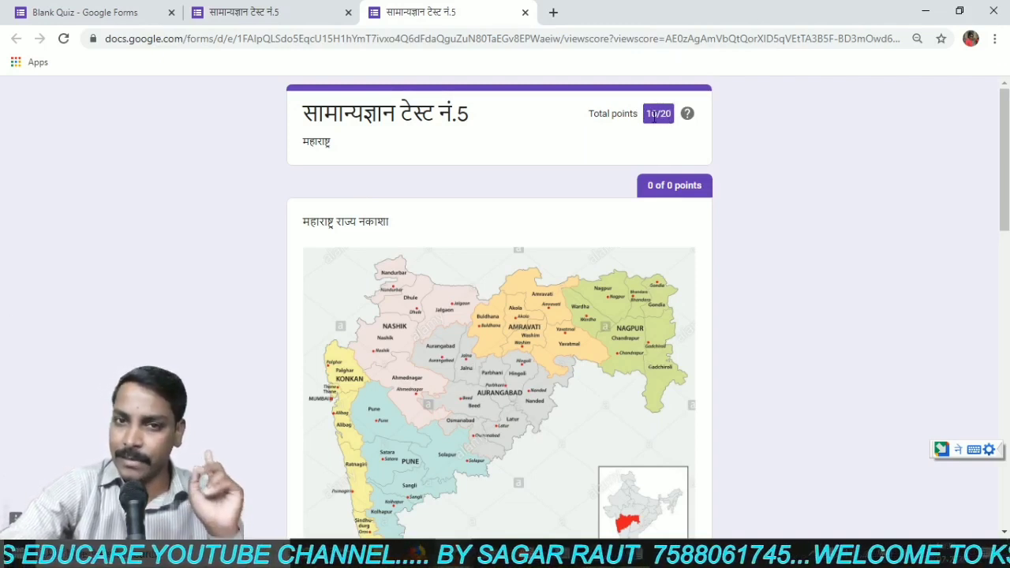
scroll(624, 175, "down", 8)
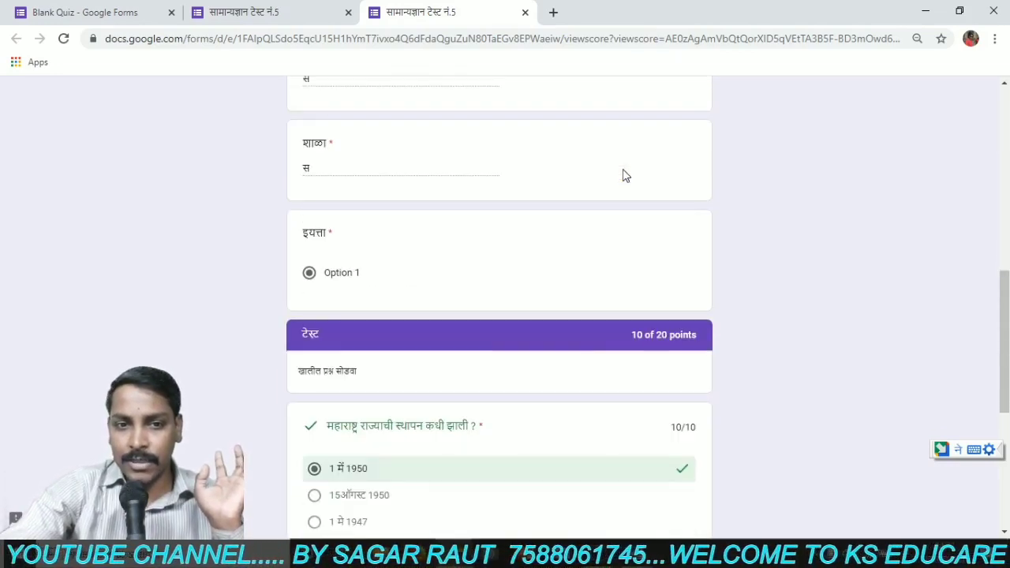
scroll(624, 176, "down", 3)
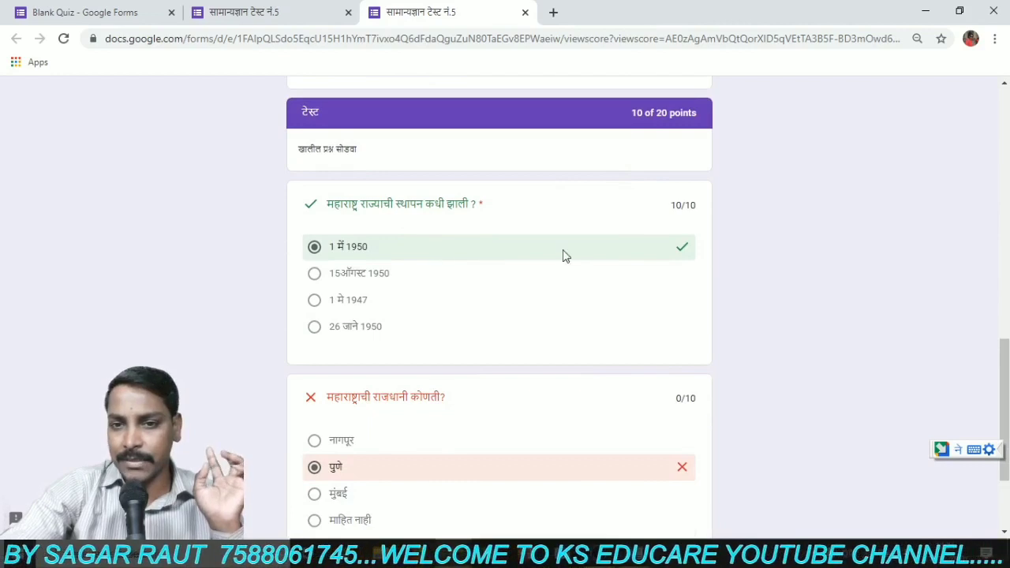
scroll(598, 251, "down", 2)
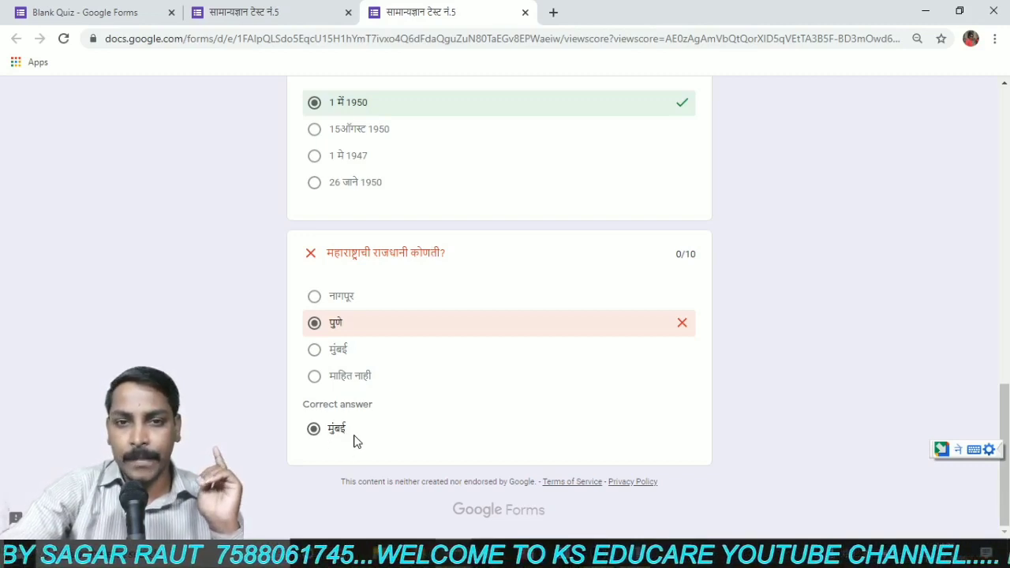
scroll(406, 274, "up", 15)
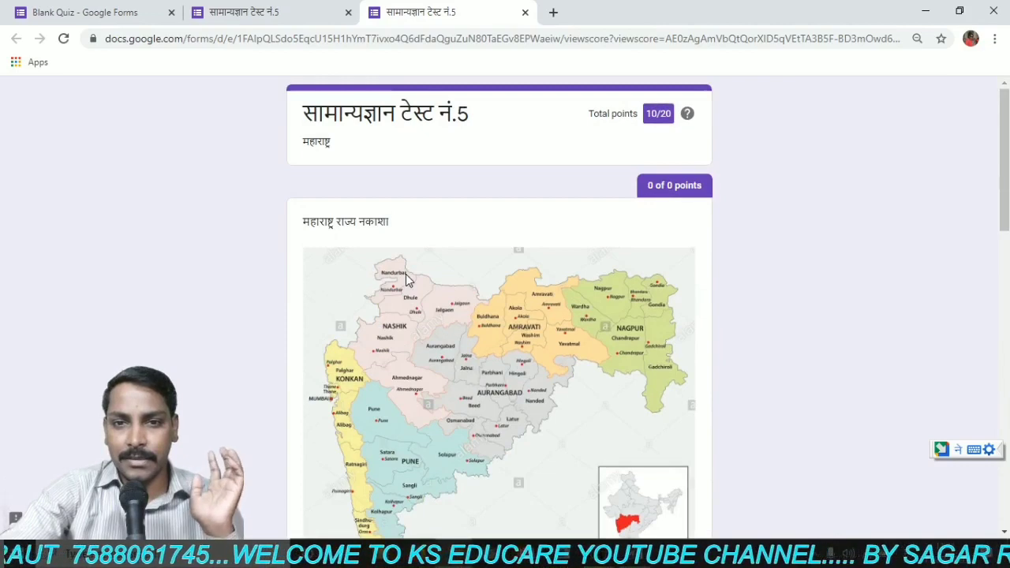
left_click(526, 13)
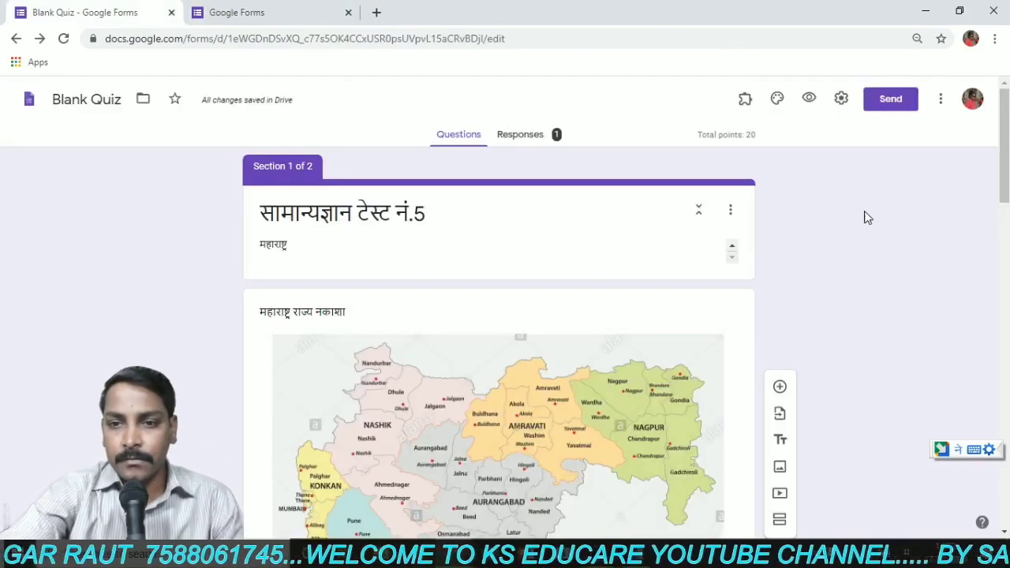
Generate a shortened share link for the quiz, copy it, and close the send dialog
scroll(857, 230, "down", 10)
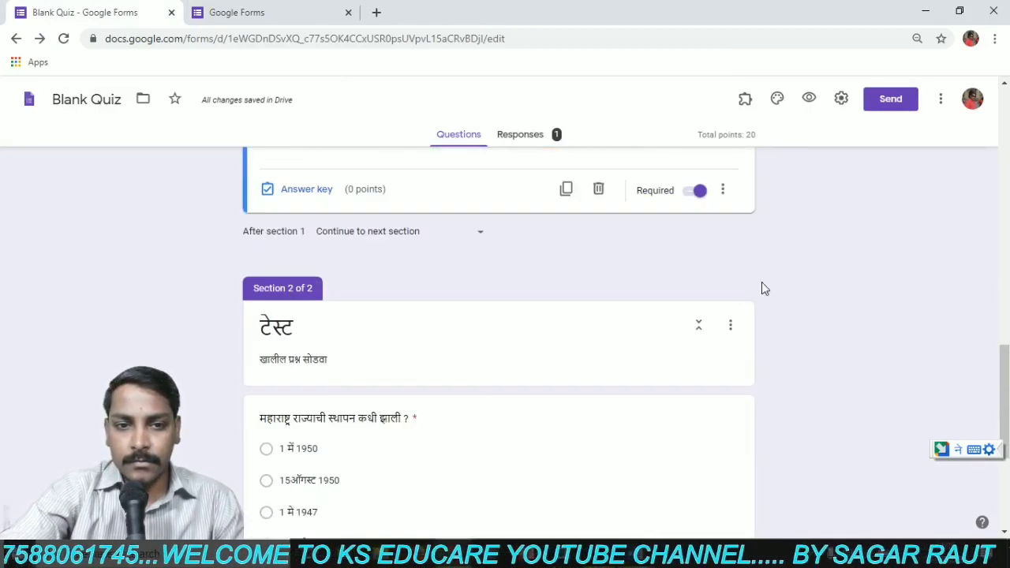
scroll(763, 288, "down", 4)
left_click(885, 102)
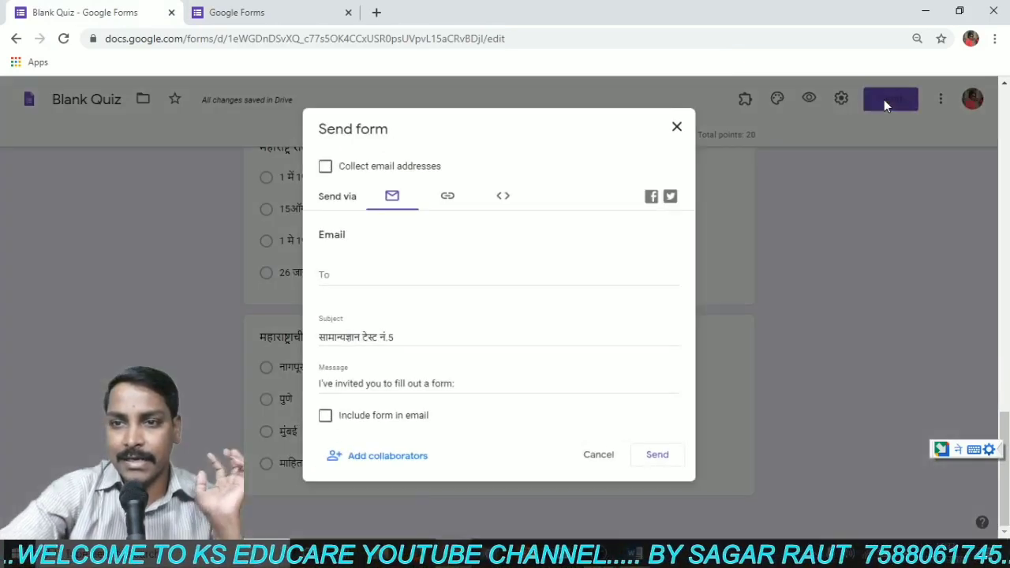
left_click(448, 199)
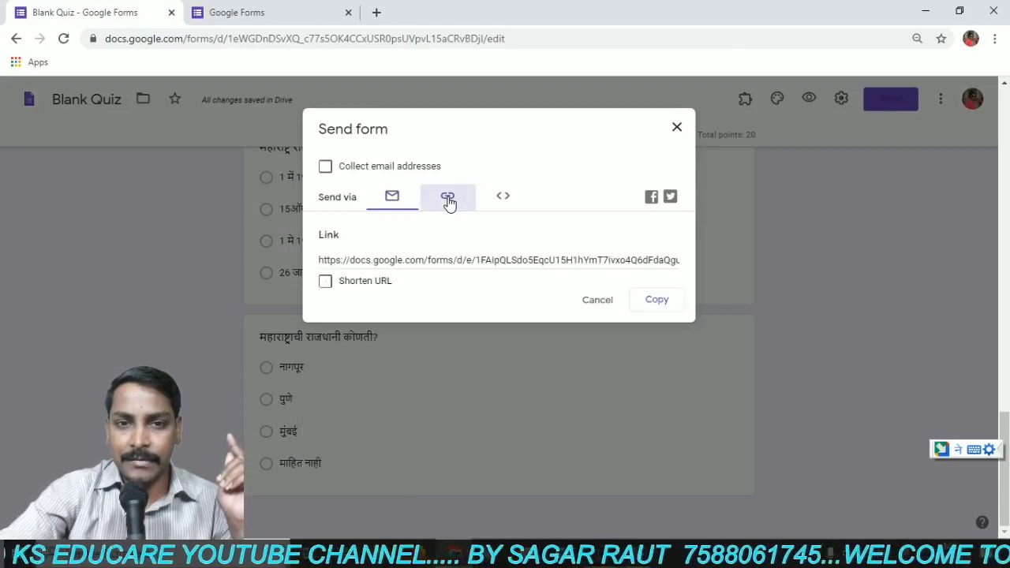
left_click(326, 283)
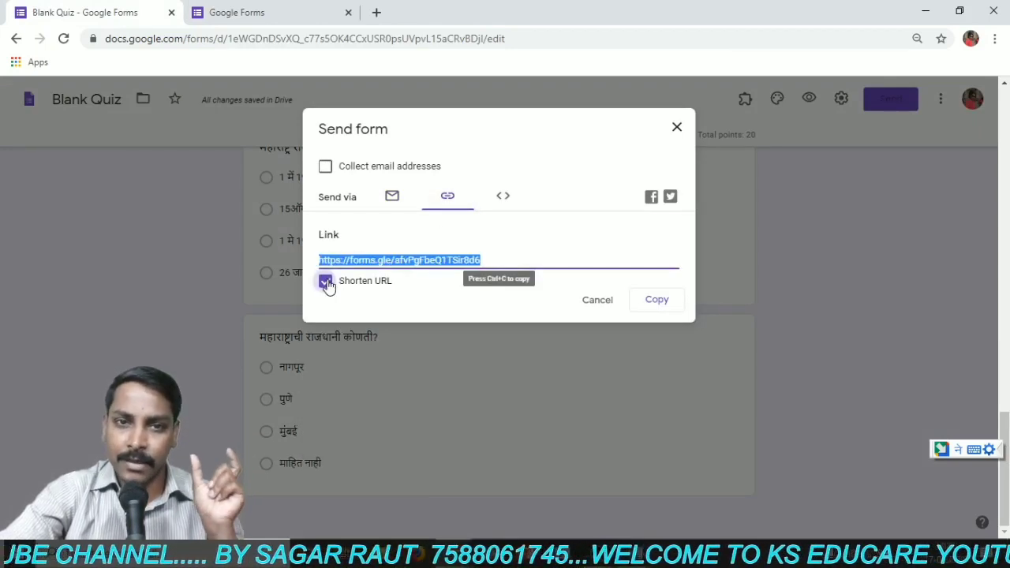
left_click(644, 303)
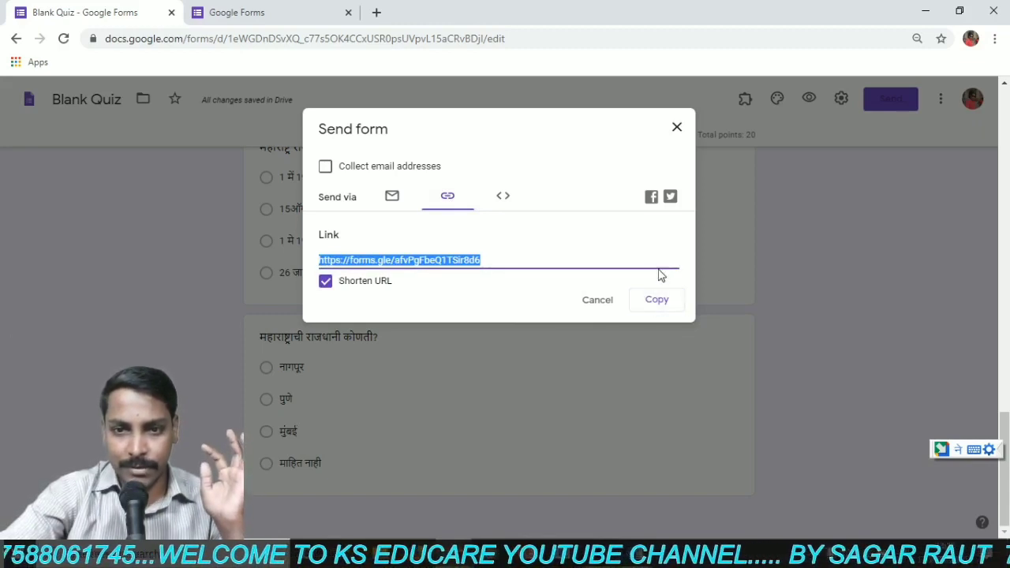
left_click(677, 130)
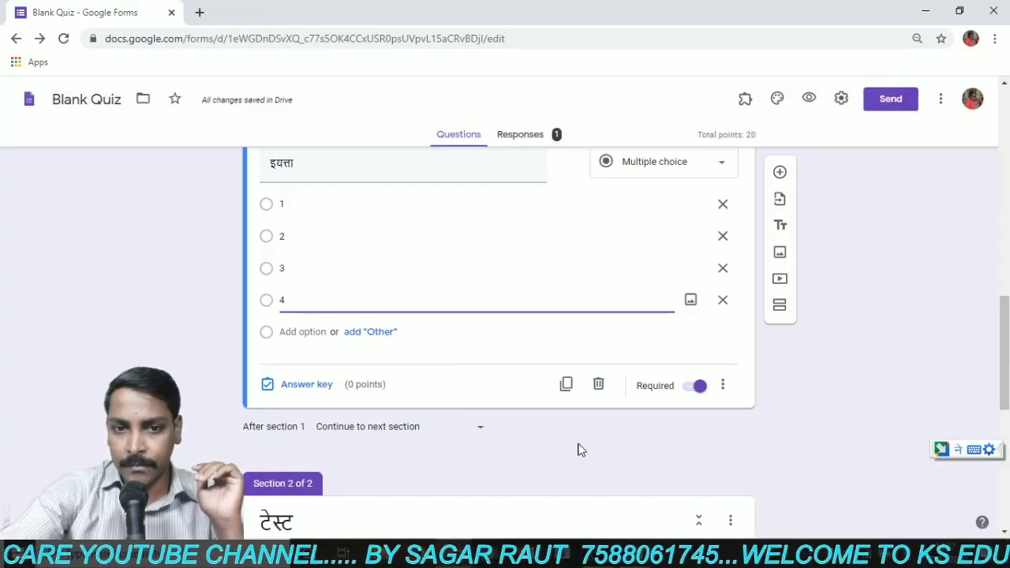
scroll(578, 447, "up", 4)
scroll(580, 447, "up", 3)
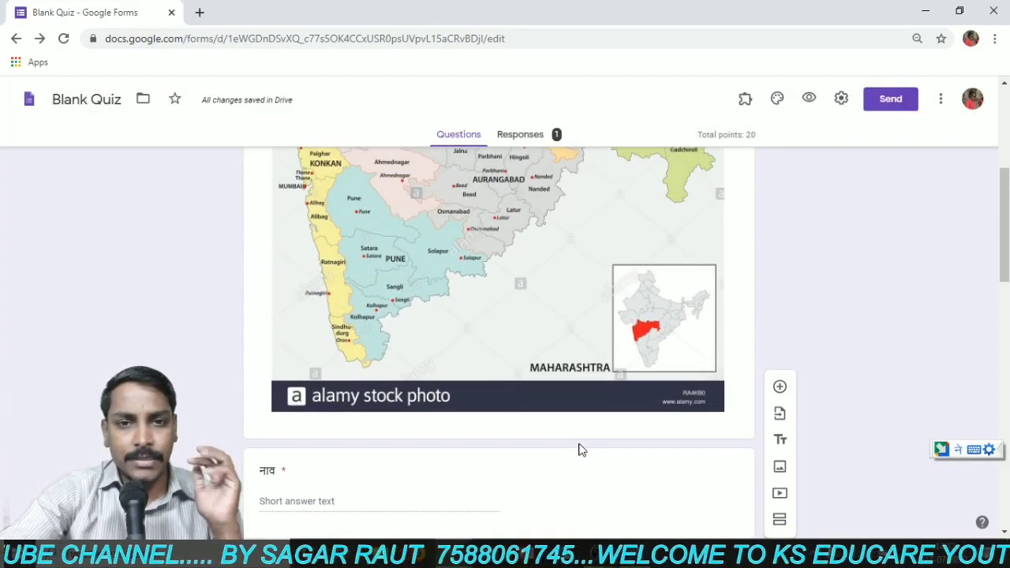
scroll(580, 450, "up", 2)
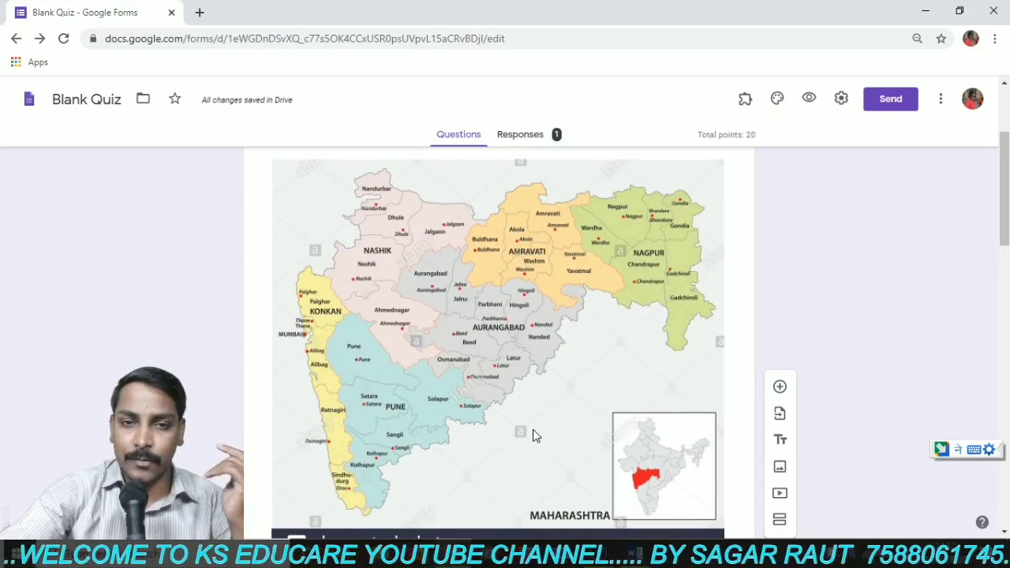
scroll(532, 431, "up", 2)
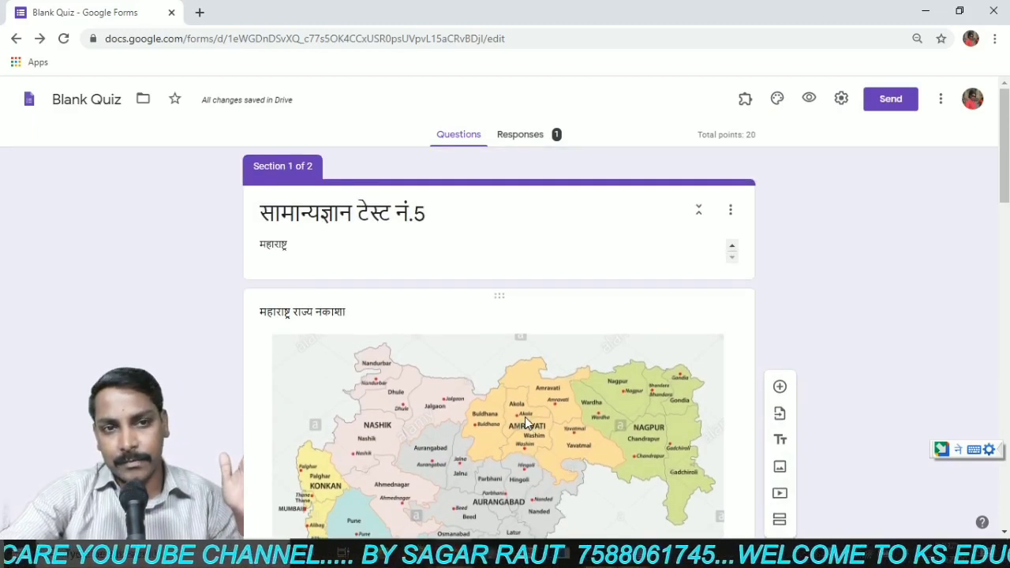
Open Google Docs from the Google apps in a new browser tab and switch from there to the Google Forms home page
left_click(199, 11)
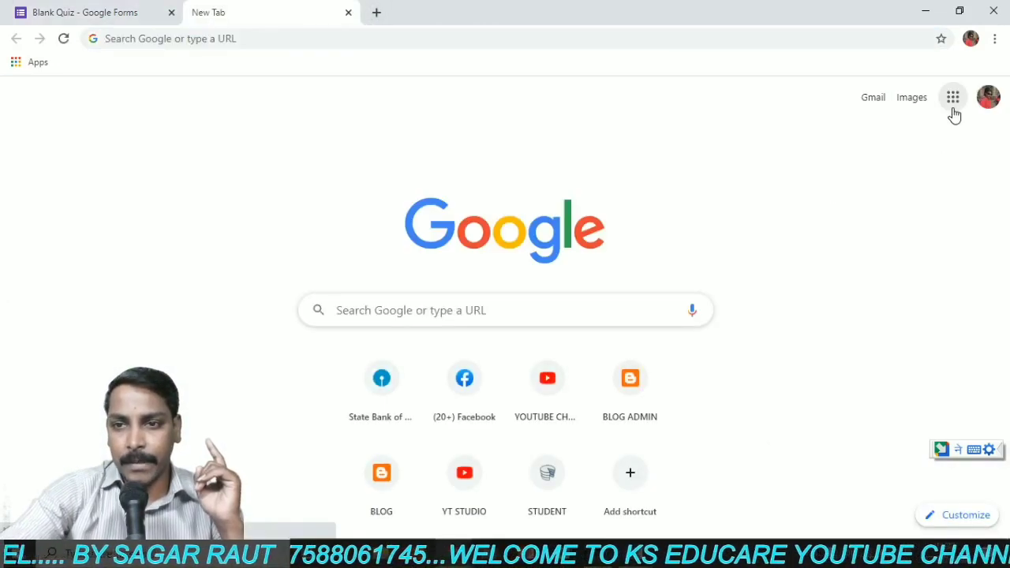
left_click(953, 101)
scroll(869, 271, "down", 5)
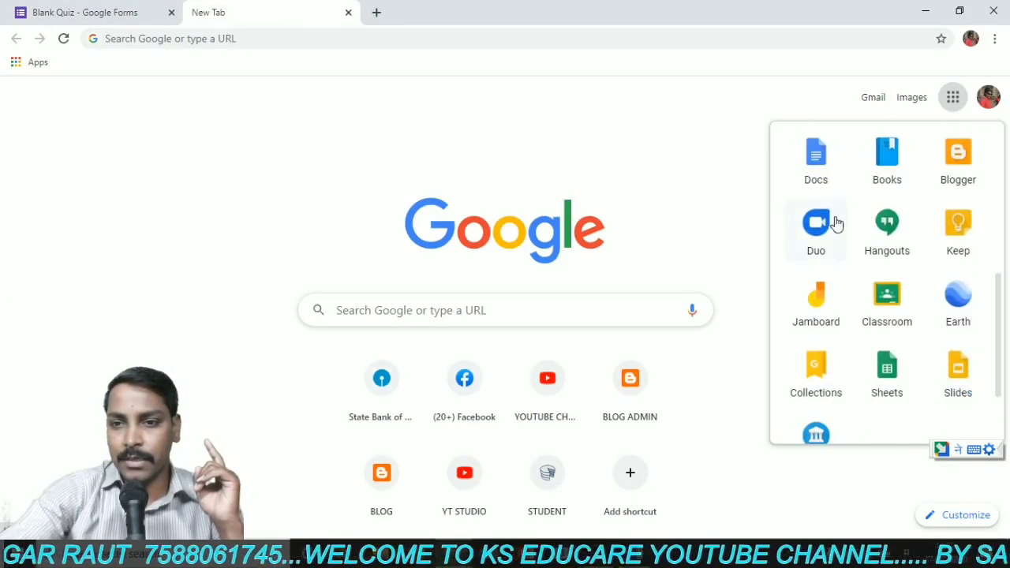
left_click(818, 162)
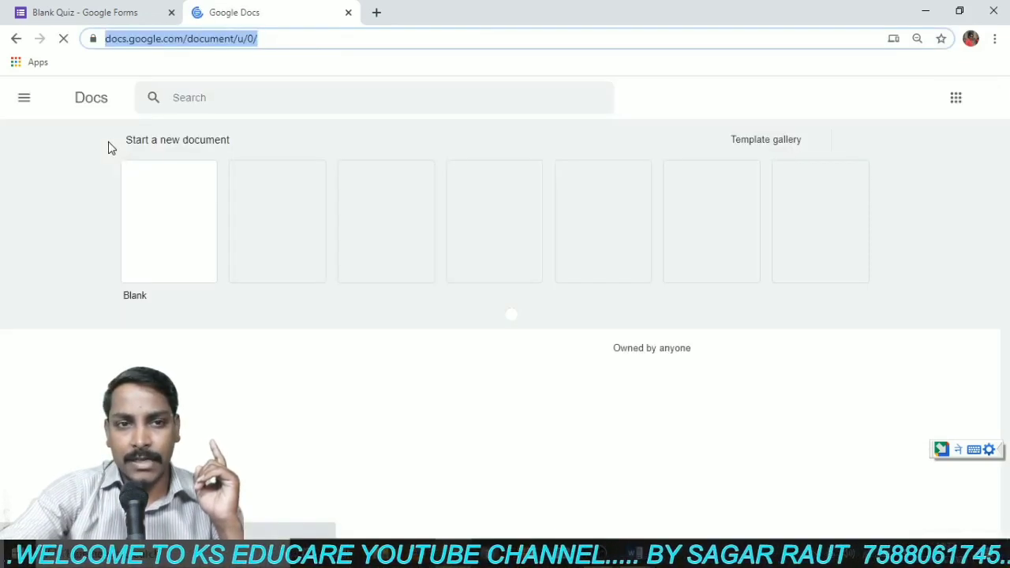
left_click(22, 102)
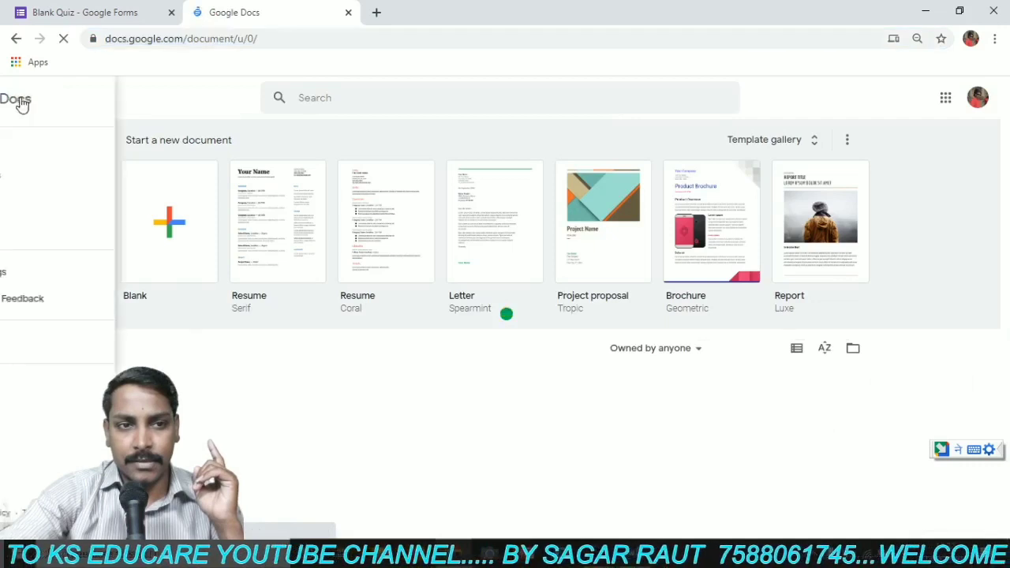
left_click(69, 232)
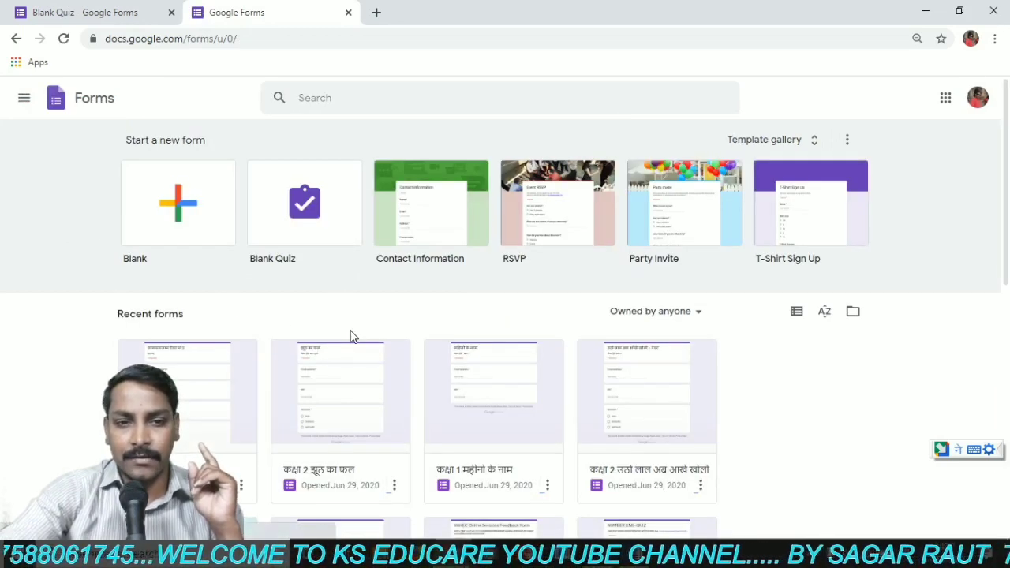
Find the सामान्यज्ञान टेस्ट नं.5 quiz among the recent forms and open it for editing
scroll(352, 337, "down", 4)
scroll(352, 336, "up", 3)
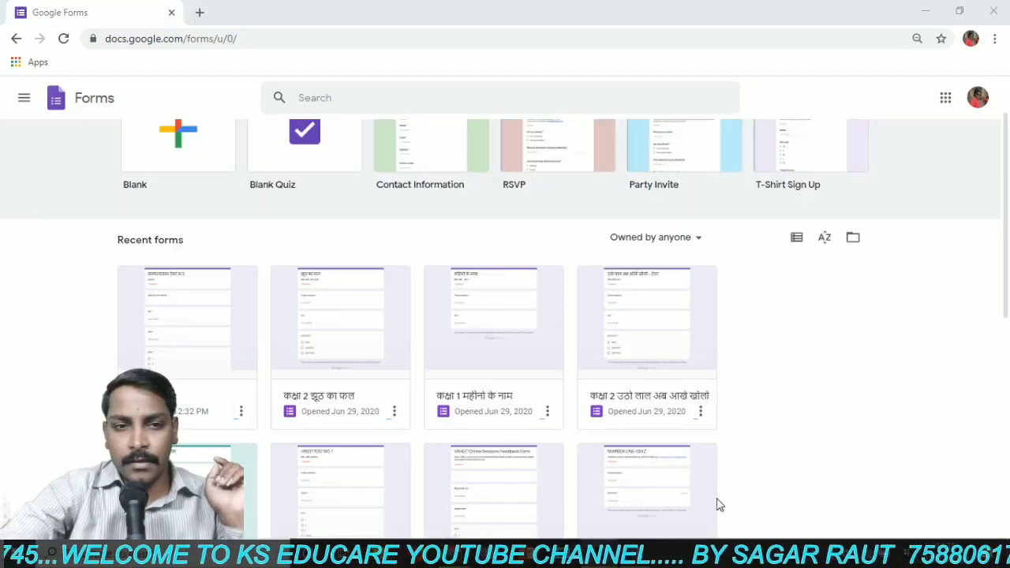
left_click(205, 341)
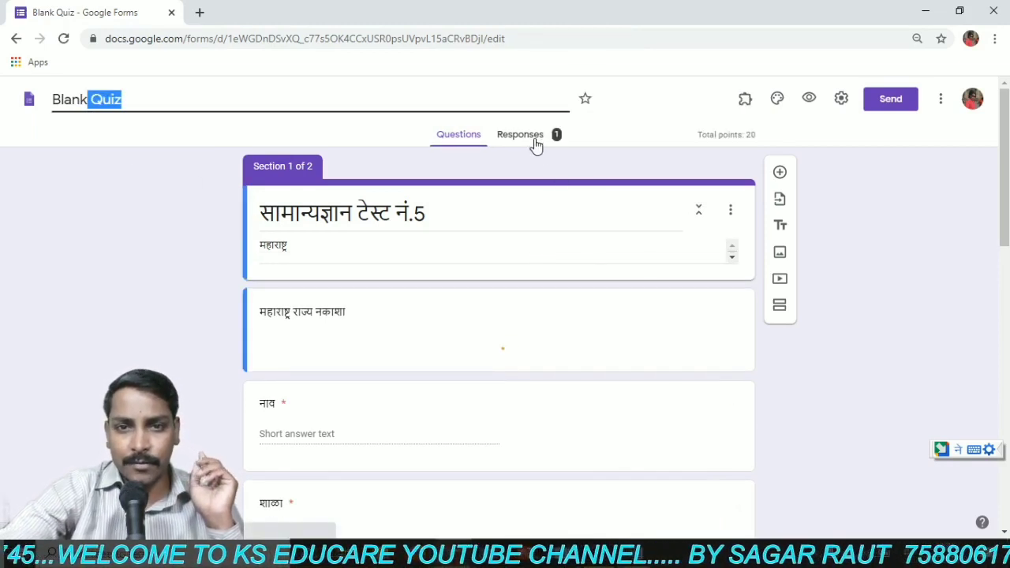
Open the quiz's responses and examine the score insights and the answer charts for each question in the summary
scroll(457, 360, "down", 8)
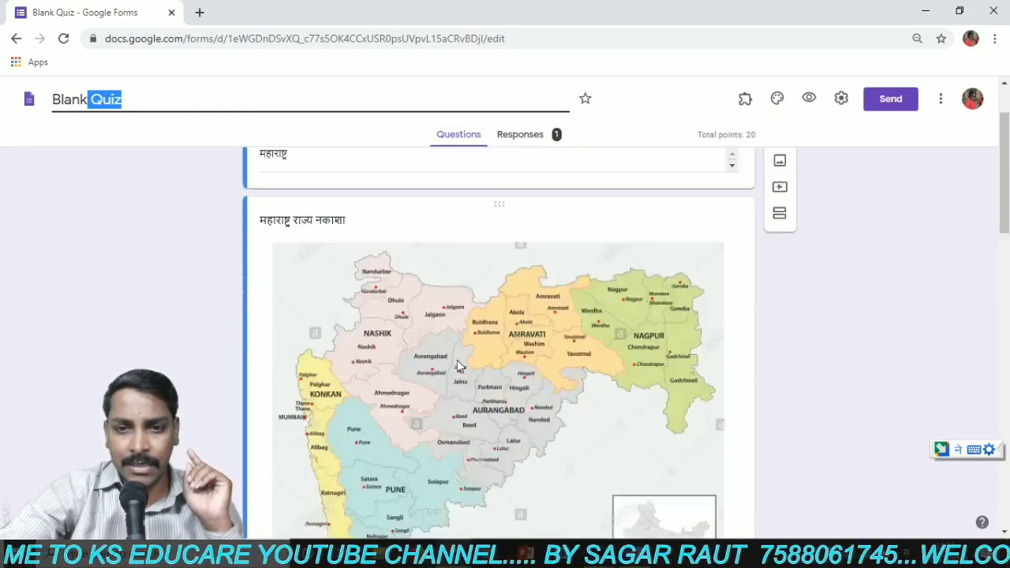
scroll(458, 360, "up", 8)
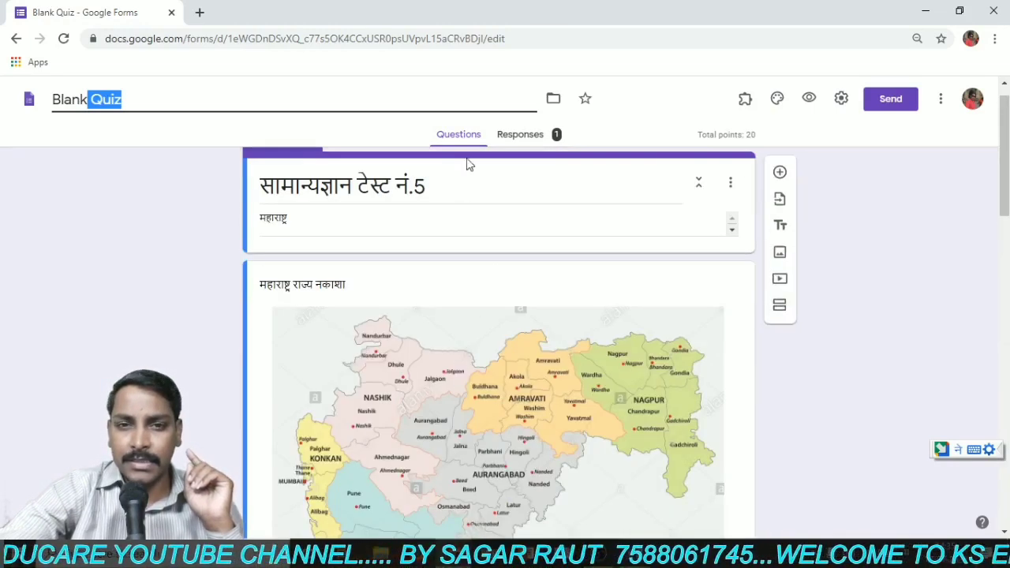
left_click(534, 139)
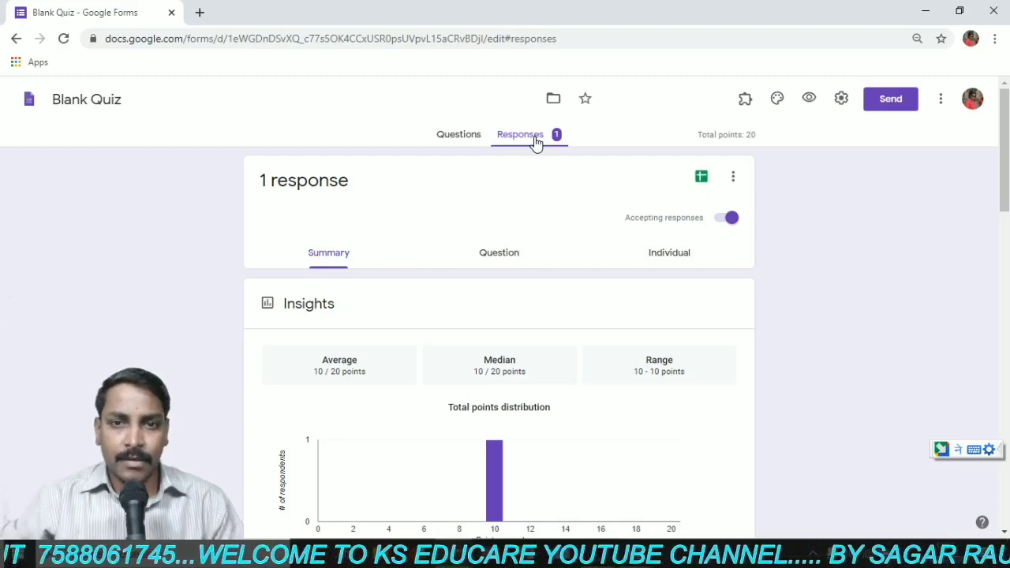
scroll(472, 309, "down", 10)
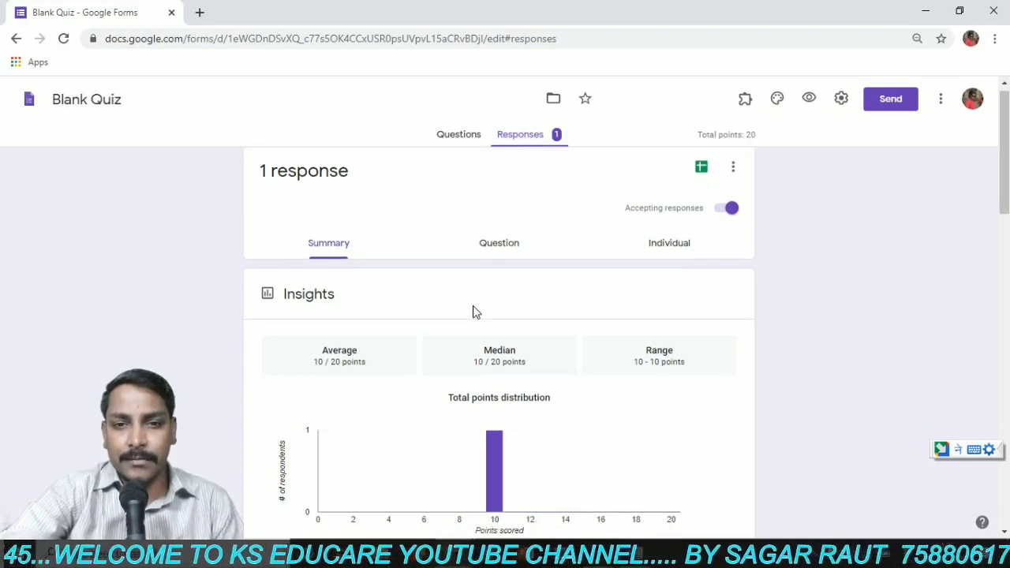
scroll(472, 309, "down", 6)
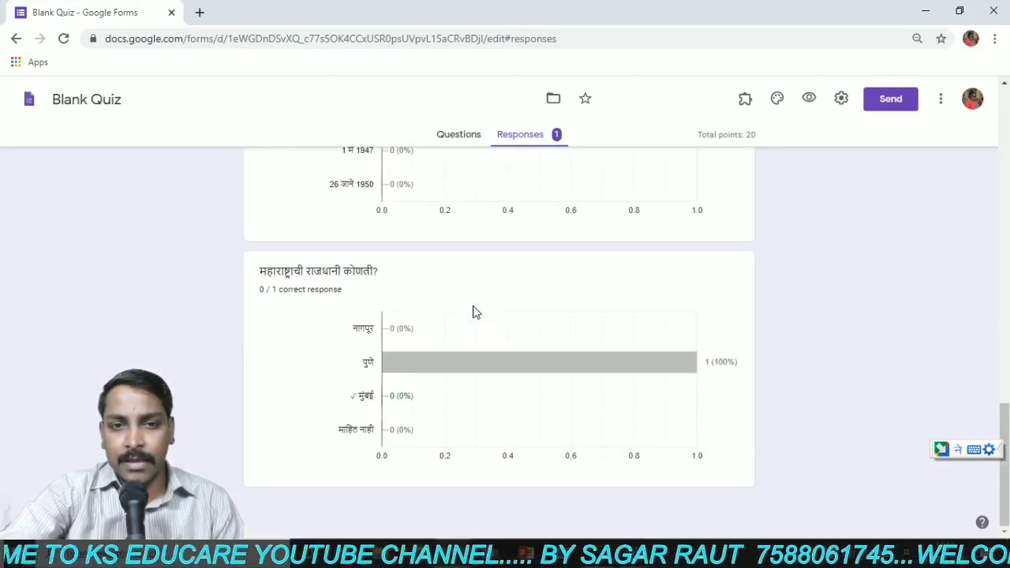
scroll(472, 310, "up", 16)
scroll(474, 313, "up", 1)
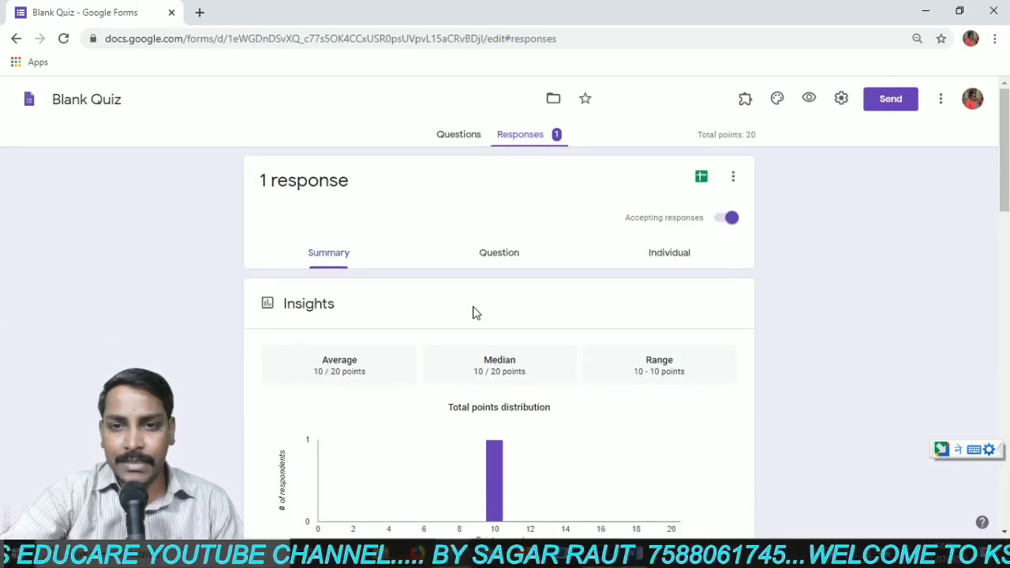
Create a new response spreadsheet named Blank Quiz (Responses), check the respondent's score cell, and return to the form
left_click(702, 181)
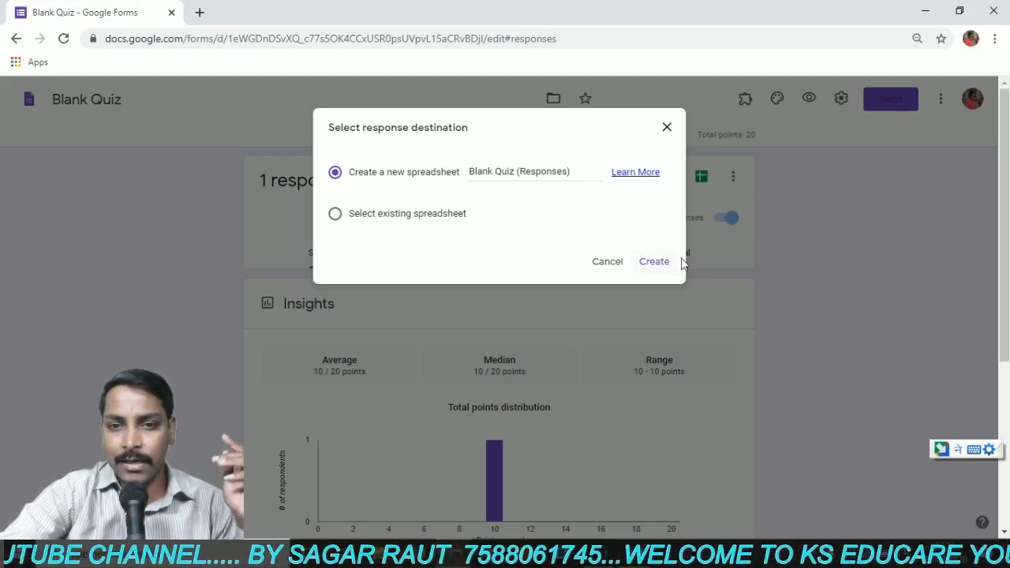
left_click(655, 269)
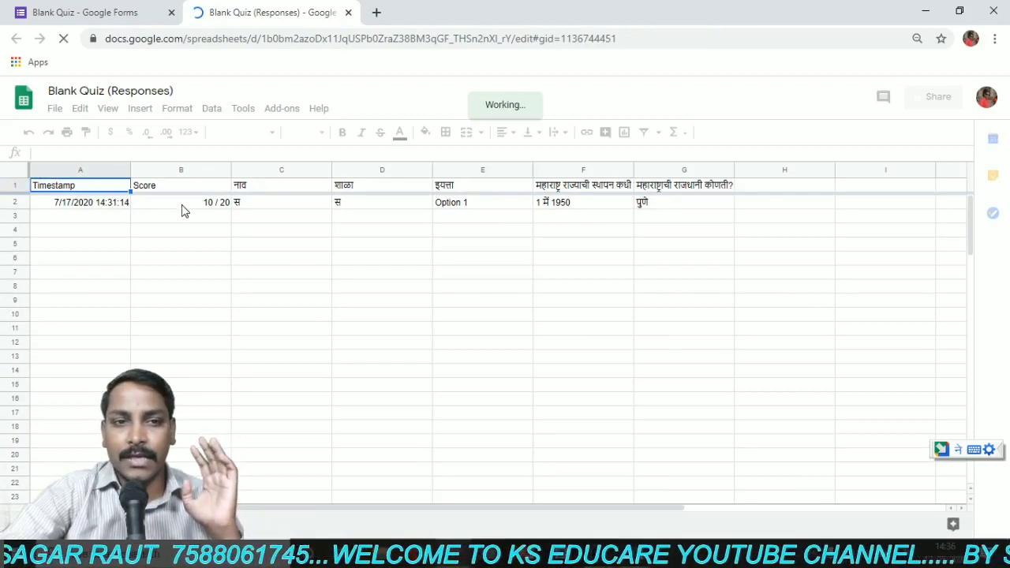
left_click(213, 209)
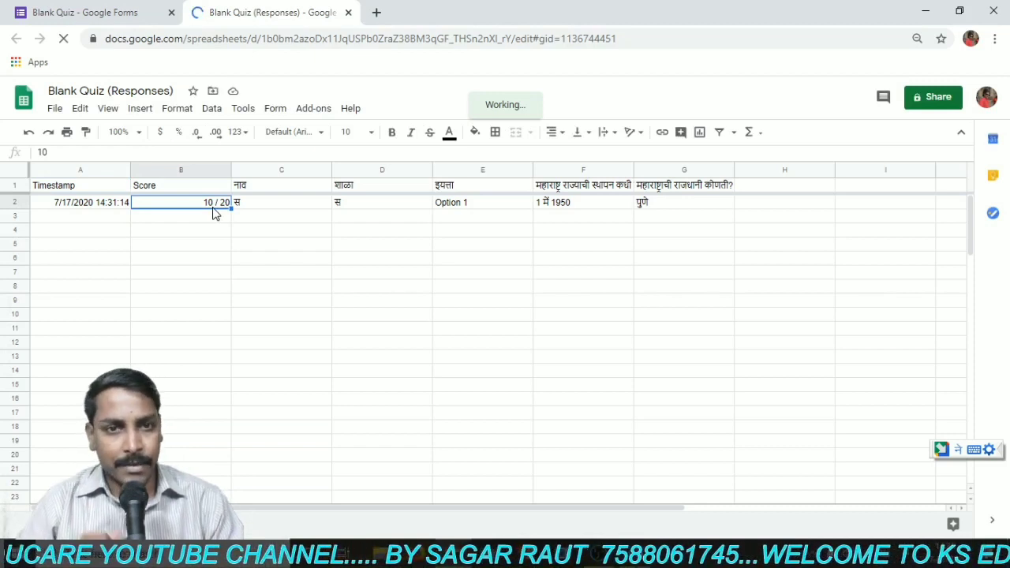
left_click(119, 13)
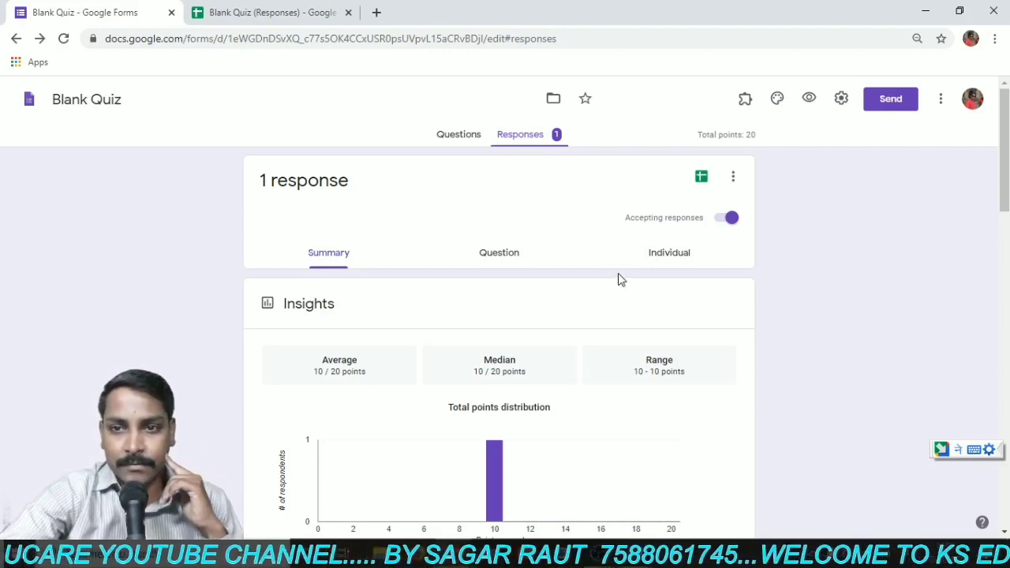
Open the G Suite Marketplace from the form and browse the add-ons that work with Forms
left_click(942, 101)
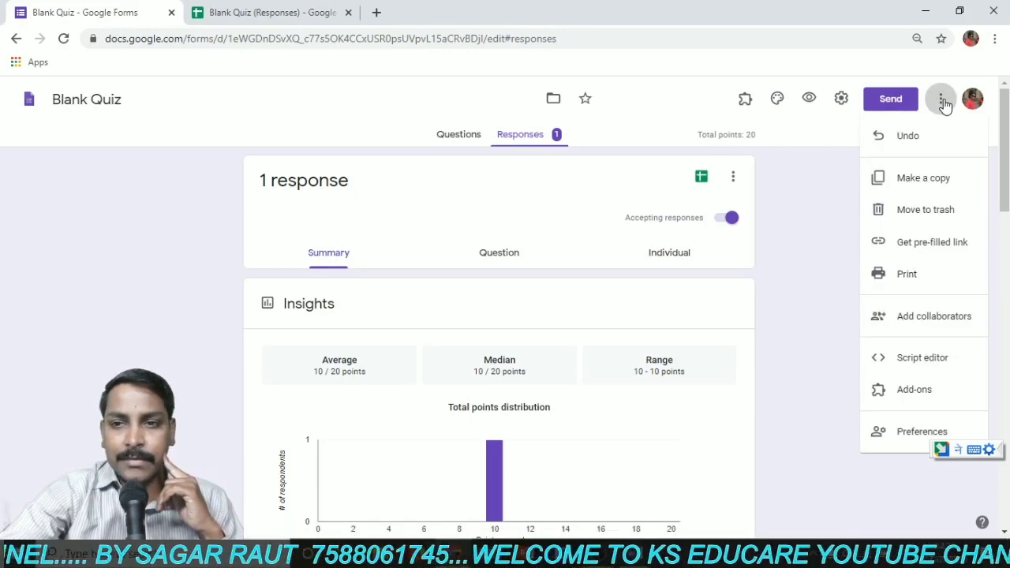
left_click(838, 166)
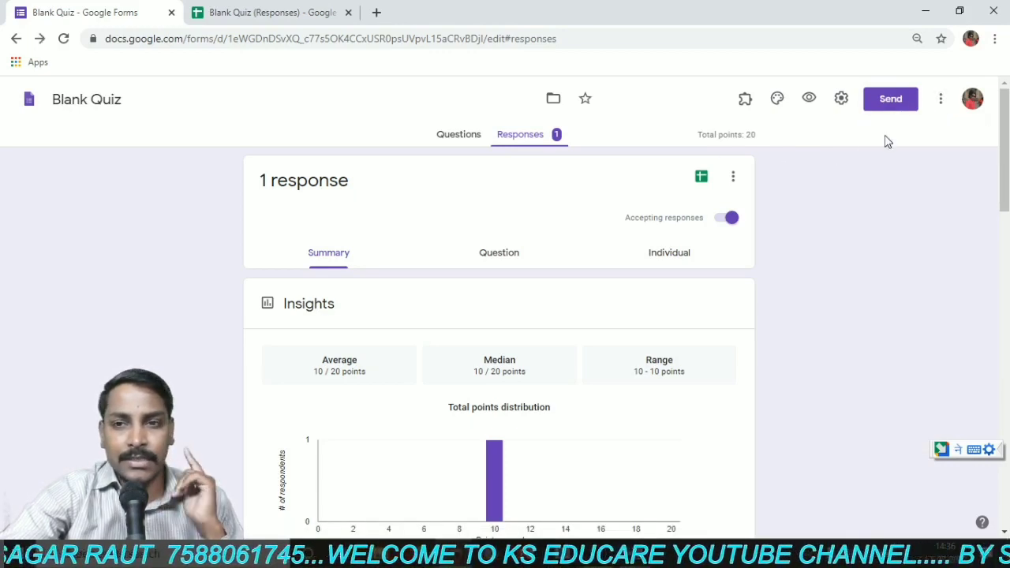
left_click(941, 101)
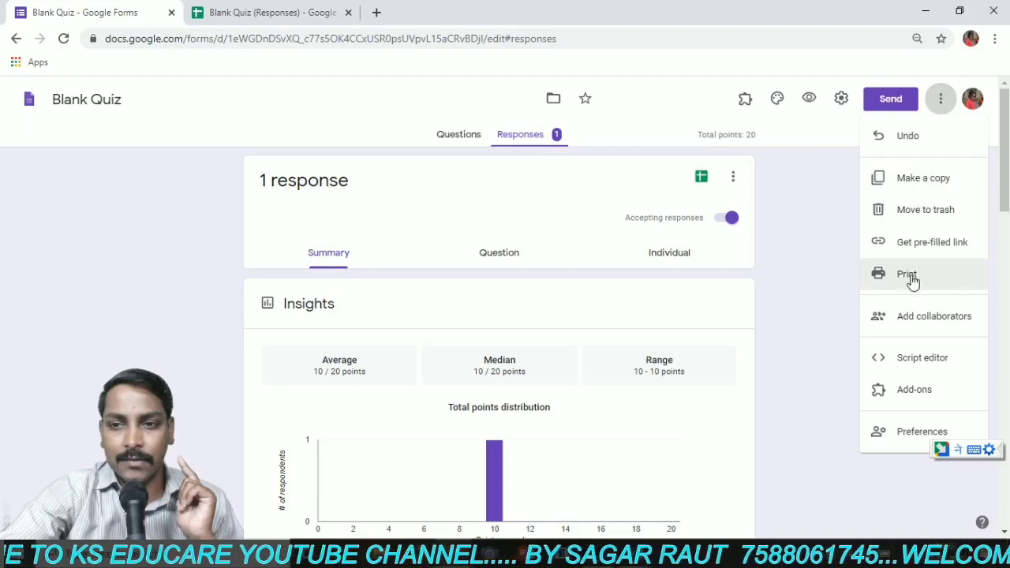
left_click(912, 401)
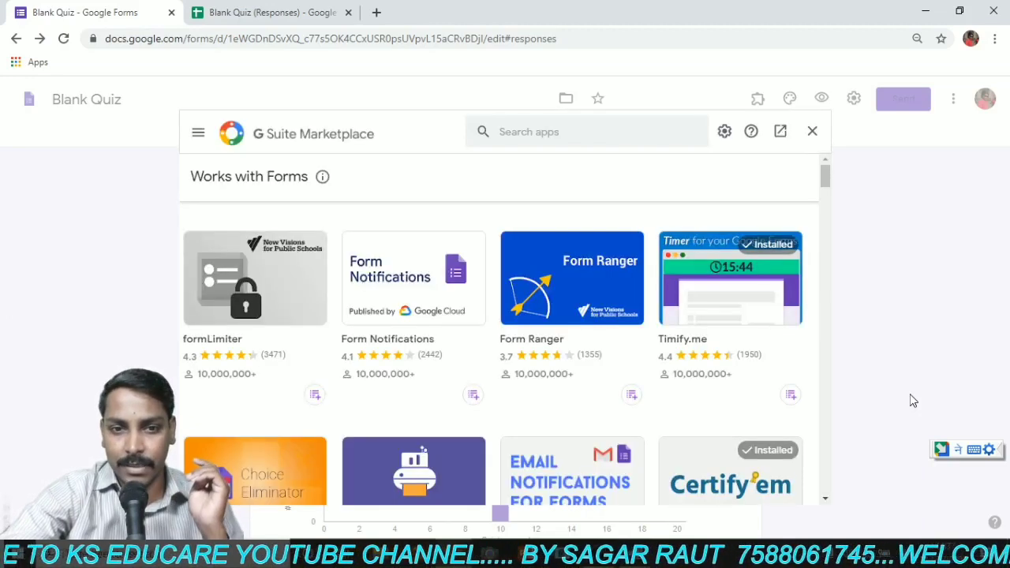
scroll(555, 322, "down", 3)
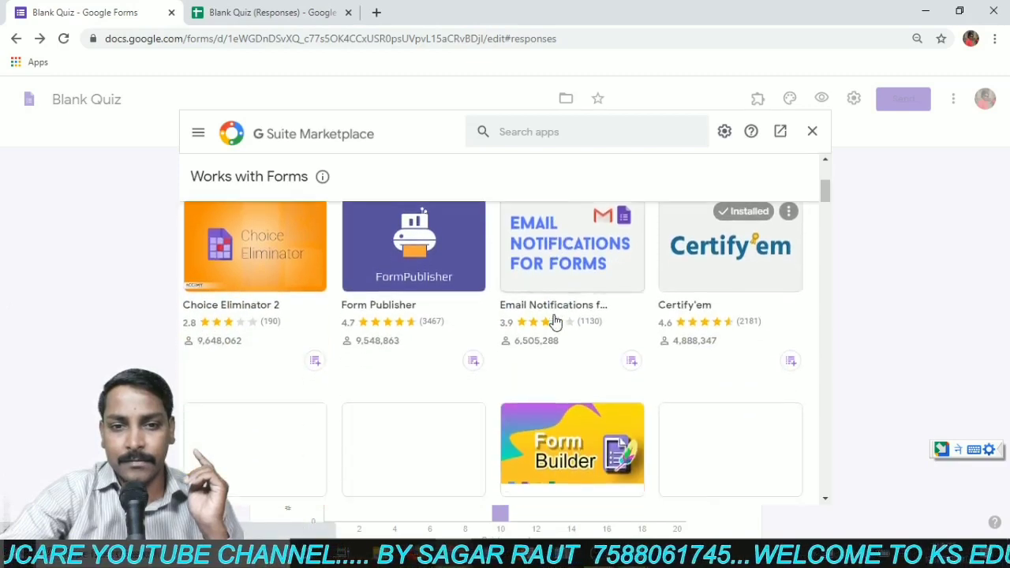
scroll(555, 323, "down", 7)
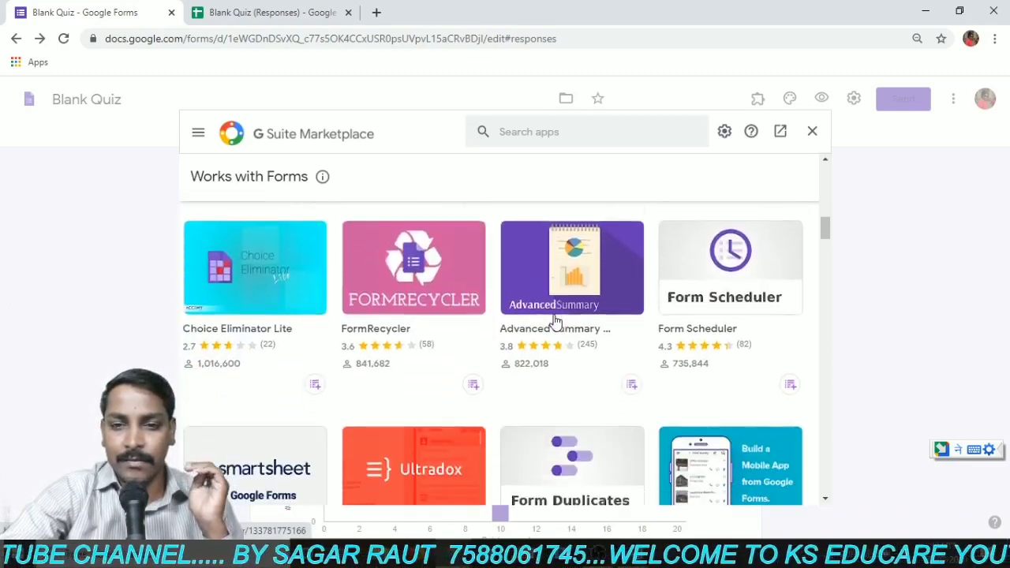
scroll(555, 322, "down", 3)
scroll(555, 322, "down", 3)
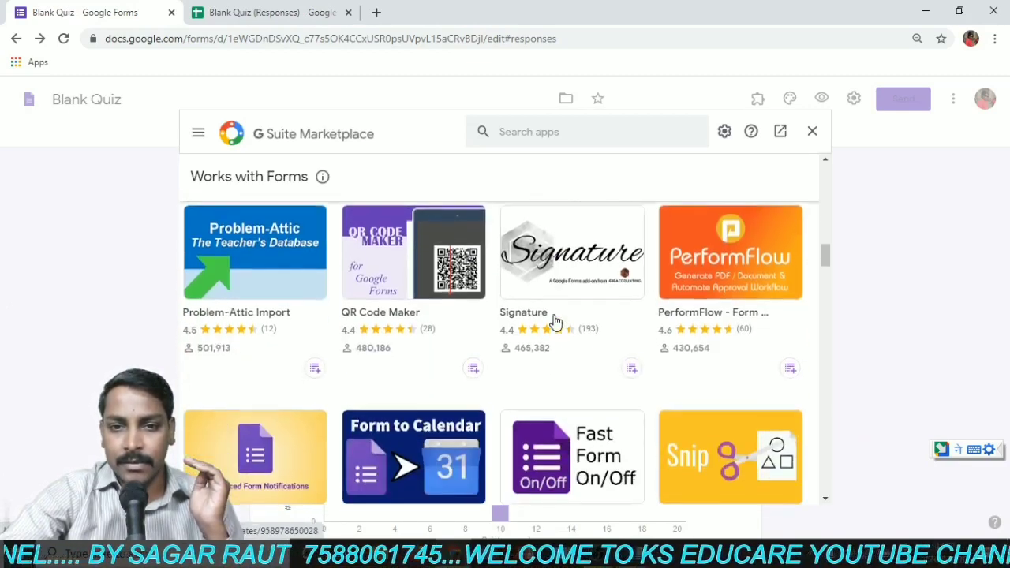
scroll(555, 322, "down", 3)
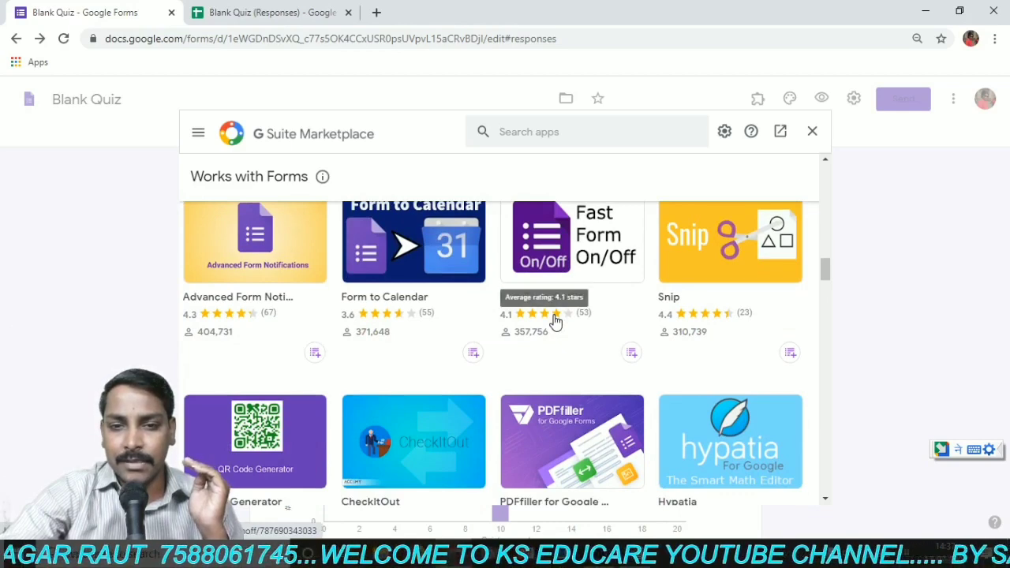
scroll(555, 323, "down", 6)
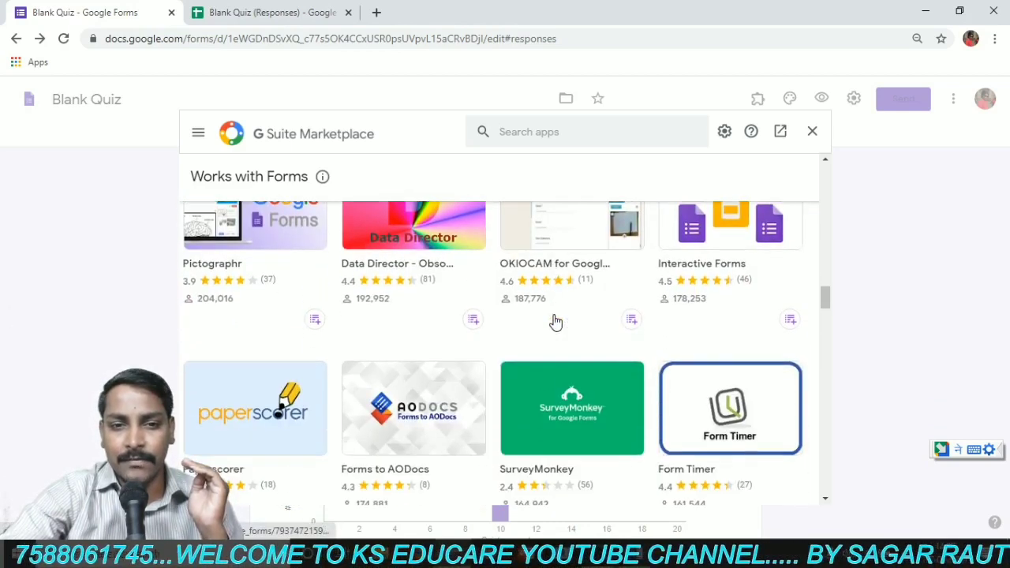
scroll(555, 322, "down", 8)
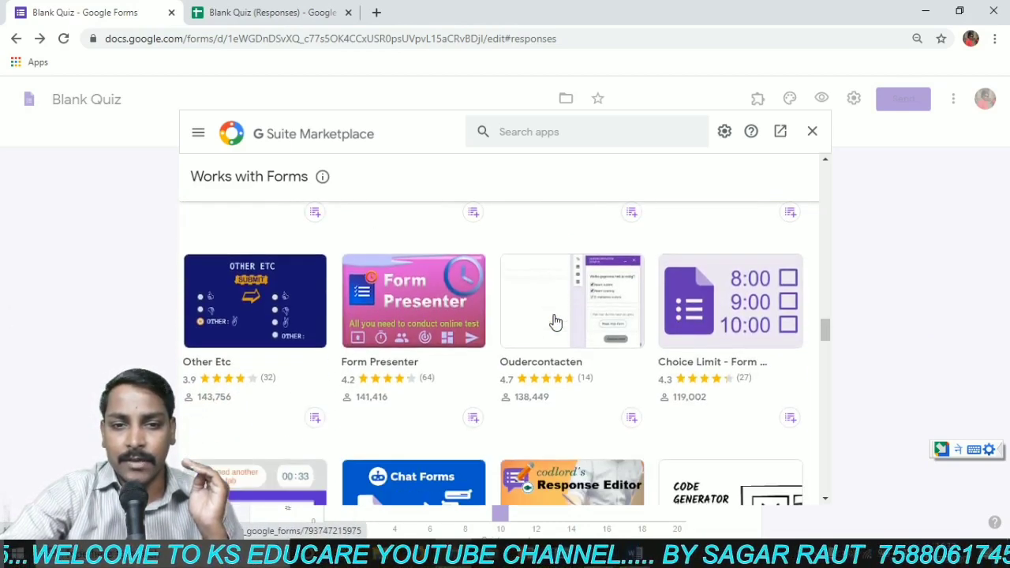
scroll(555, 322, "down", 7)
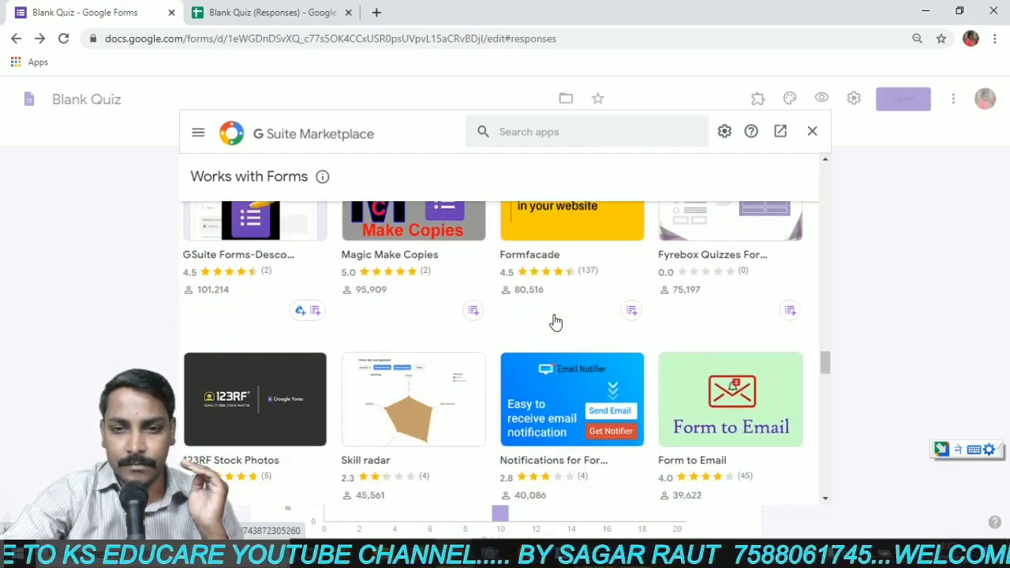
scroll(555, 322, "down", 8)
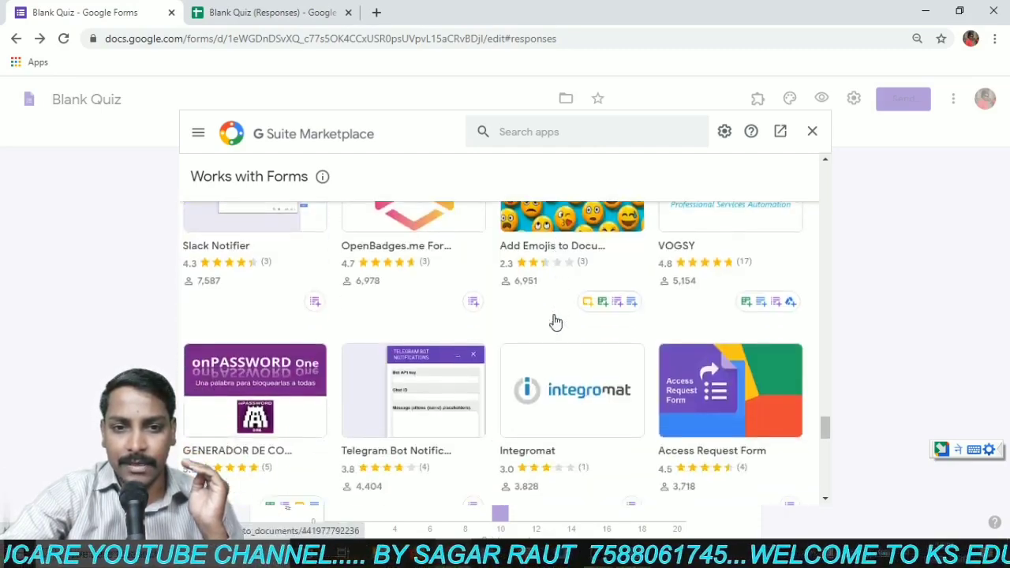
scroll(555, 322, "up", 4)
scroll(562, 321, "down", 3)
Search the marketplace for the Certify'em add-on, view its listing, and close the marketplace
left_click(588, 131)
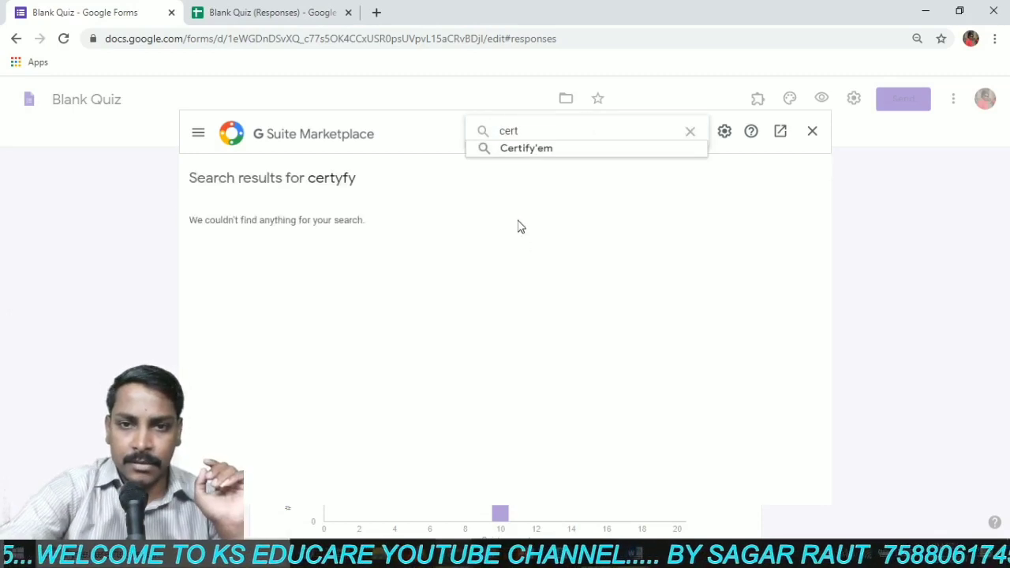
type("i")
left_click(533, 152)
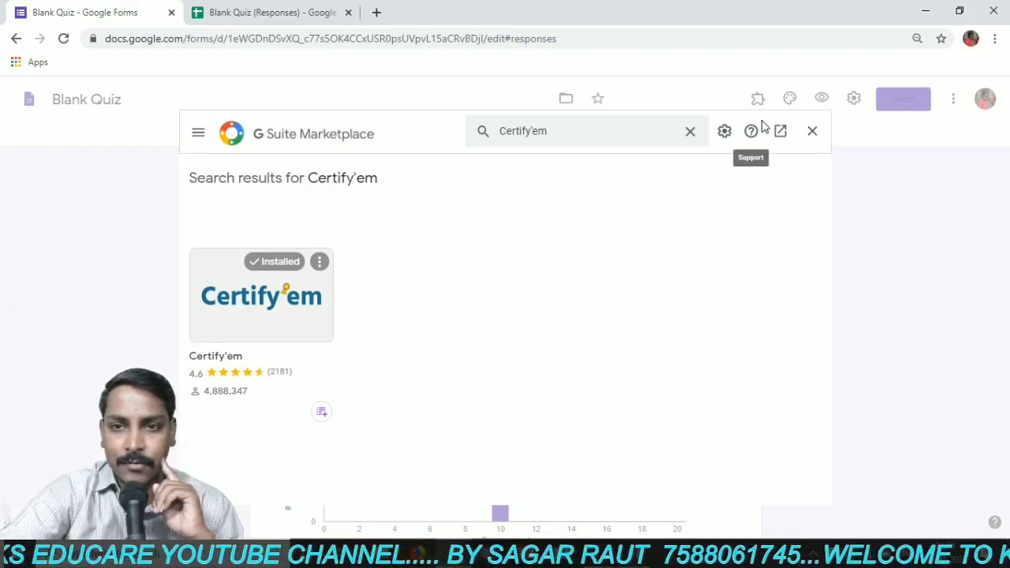
left_click(813, 132)
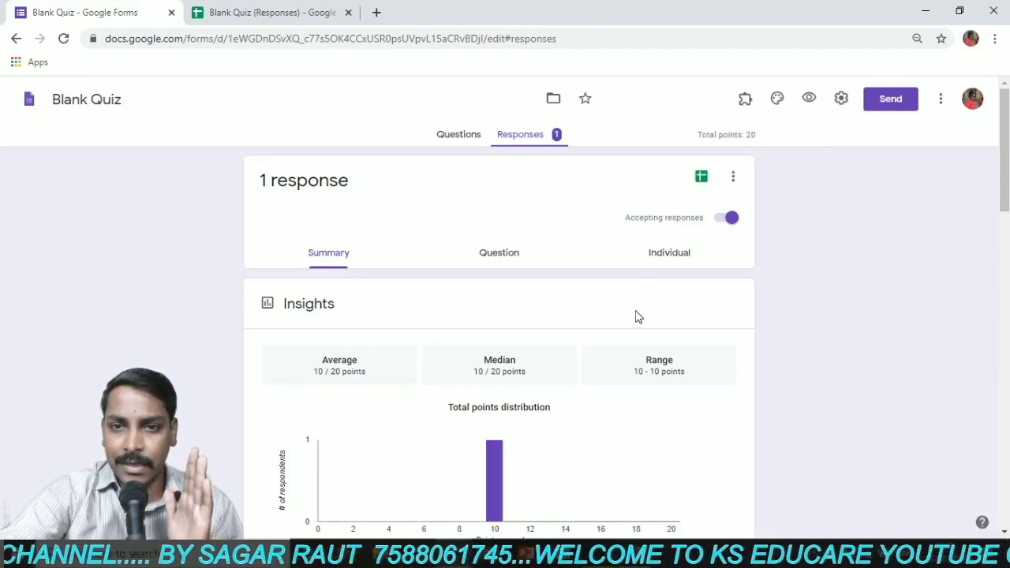
Return to the quiz's questions, view the Certify'em add-on's options, and close them before minimizing the browser
left_click(471, 138)
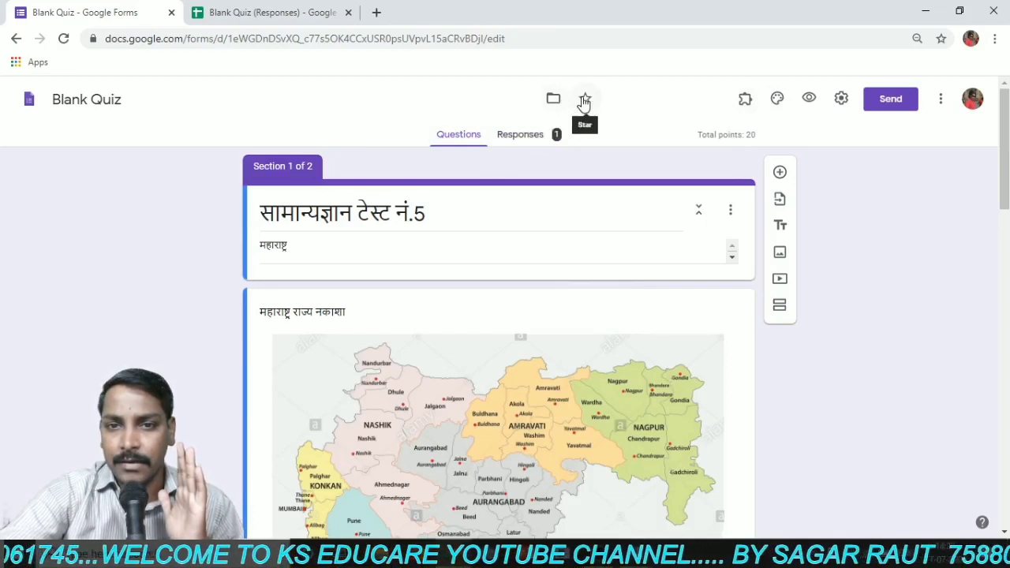
left_click(747, 105)
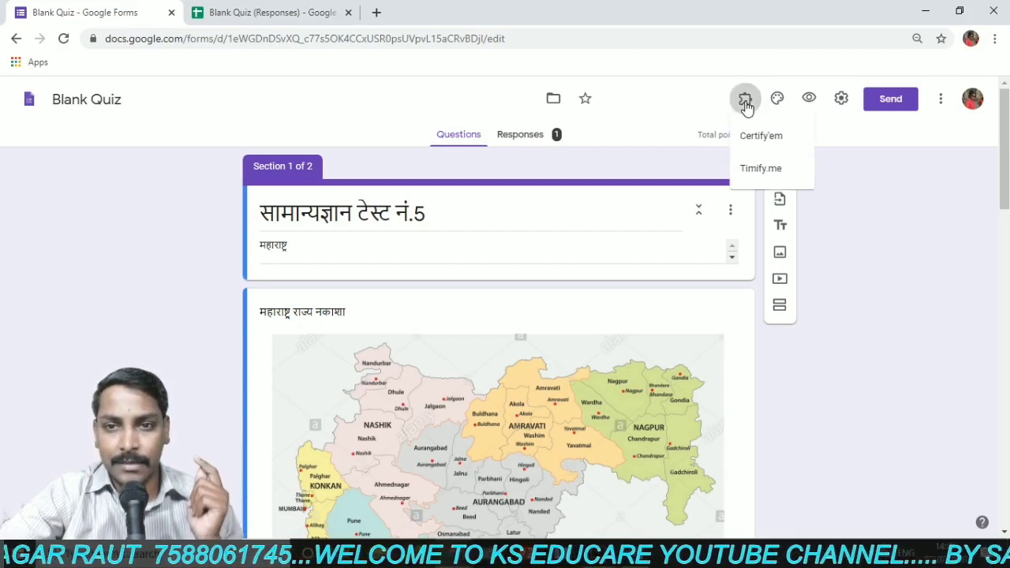
left_click(769, 148)
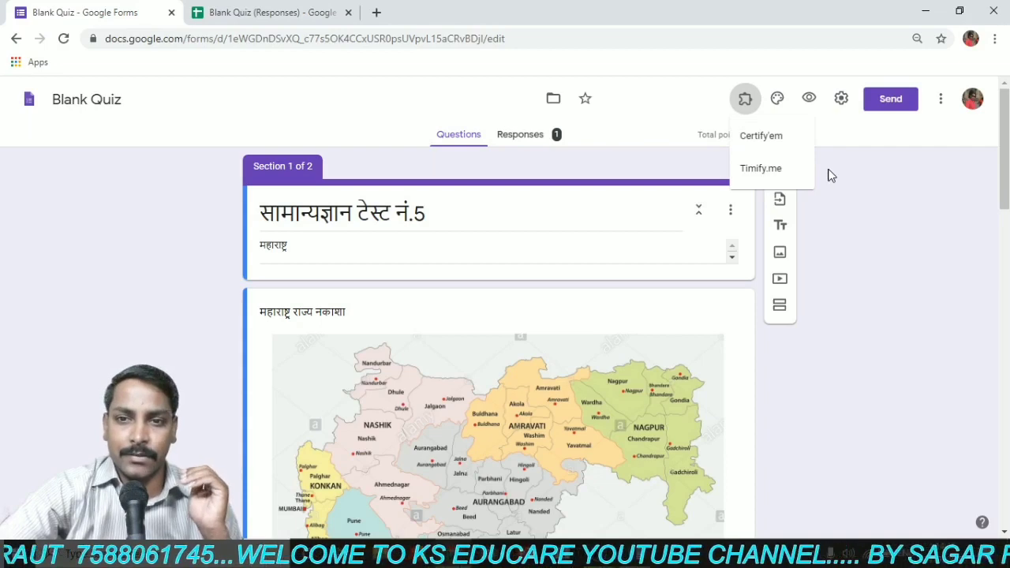
left_click(767, 135)
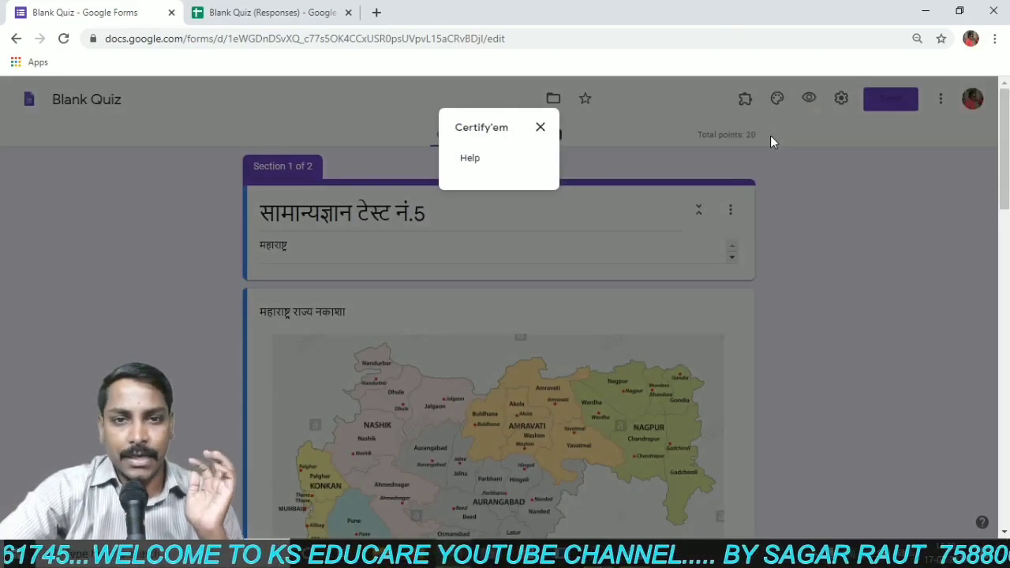
left_click(539, 130)
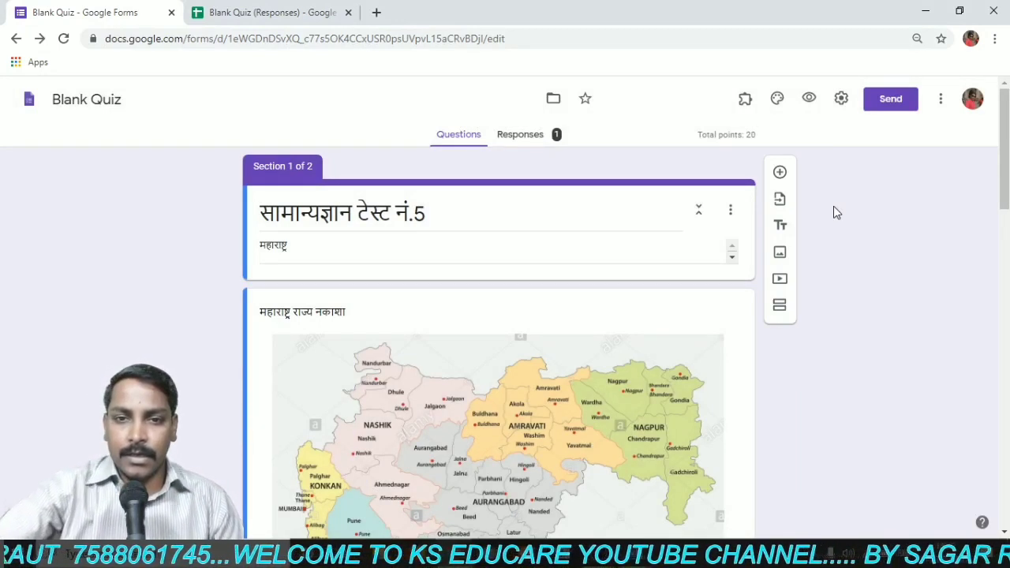
left_click(927, 14)
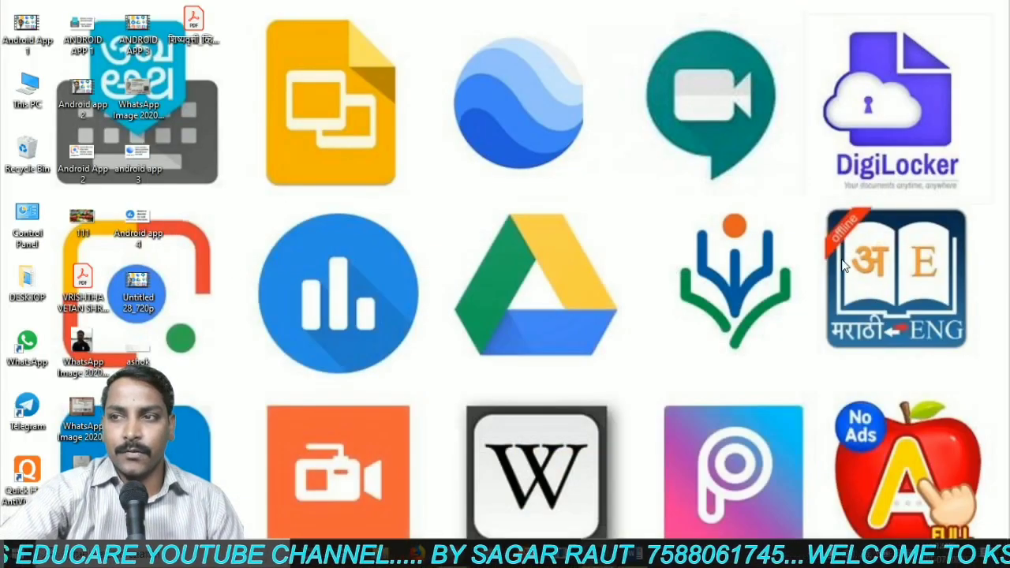